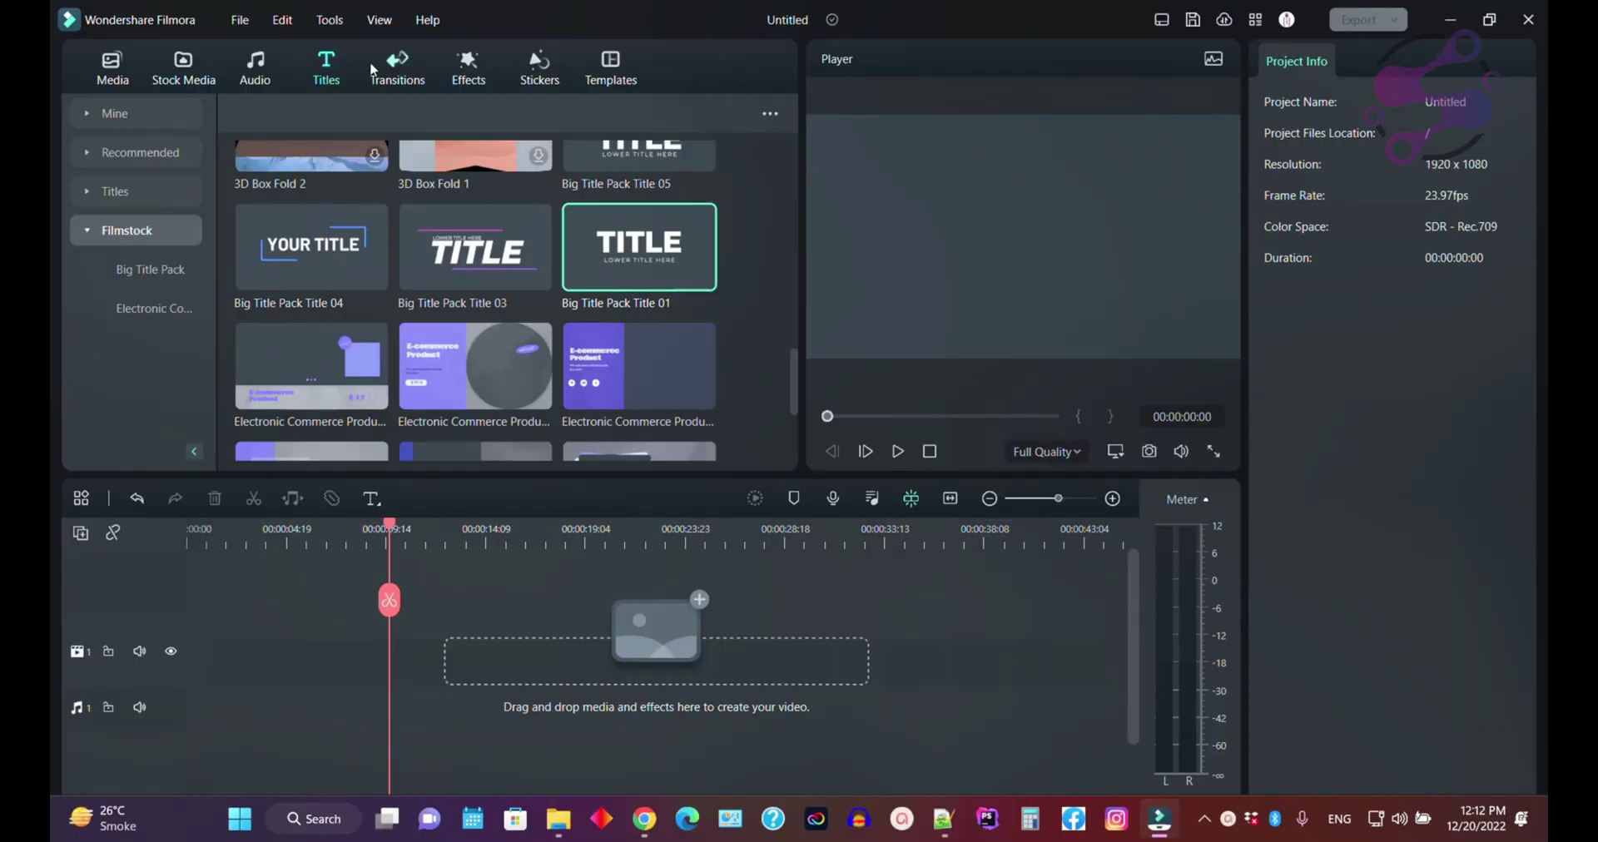
- In the Transitions library, check Mine > Downloads, then switch to the Recommended Trending collection
left_click(374, 70)
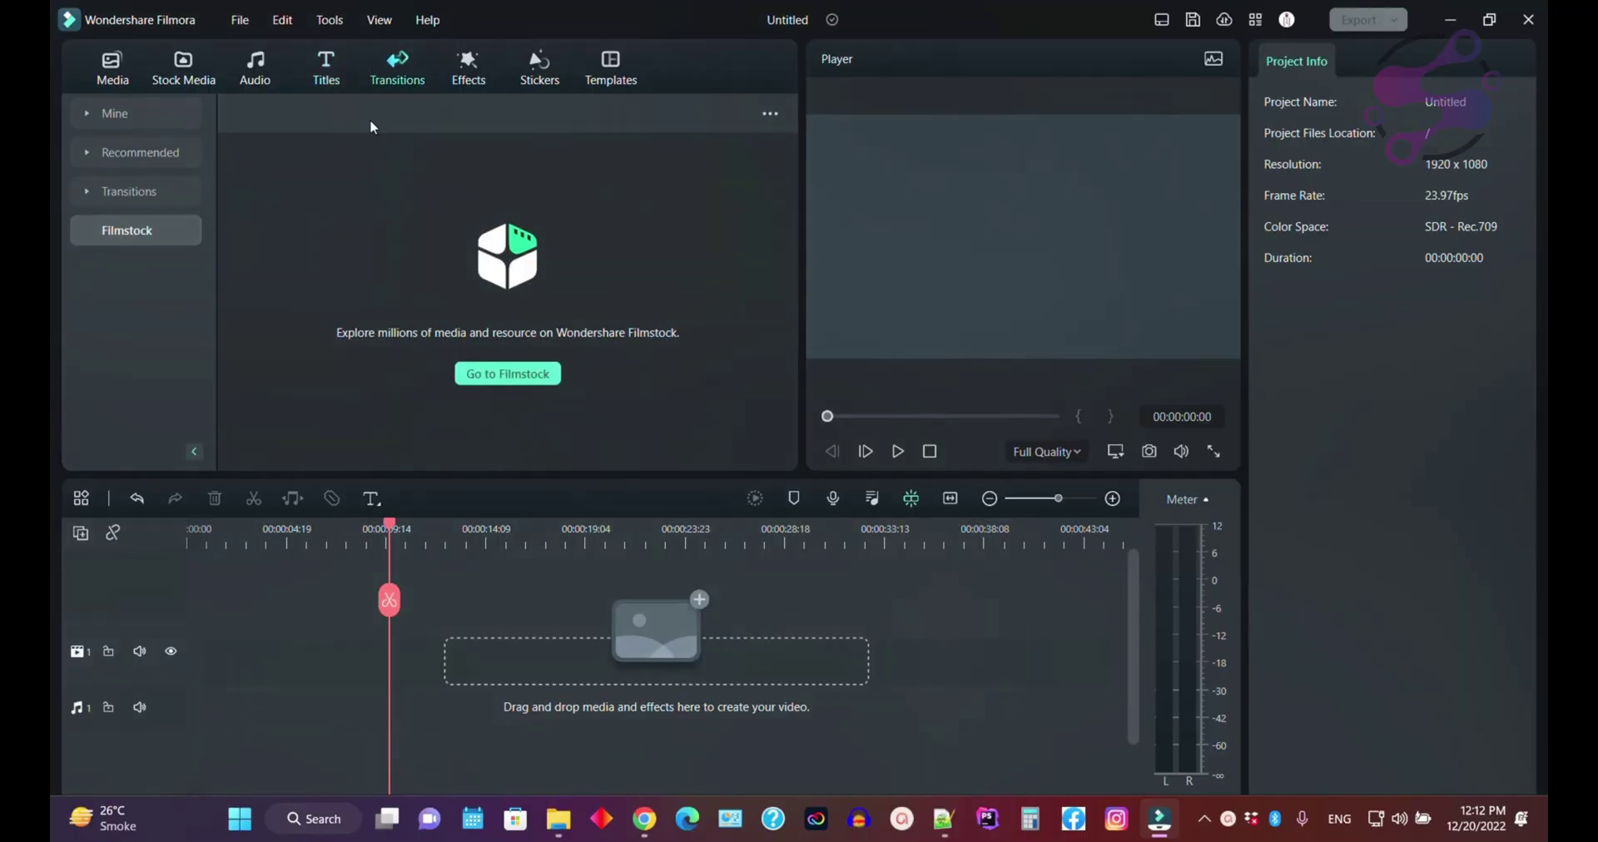
left_click(118, 112)
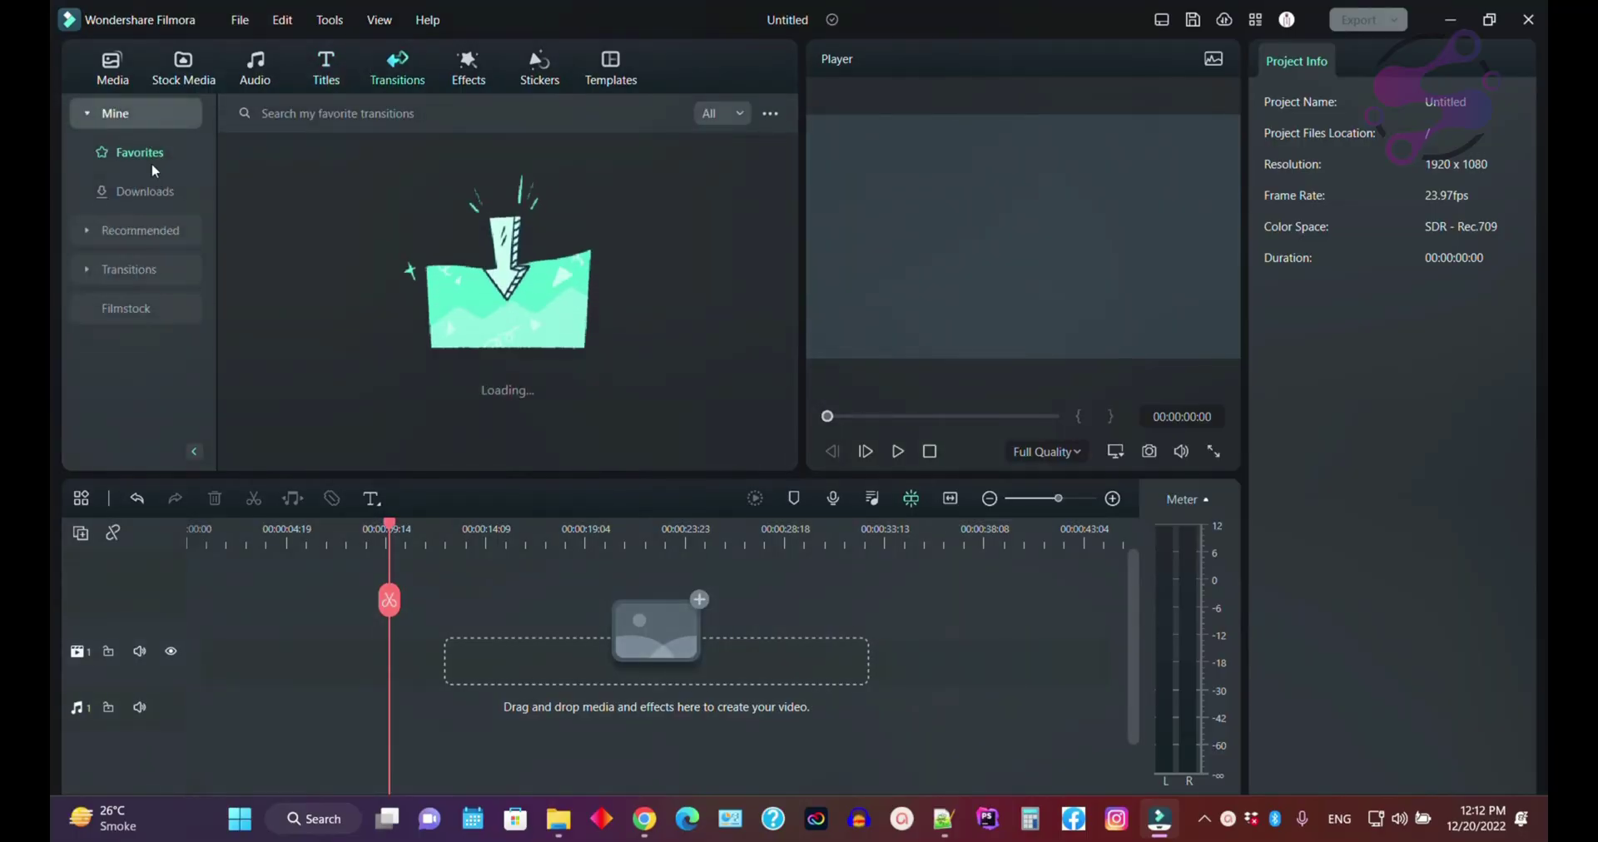
left_click(116, 191)
scroll(776, 338, "down", 5)
scroll(777, 249, "up", 5)
left_click(137, 231)
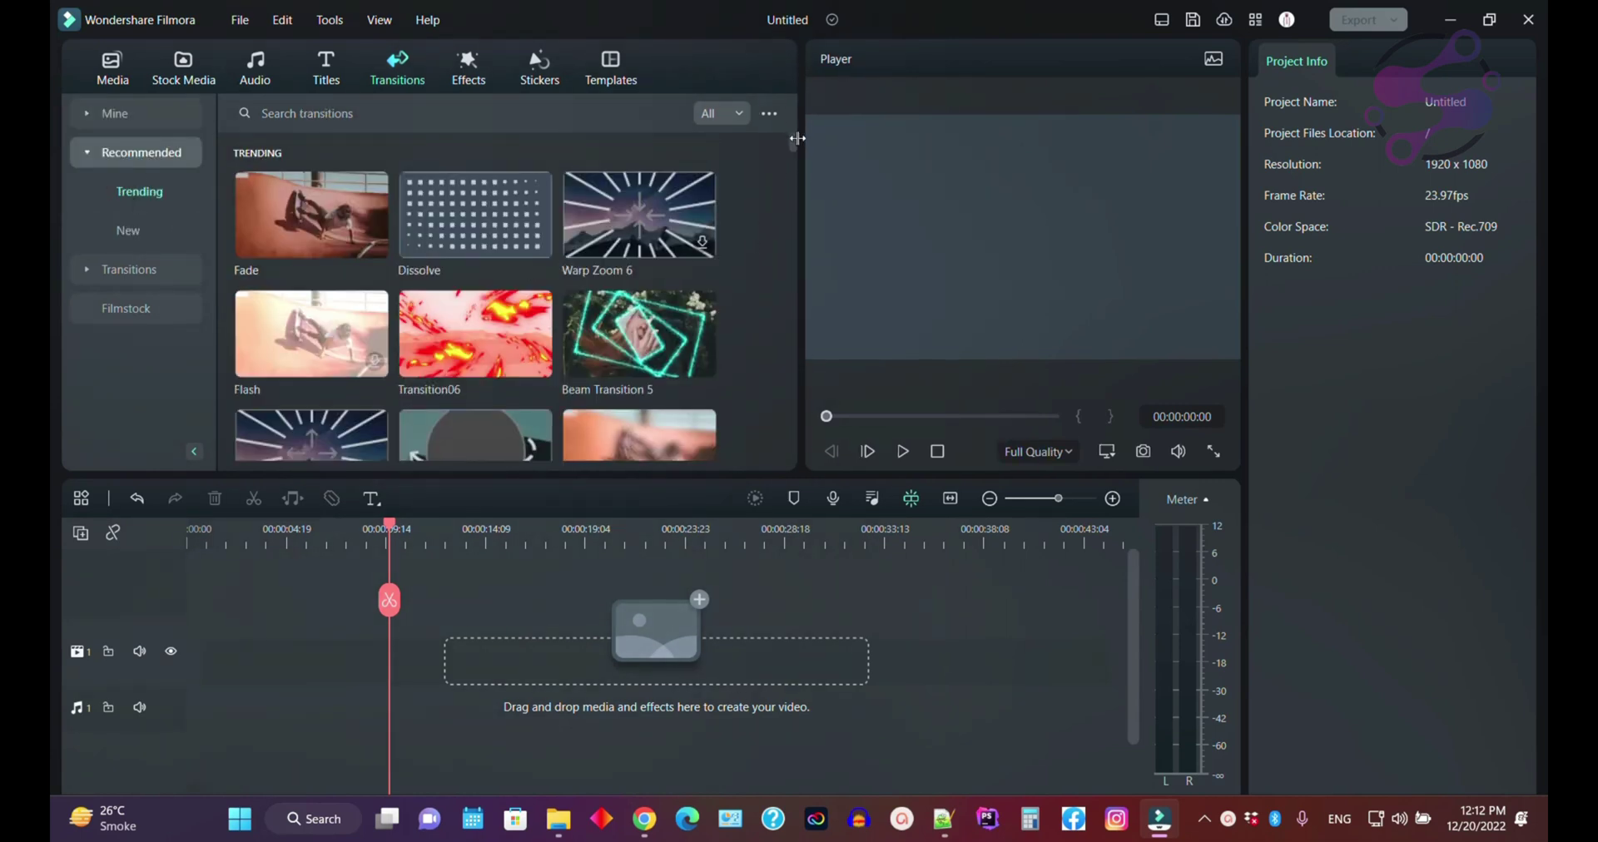
- Preview the Linear 14, Fade White, Morph and Evaporate 2 transitions
left_click_drag(793, 140, 793, 158)
left_click(642, 251)
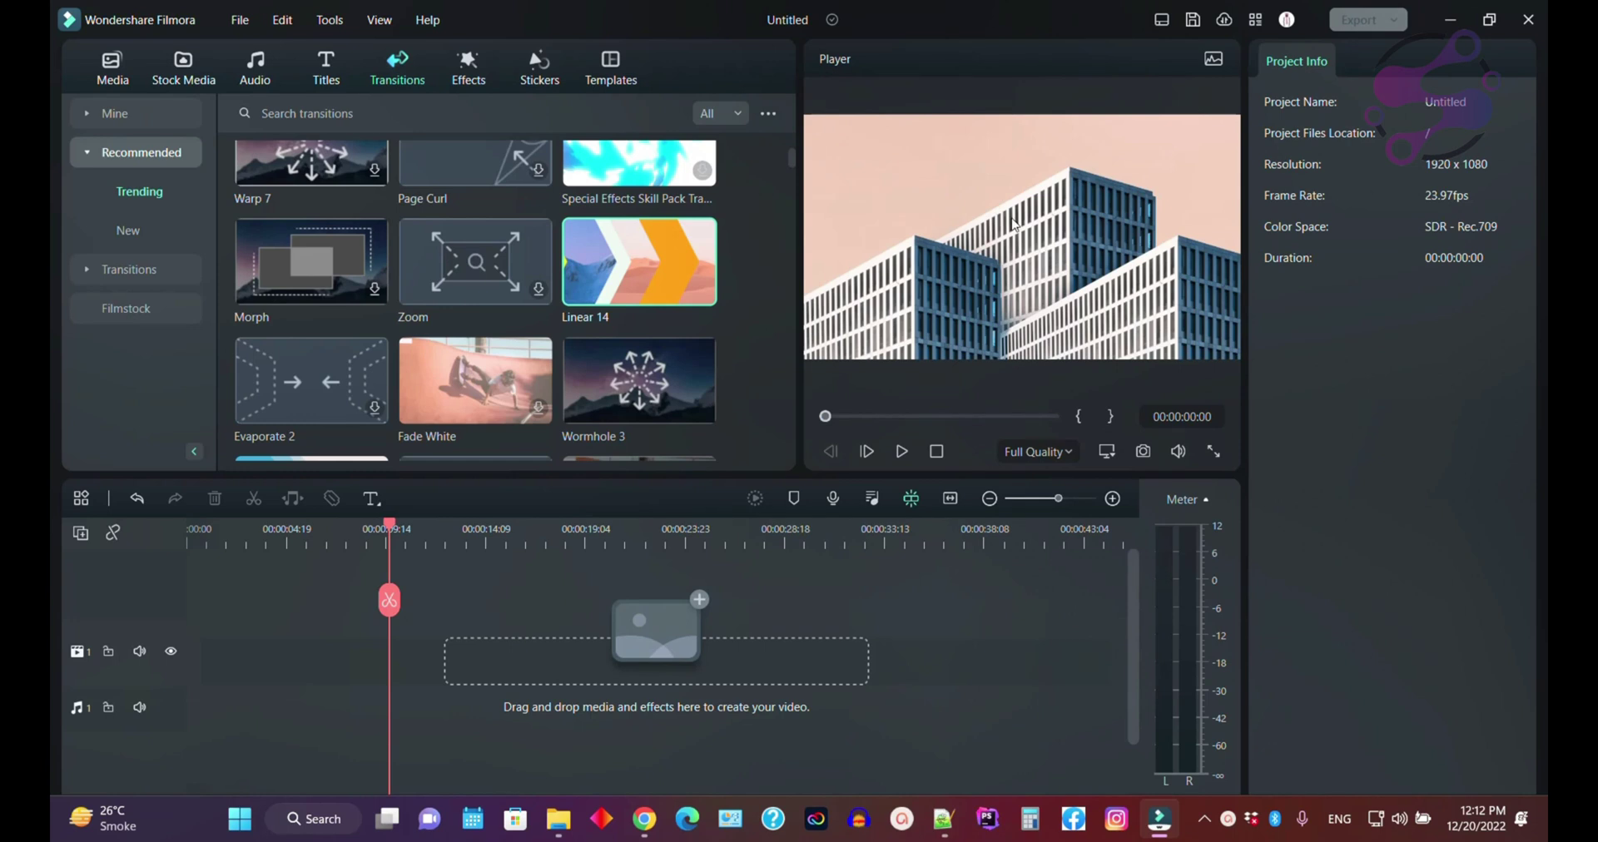
left_click(482, 382)
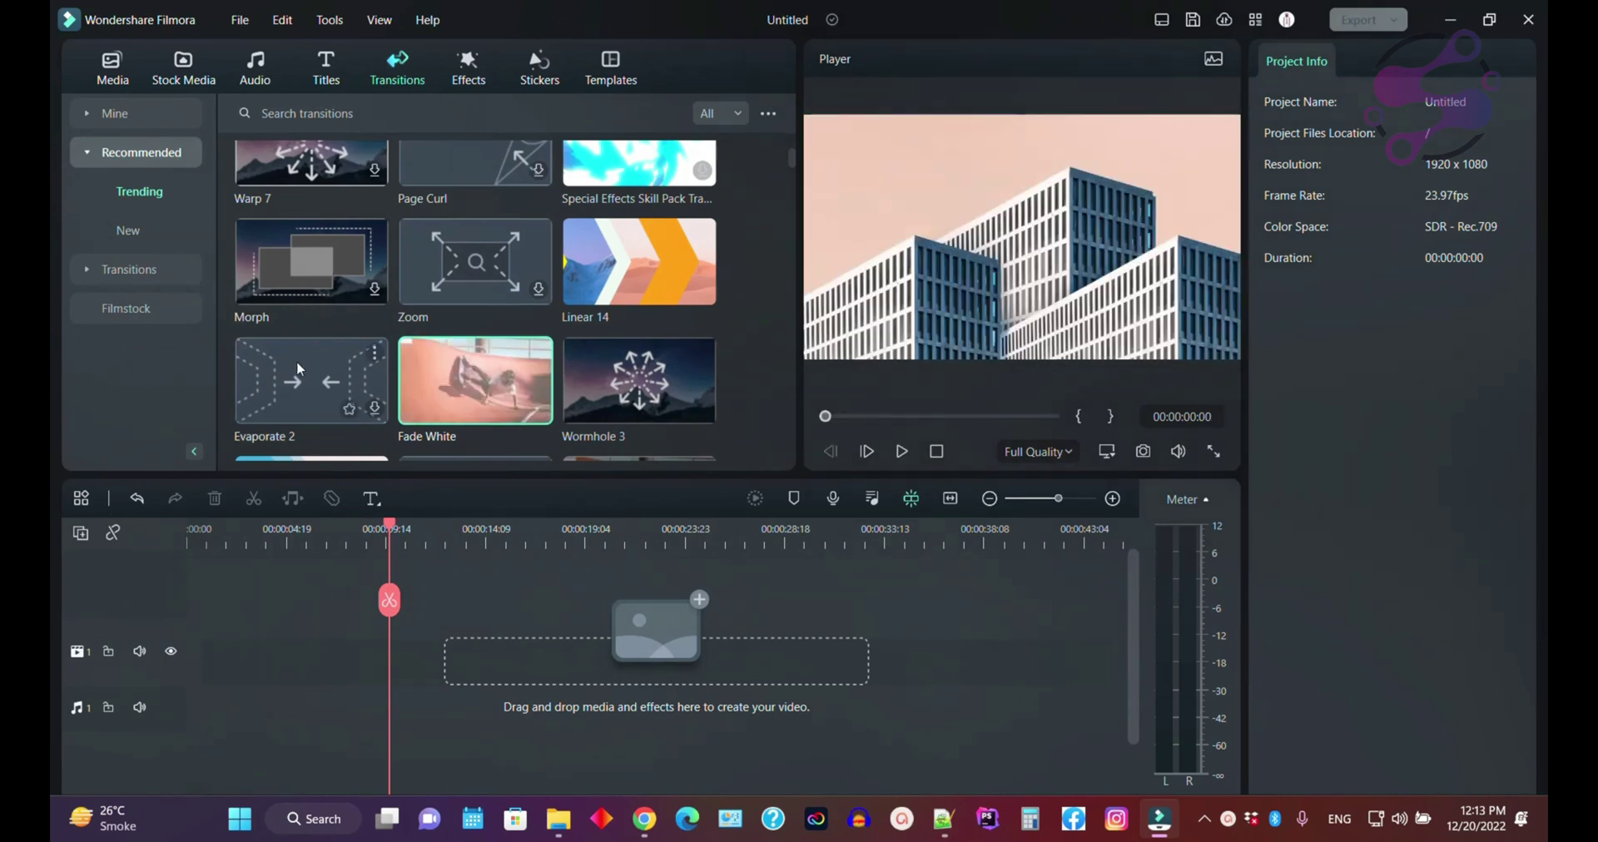
left_click(326, 267)
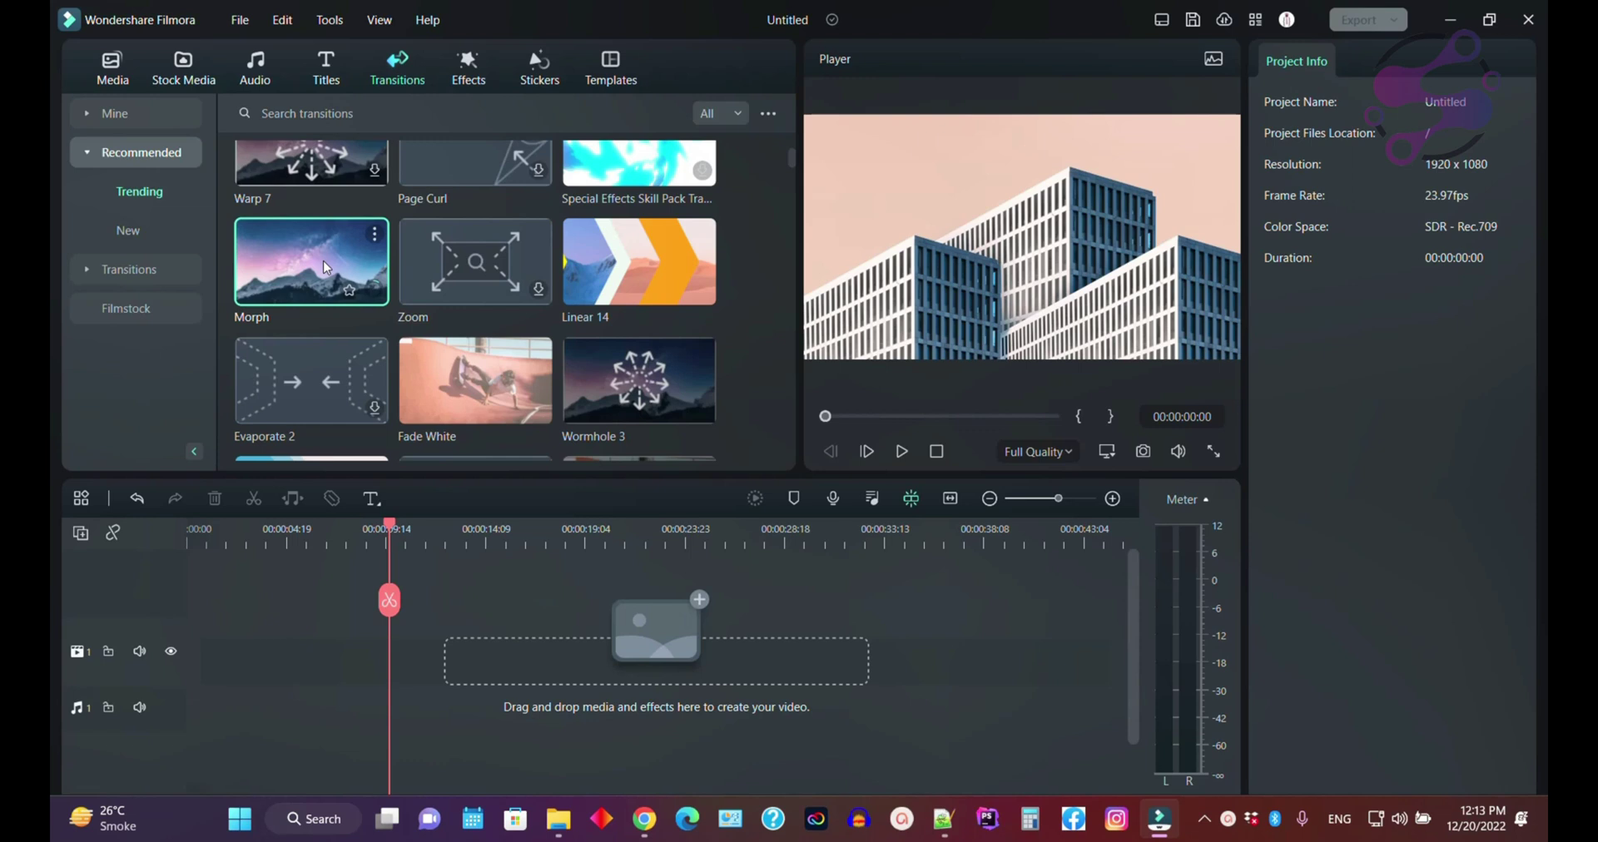
left_click(308, 357)
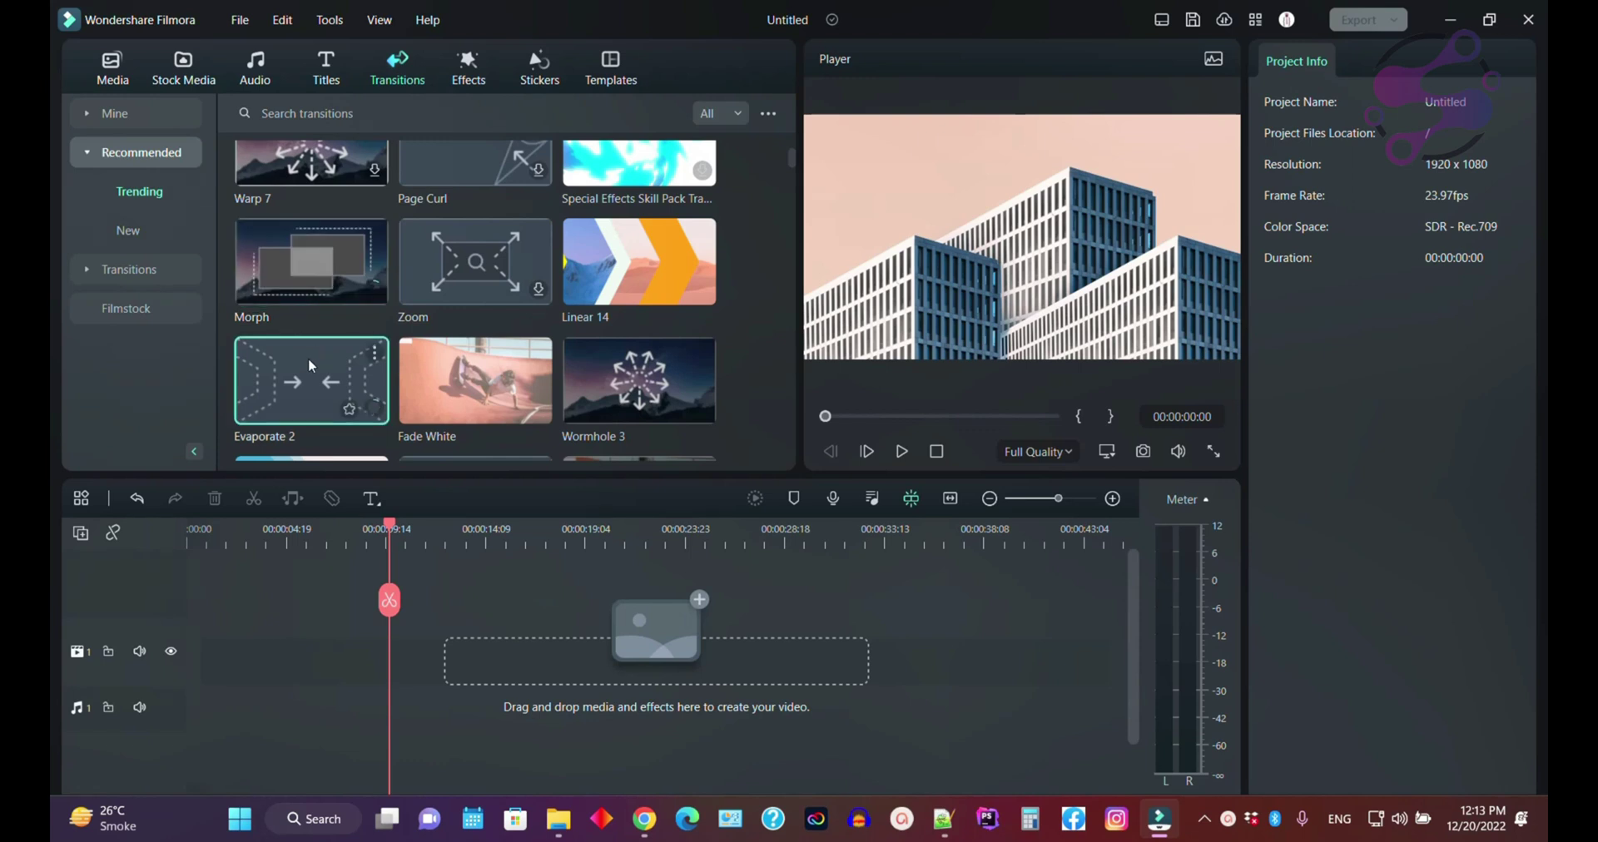
left_click(313, 253)
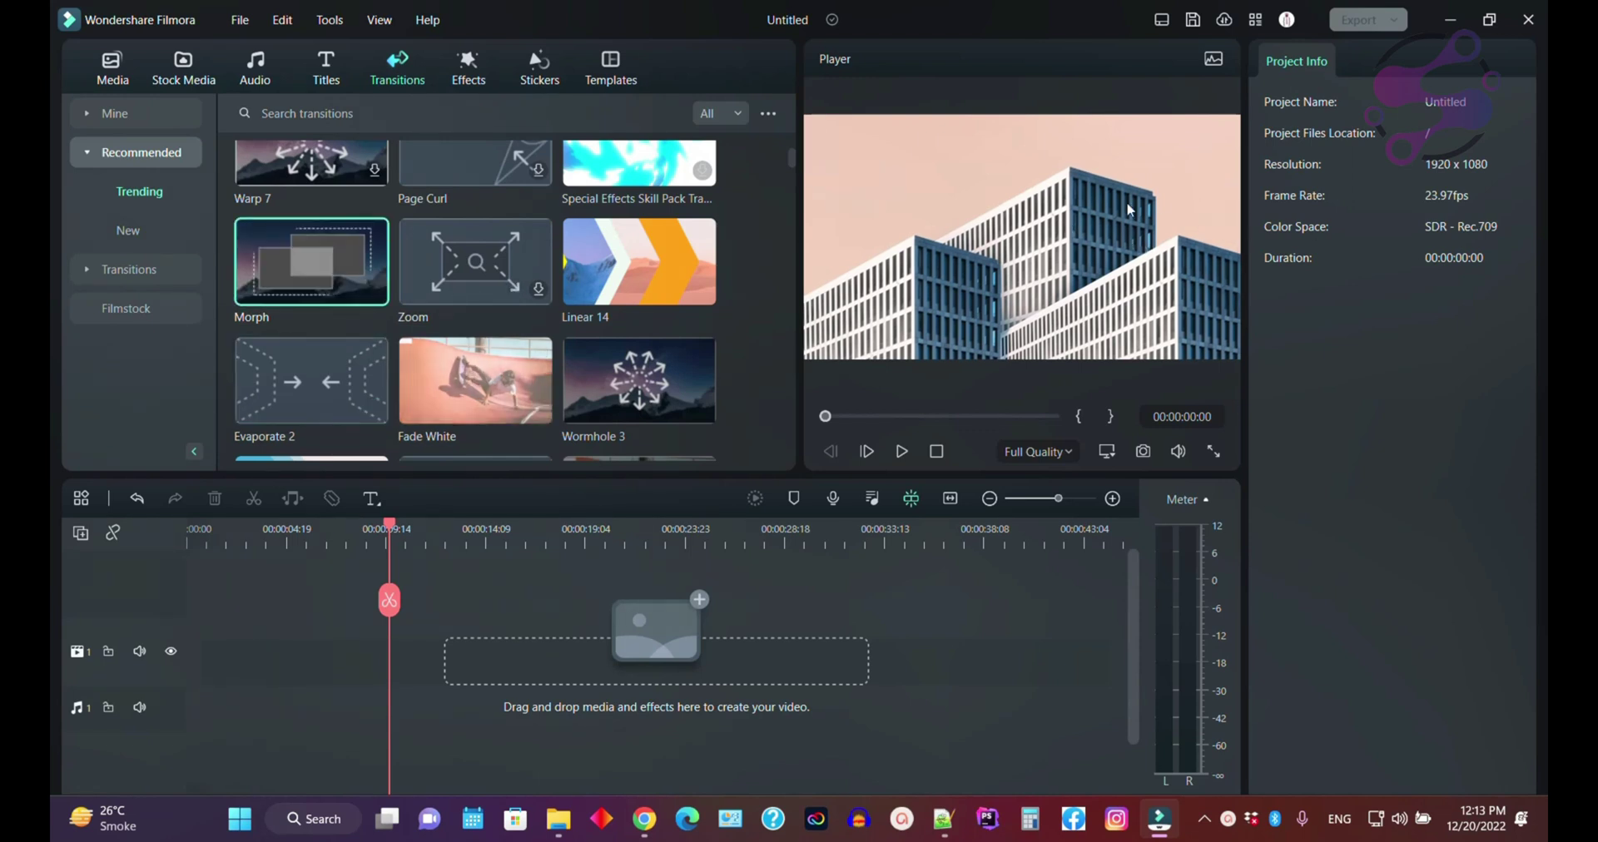
left_click(350, 371)
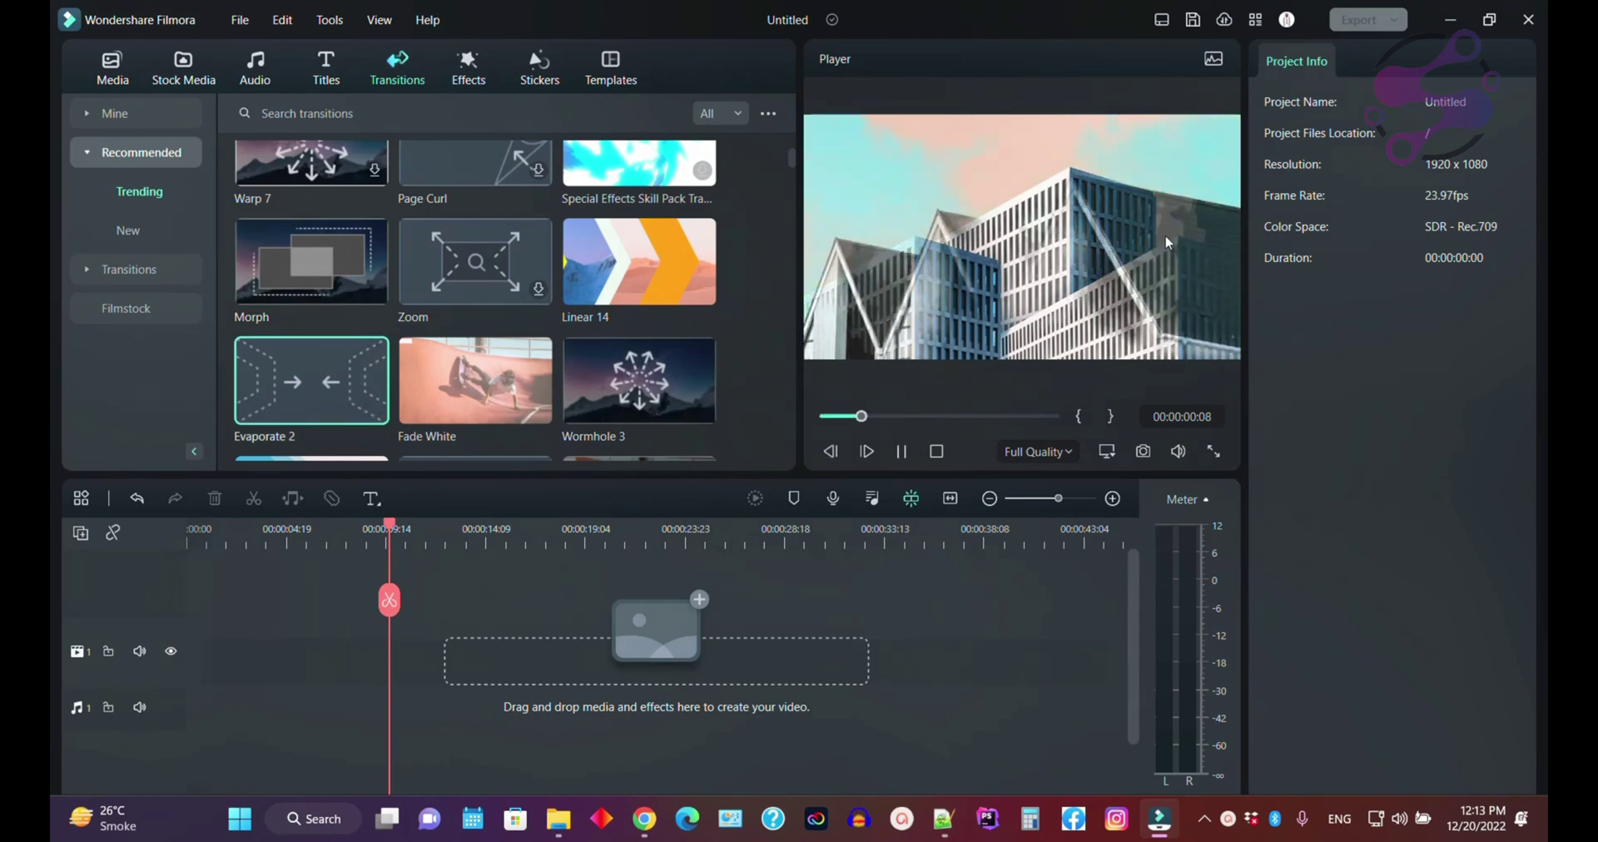
- Browse the World Cup and Vertical transition categories, then return to Christmas
left_click(155, 270)
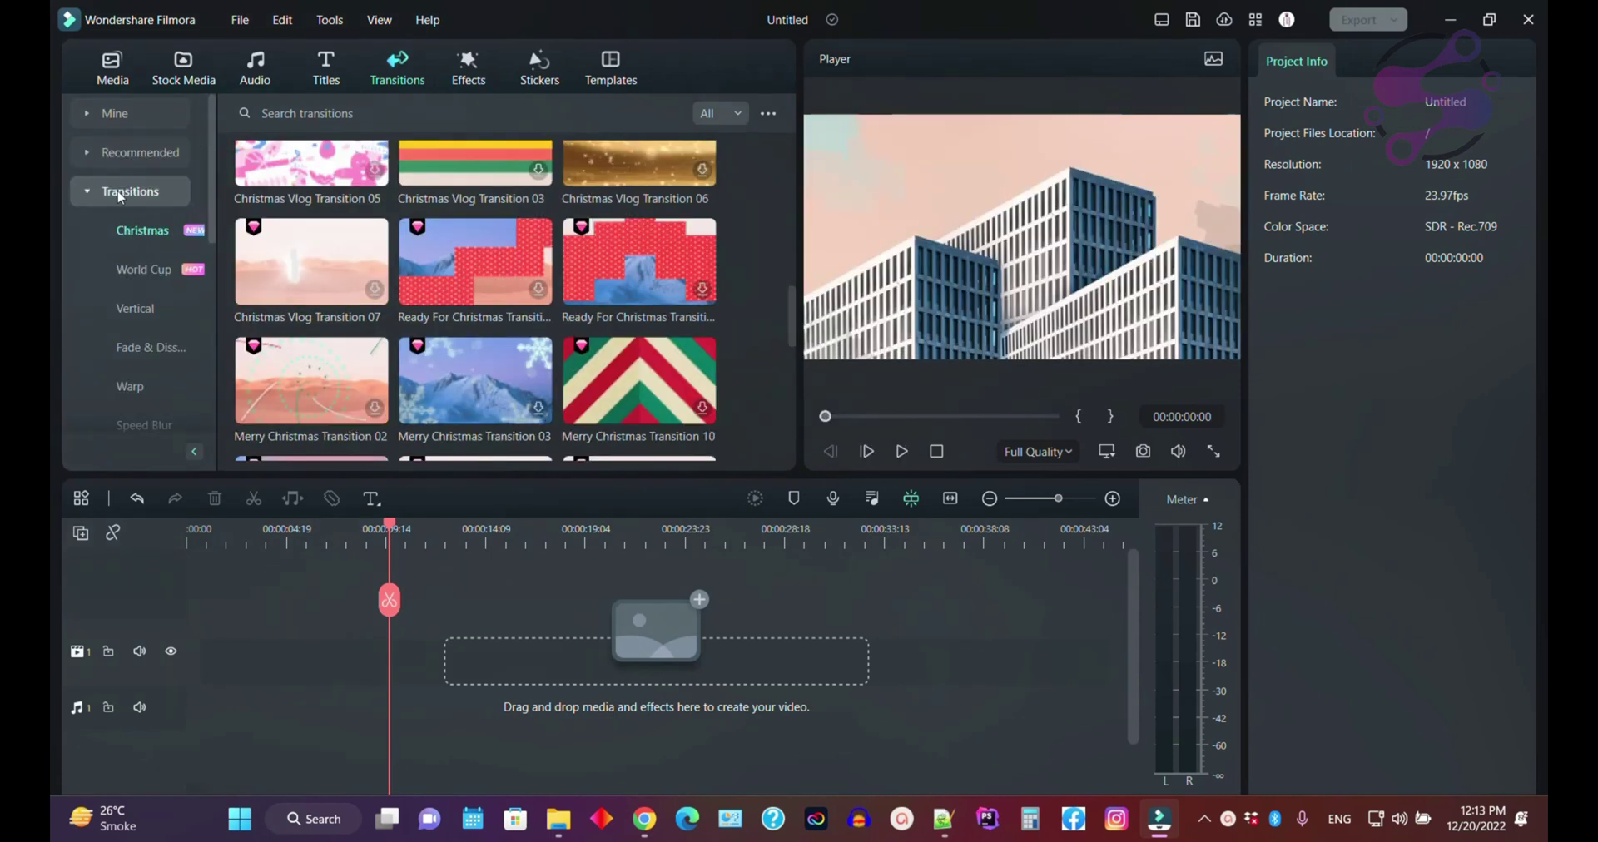
scroll(211, 118, "down", 1)
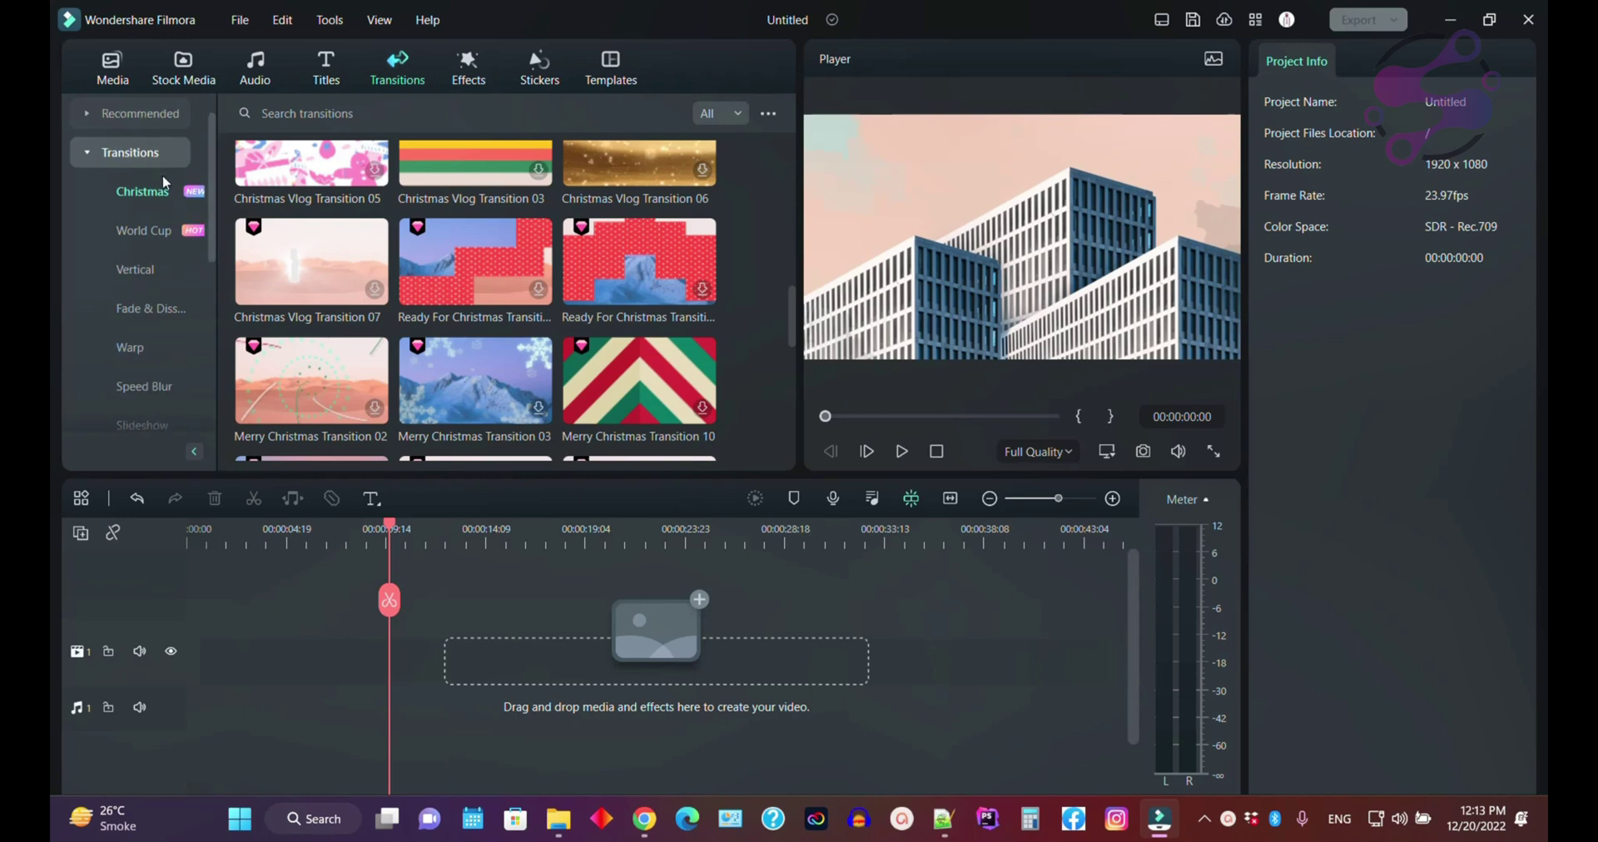
left_click(150, 231)
left_click(157, 267)
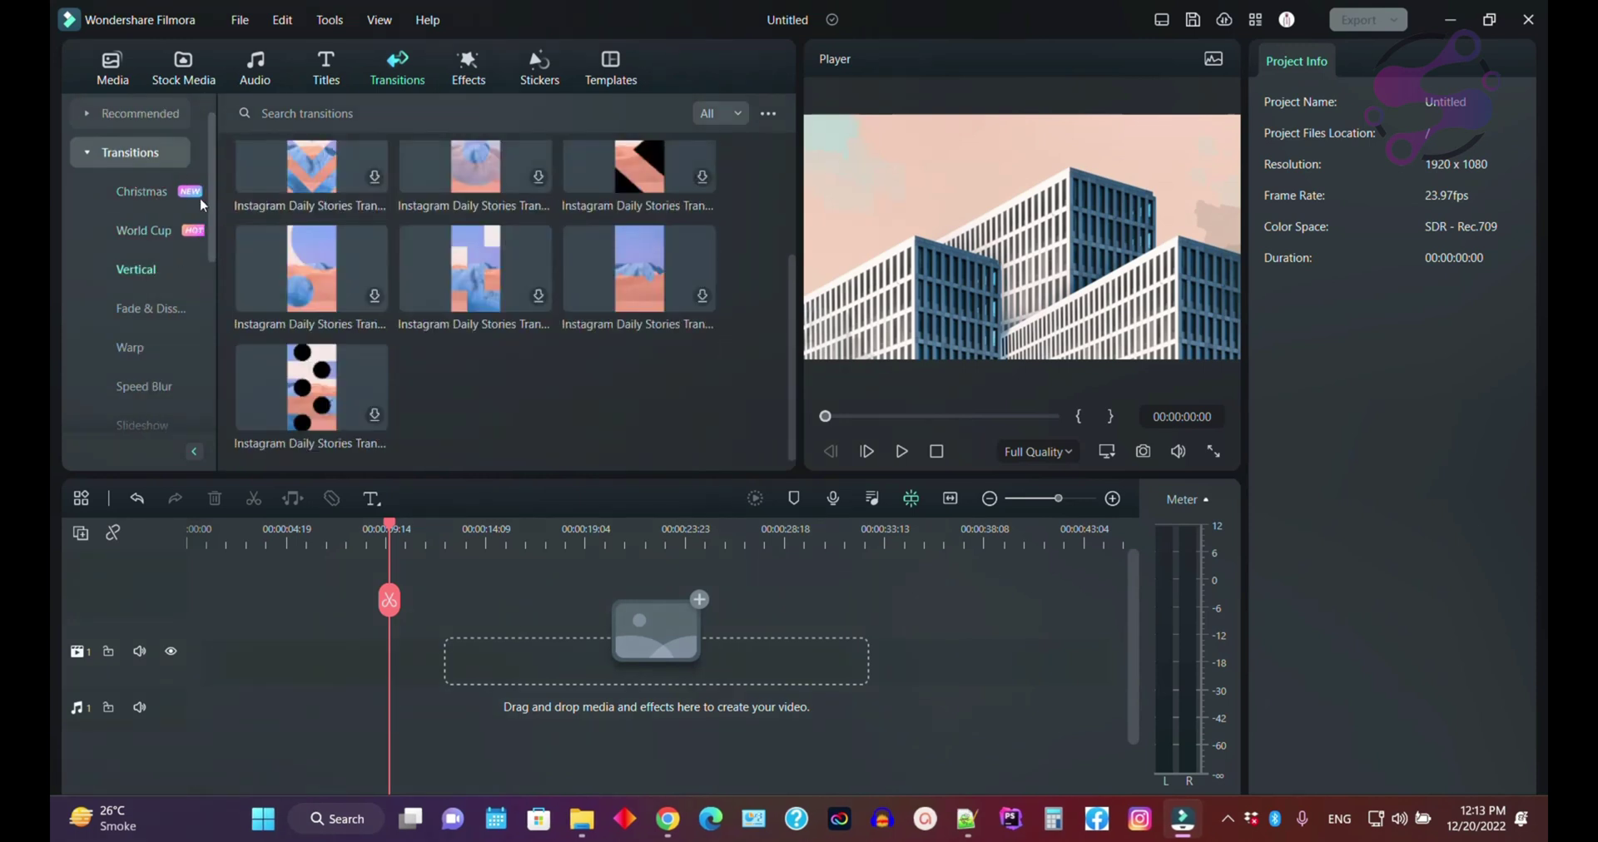
scroll(208, 229, "down", 3)
left_click_drag(208, 228, 196, 318)
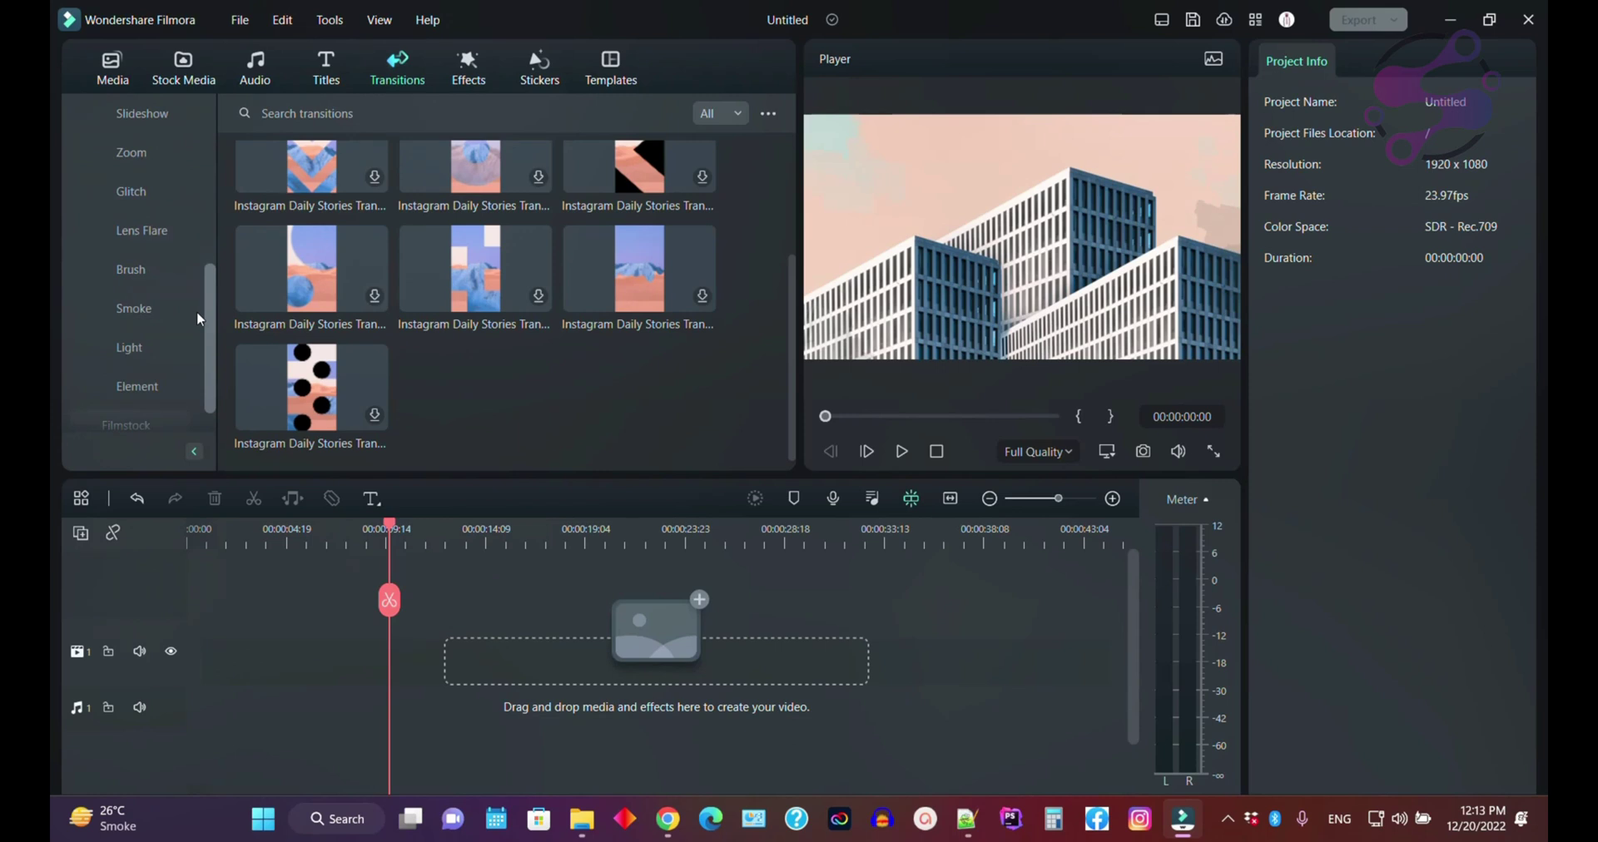
scroll(196, 312, "up", 10)
left_click(154, 191)
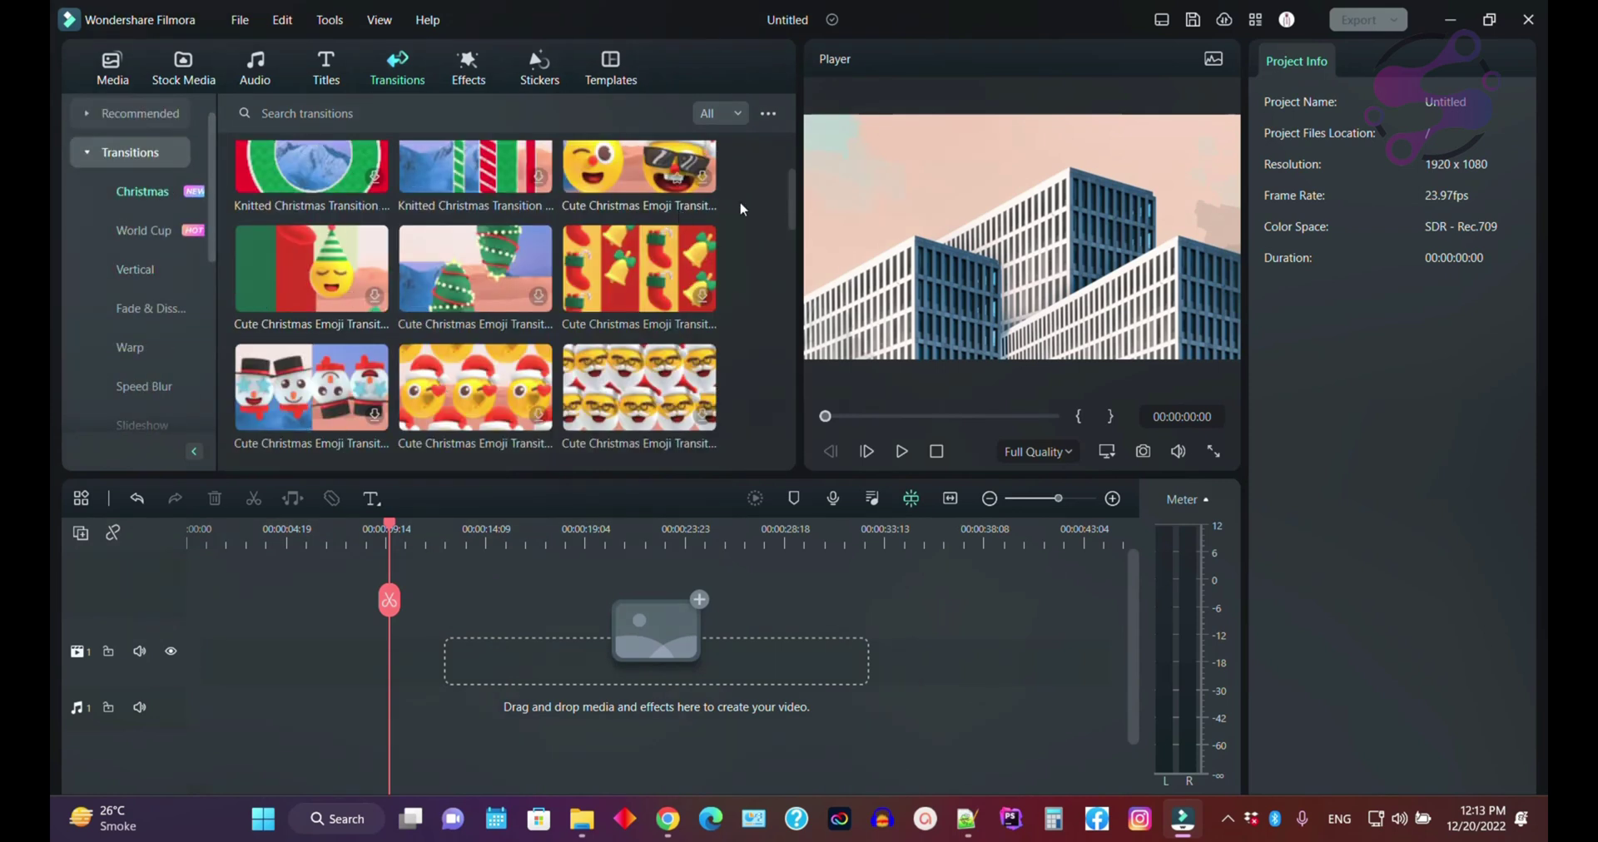
- Try adding a Knitted Christmas transition to the empty timeline, then switch to the Media library
left_click_drag(795, 198, 795, 154)
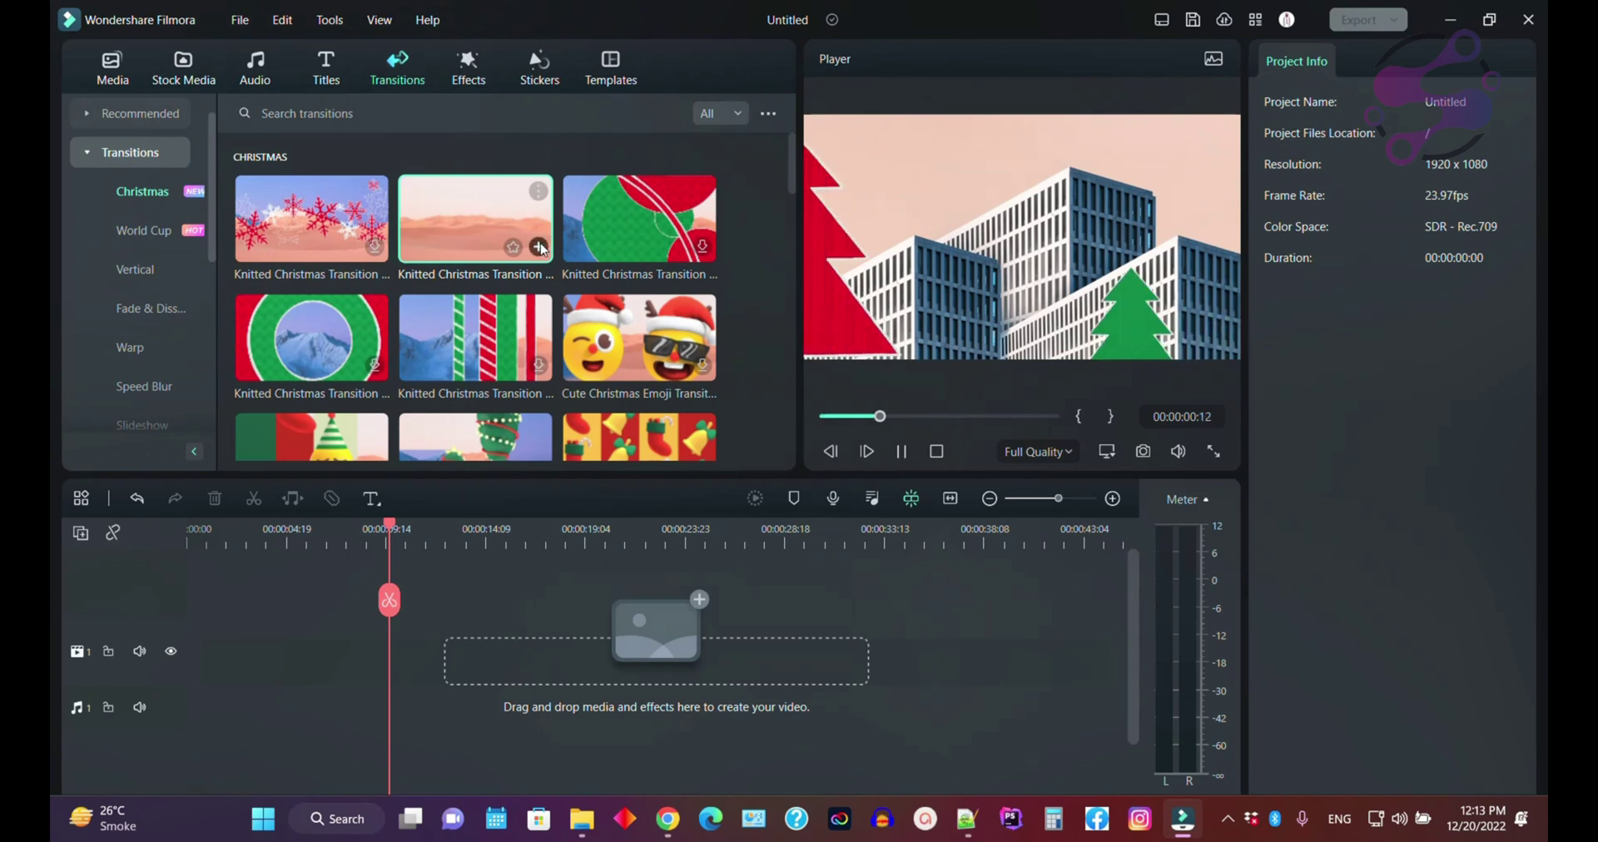
left_click(540, 248)
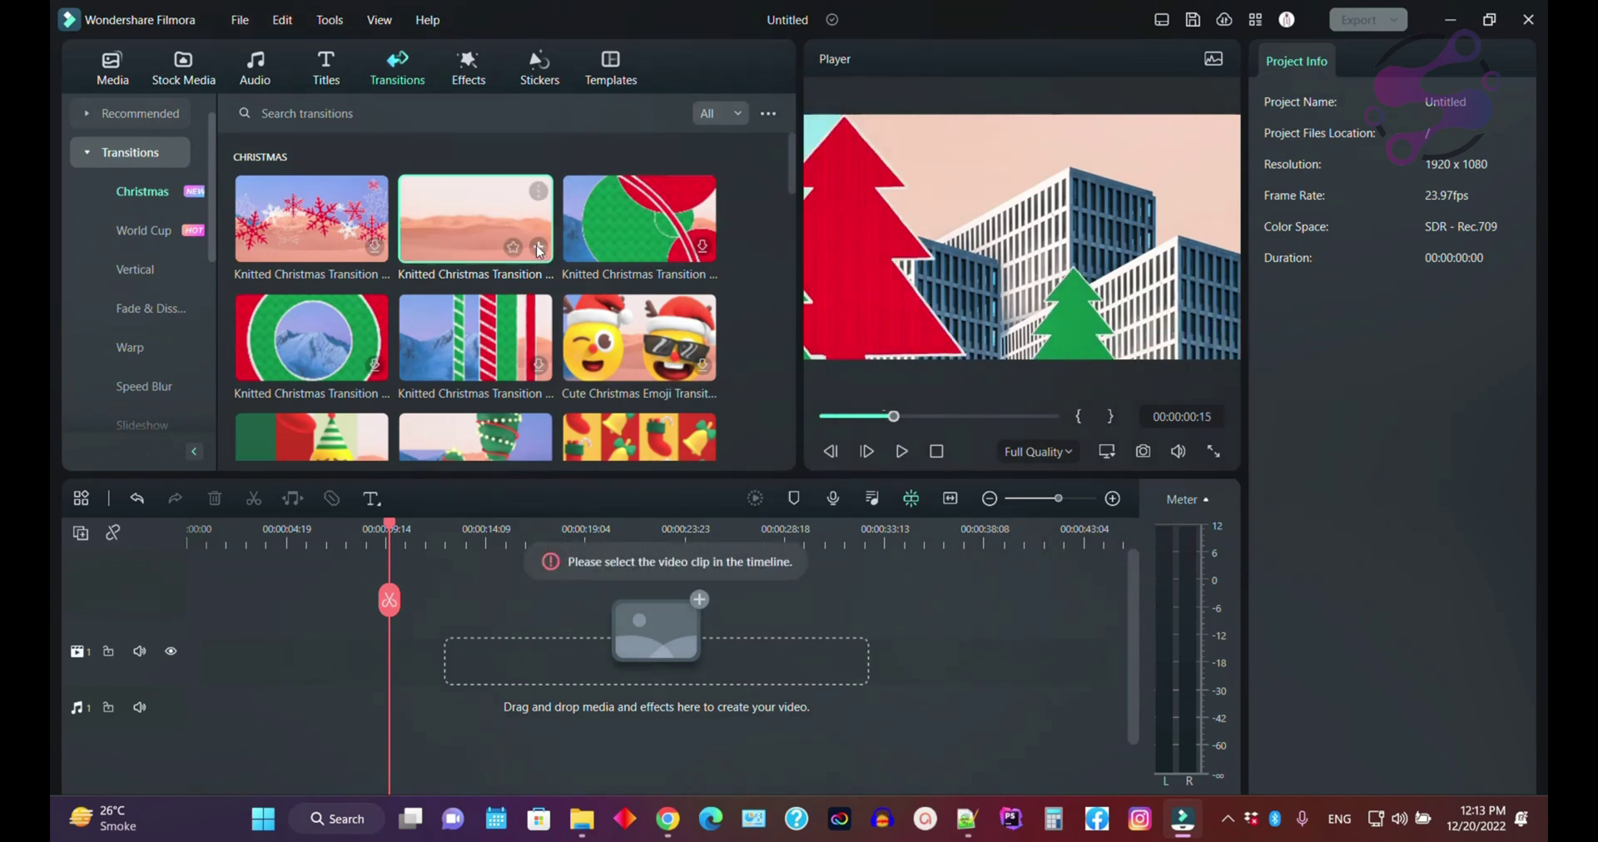
left_click_drag(475, 233, 283, 649)
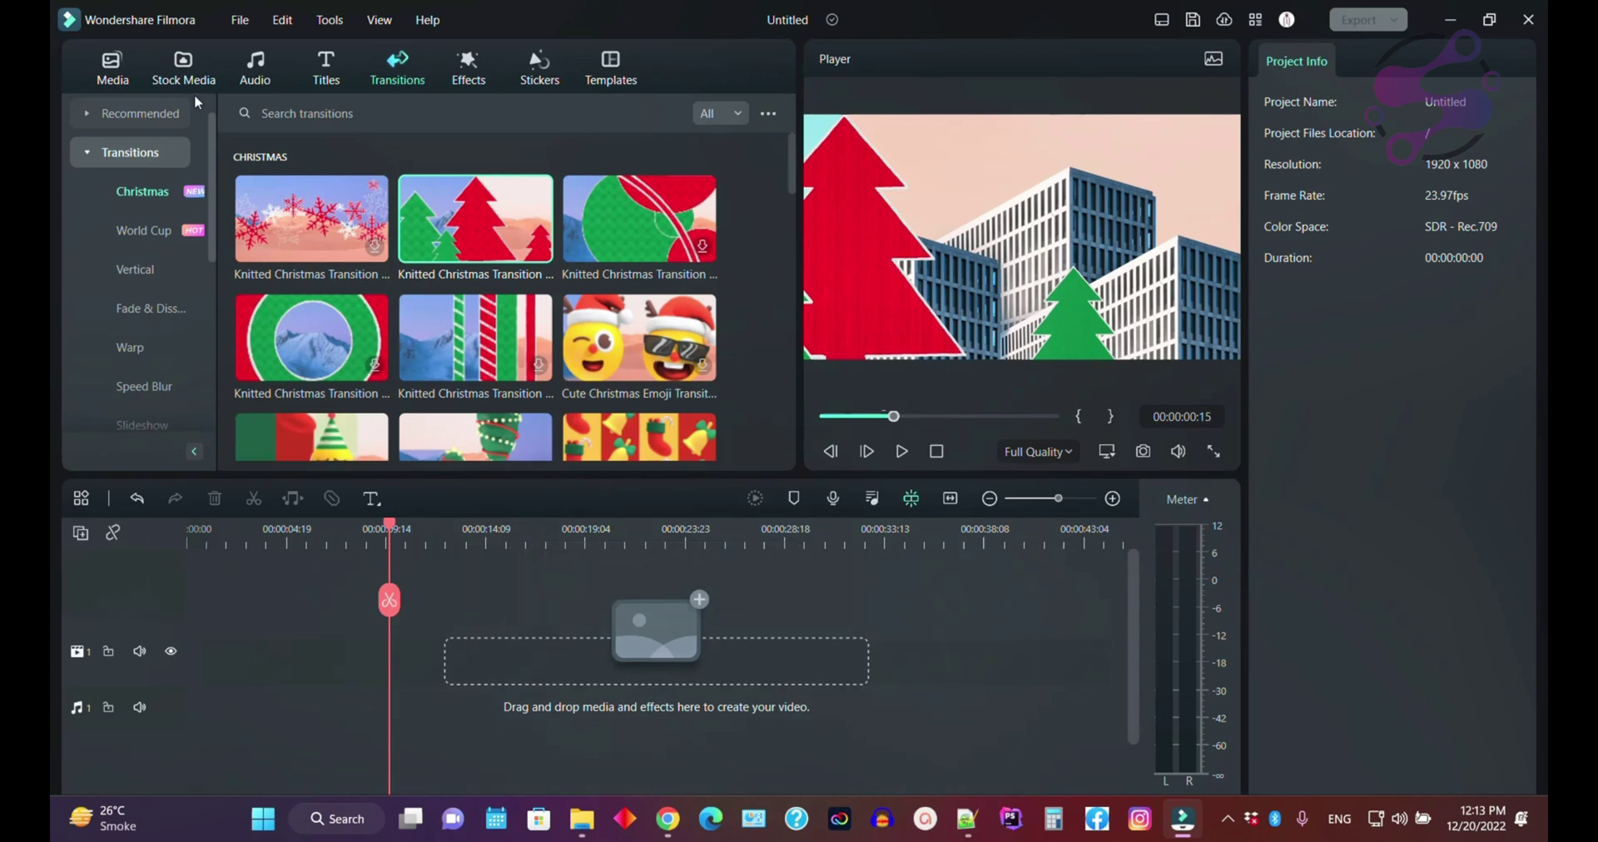
left_click(131, 82)
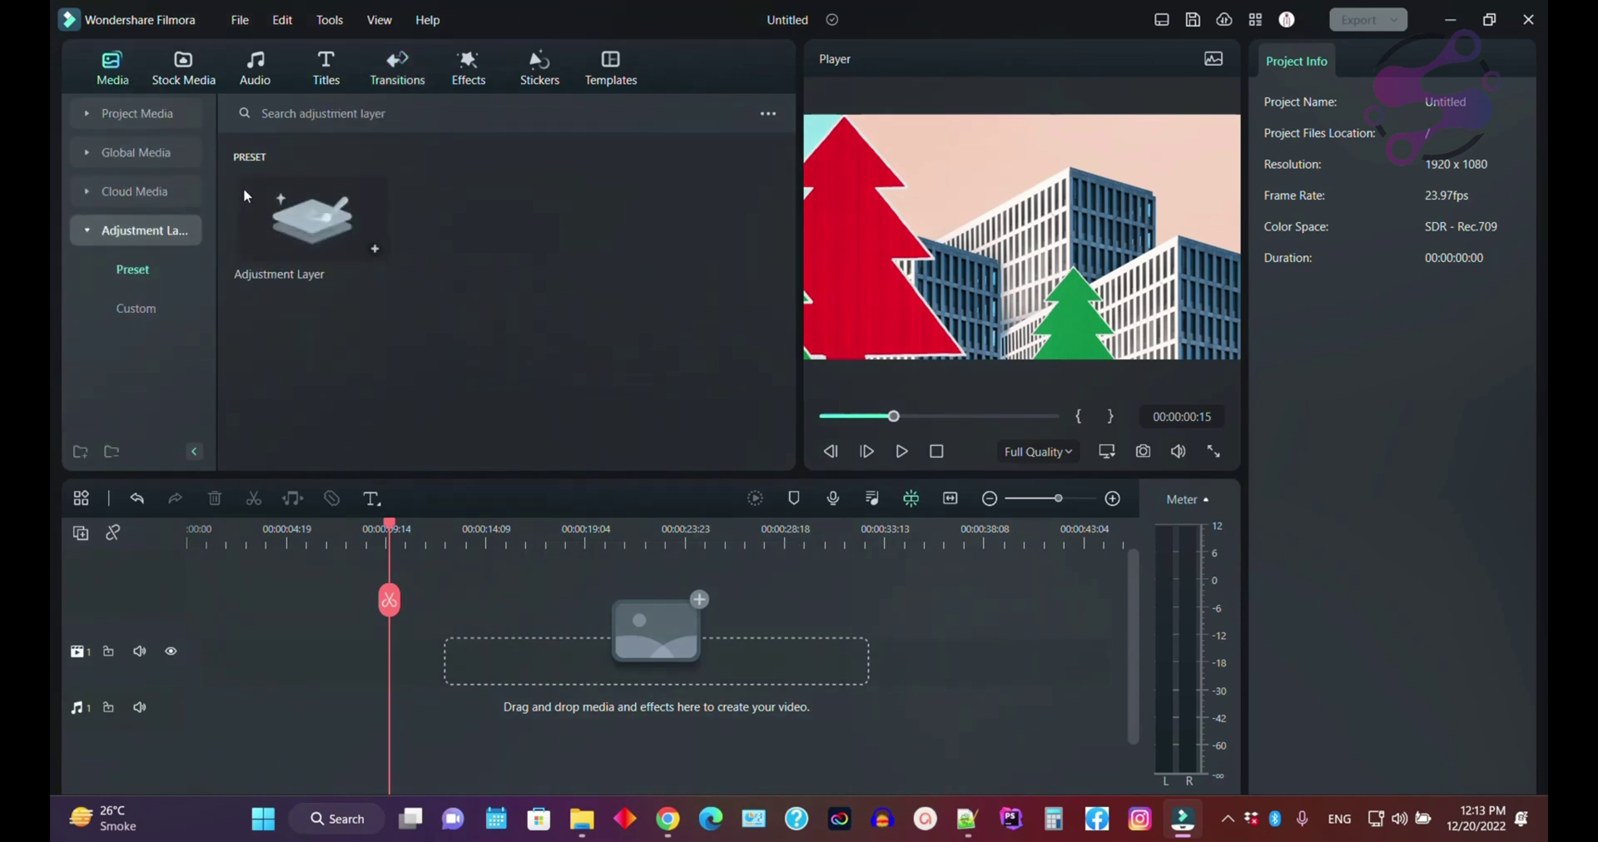
- Place the pizza clip from Stock Media Downloads at the start of video track 1
left_click(143, 114)
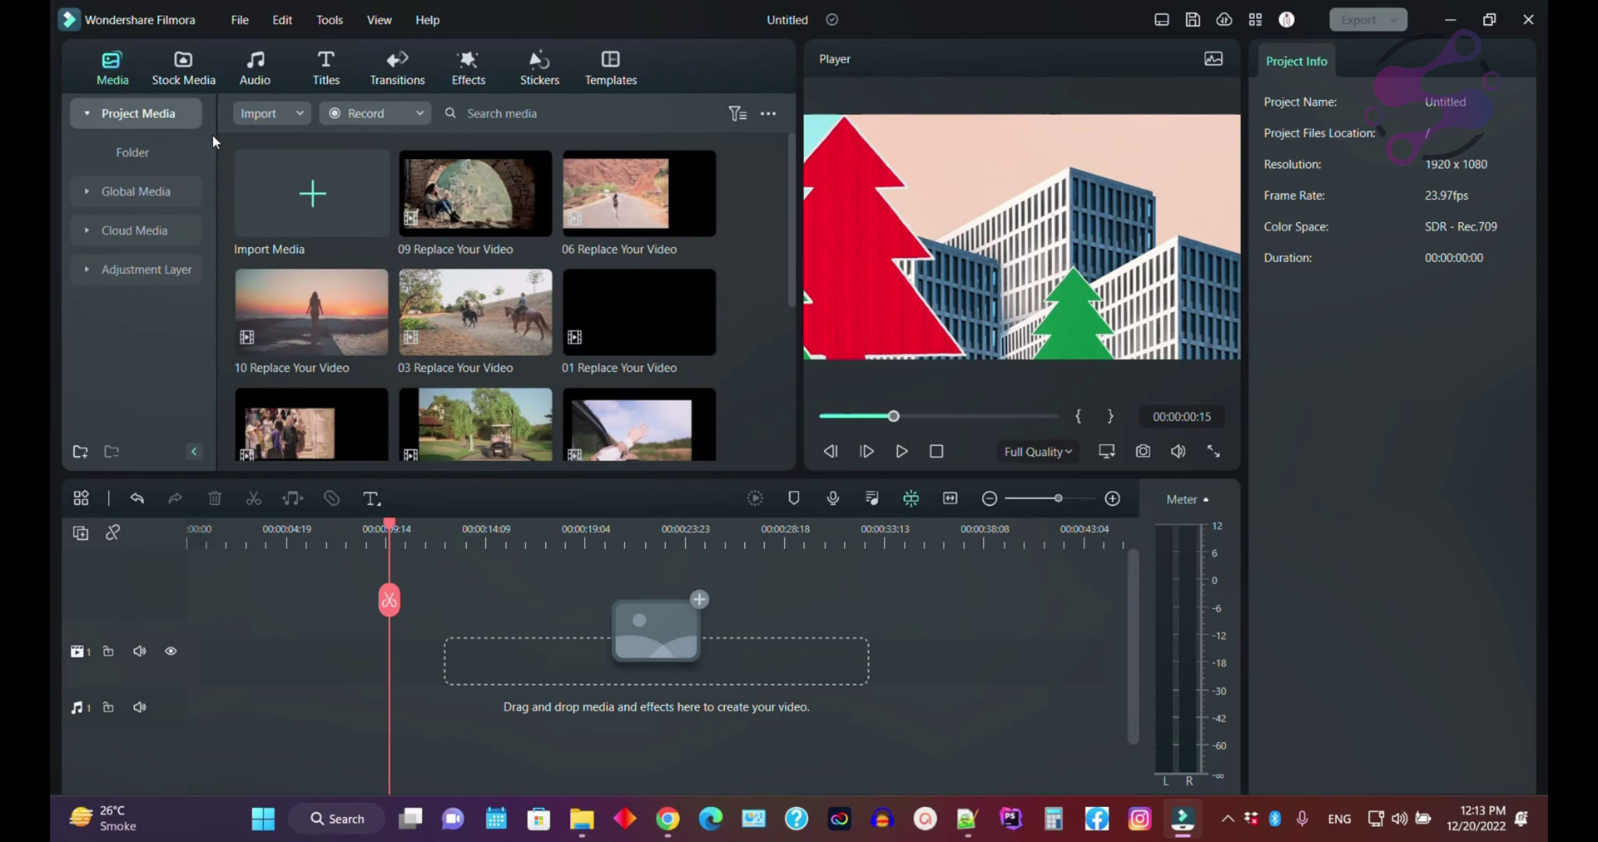
left_click(135, 153)
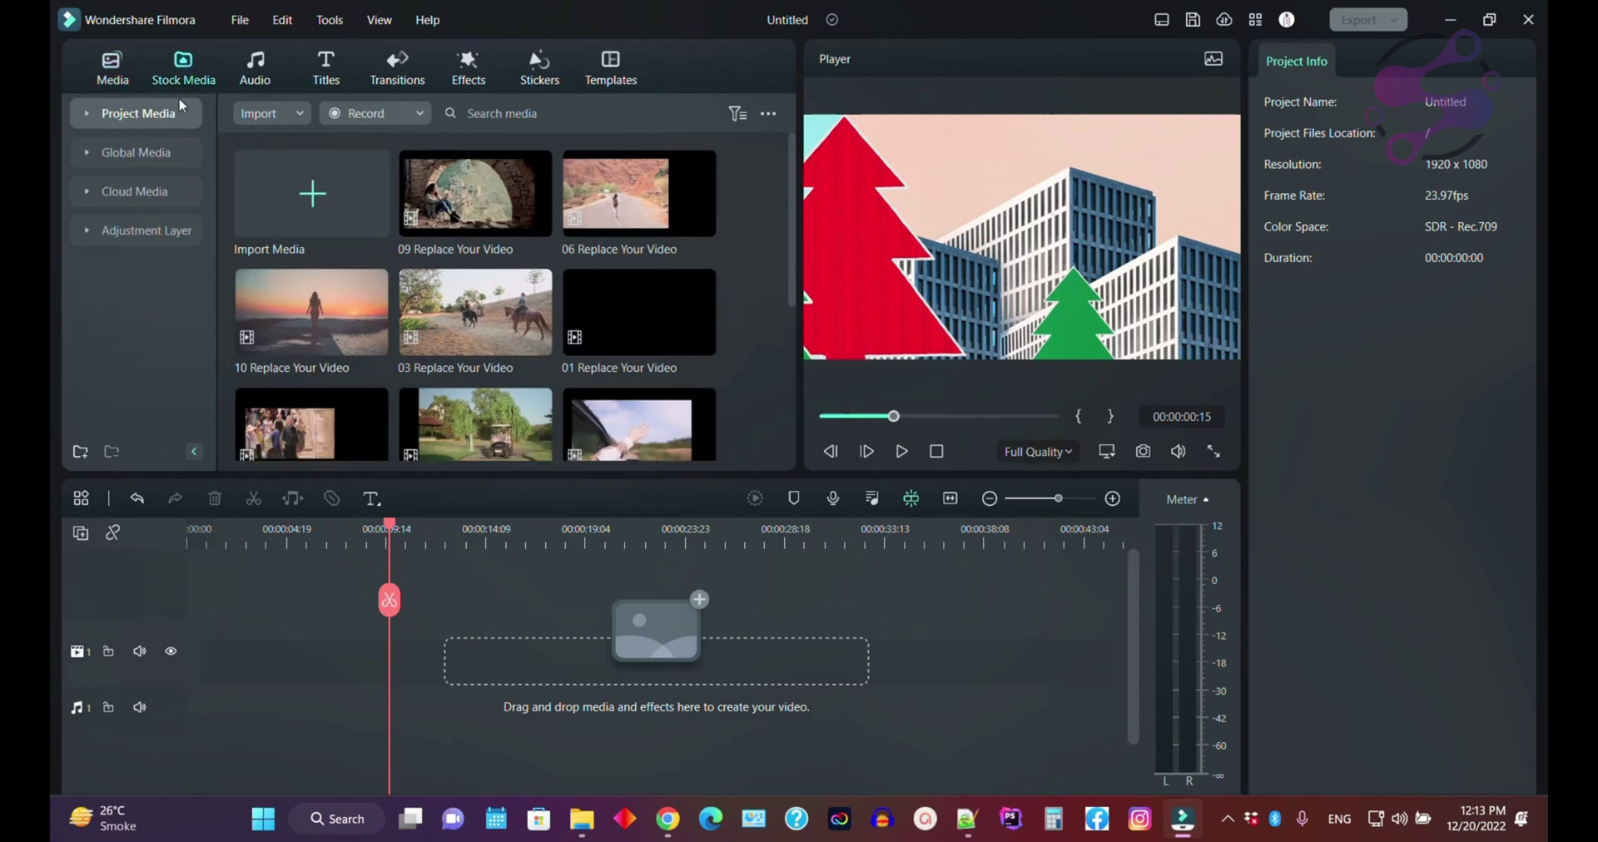
left_click(184, 70)
left_click(144, 192)
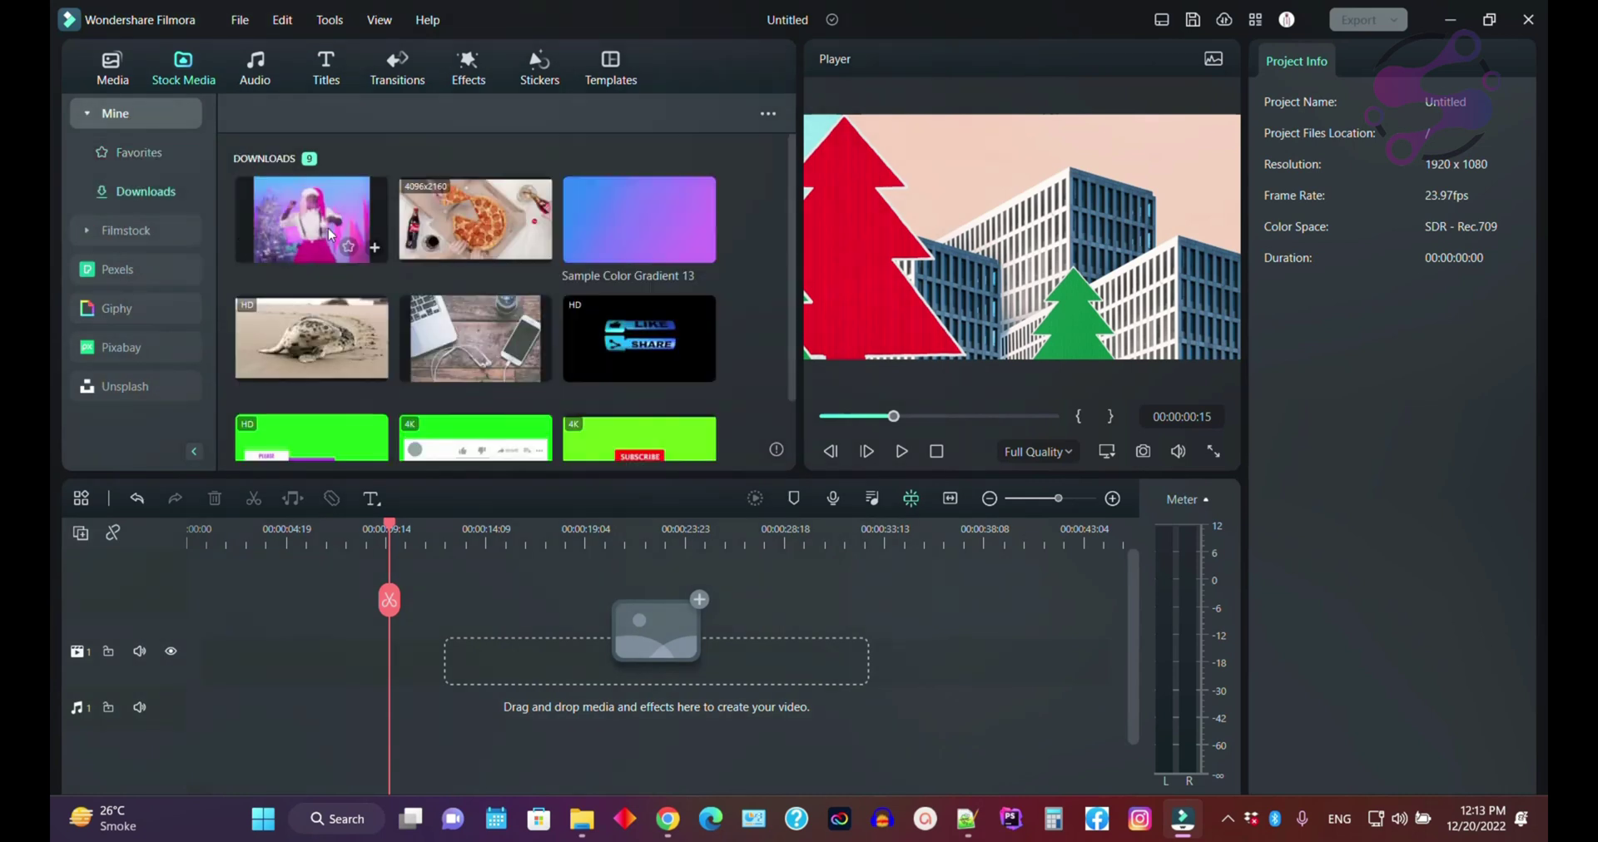
left_click_drag(532, 241, 207, 641)
left_click(397, 66)
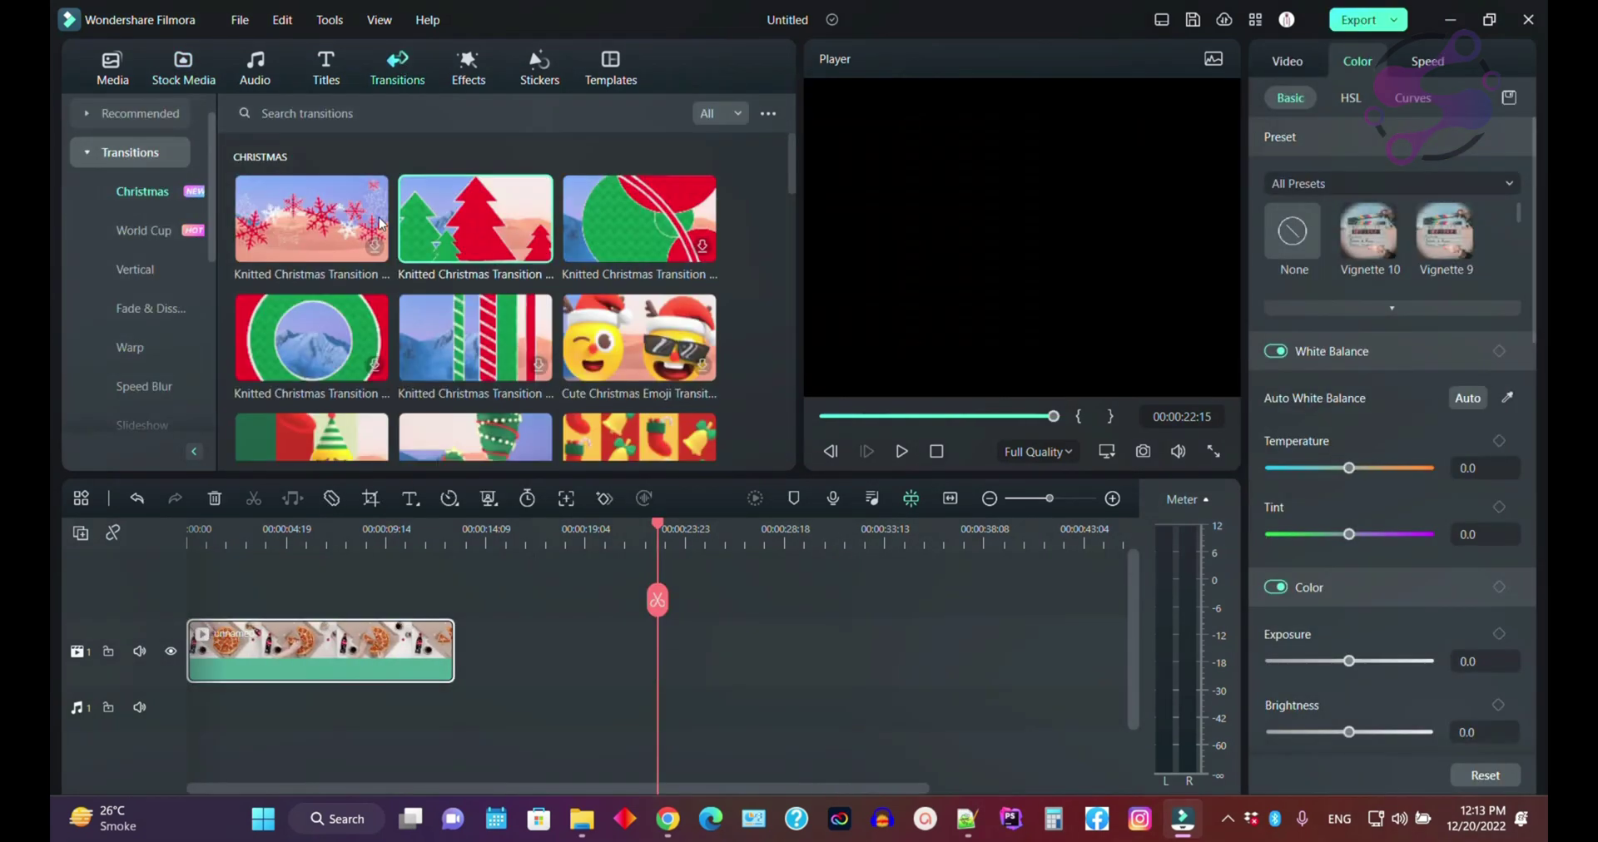
- Apply the Knitted Christmas transition to the pizza clip's start and end, previewing the start
left_click(517, 233)
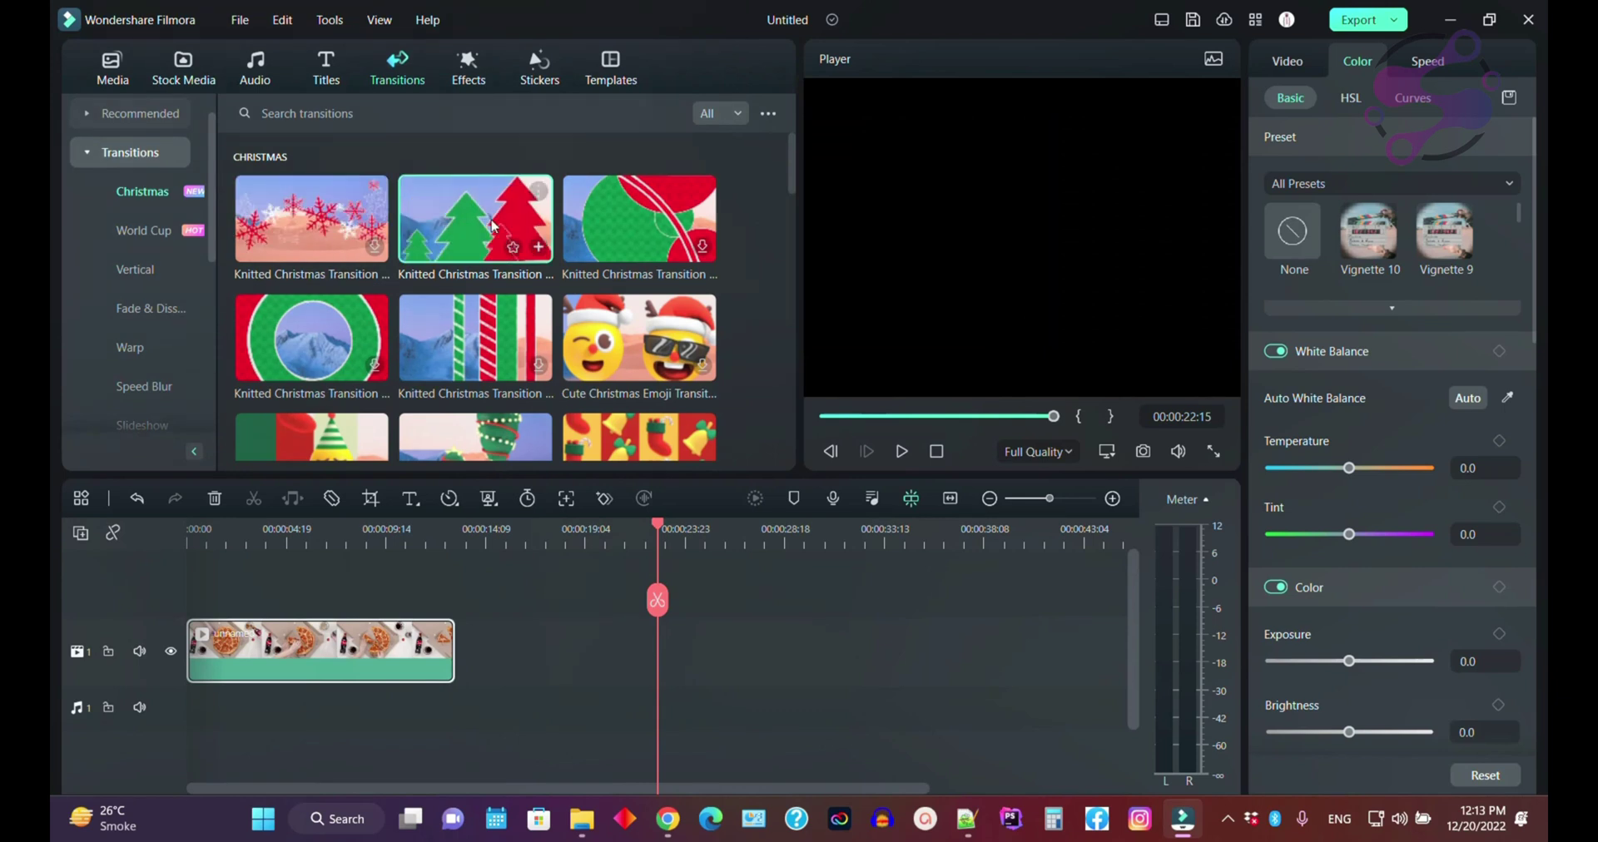
left_click_drag(500, 242, 271, 647)
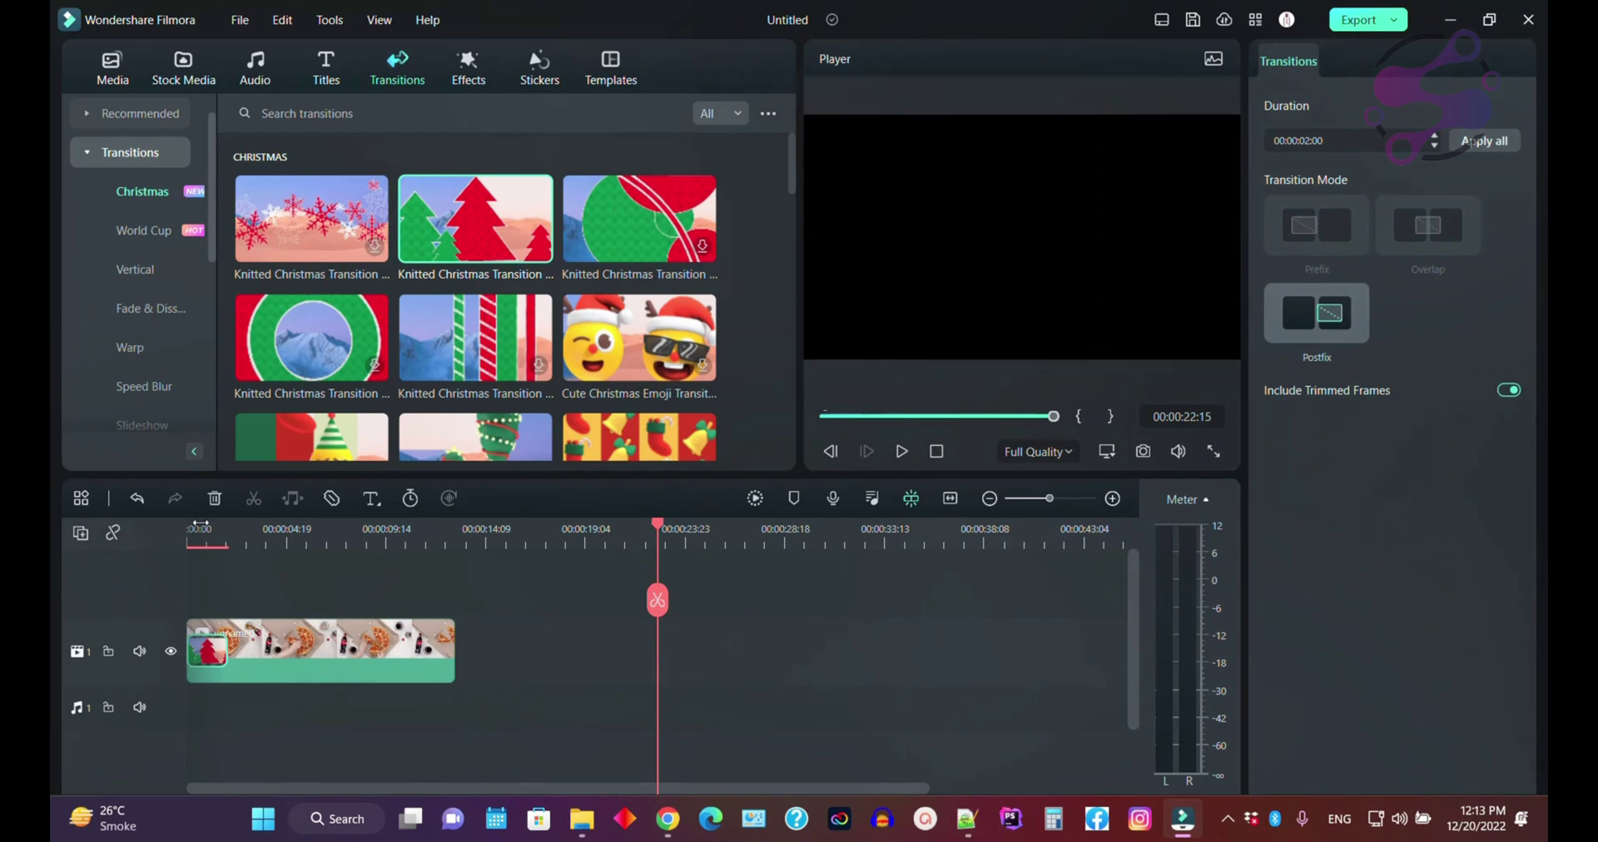
left_click(202, 533)
key("space")
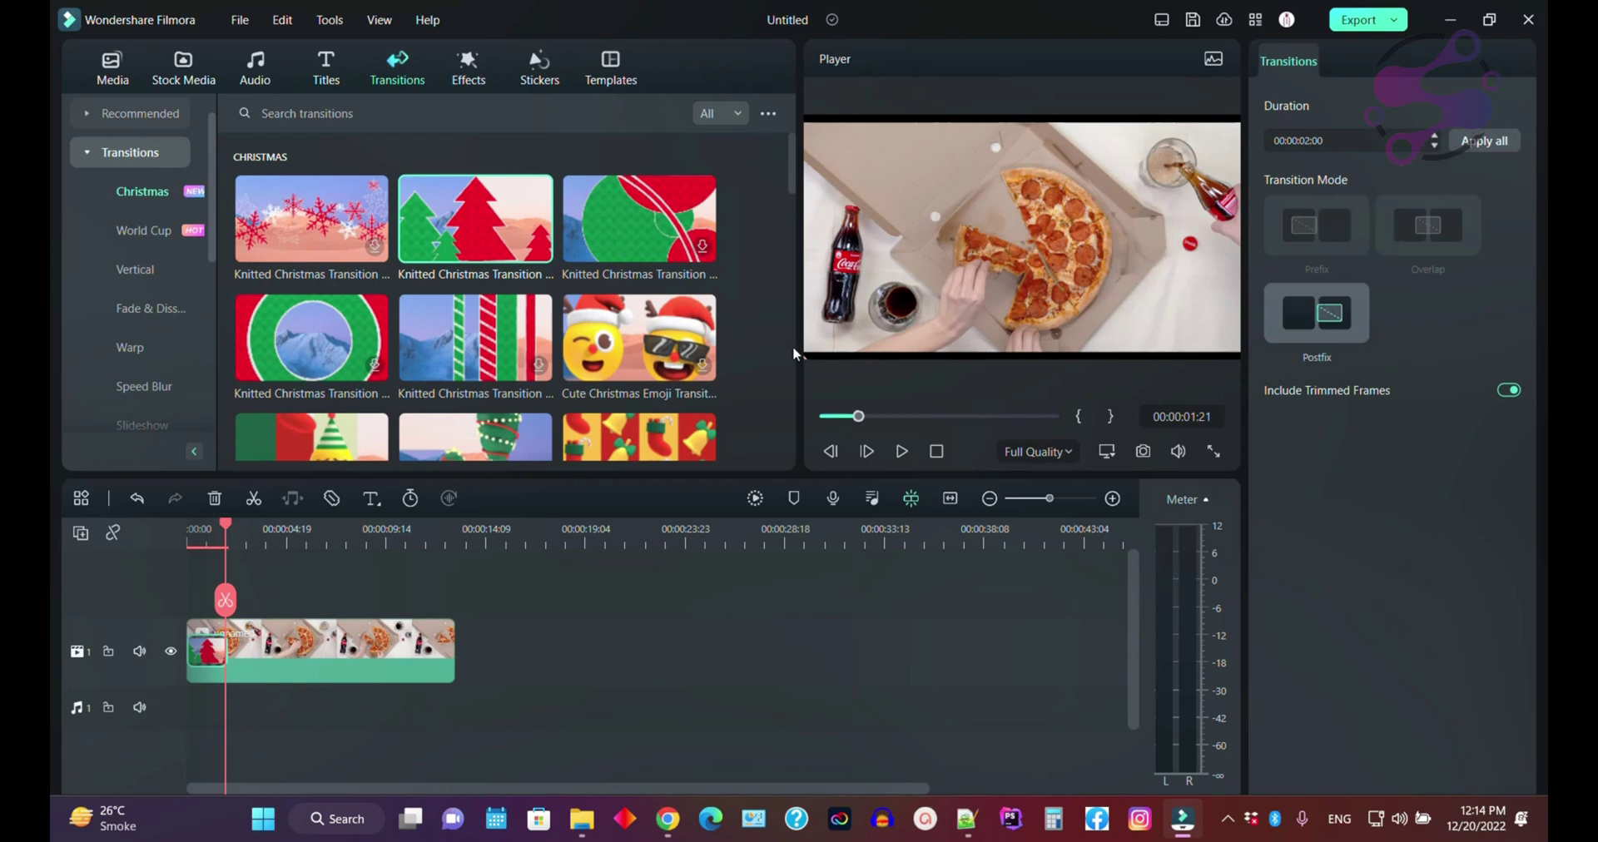
left_click_drag(474, 220, 383, 641)
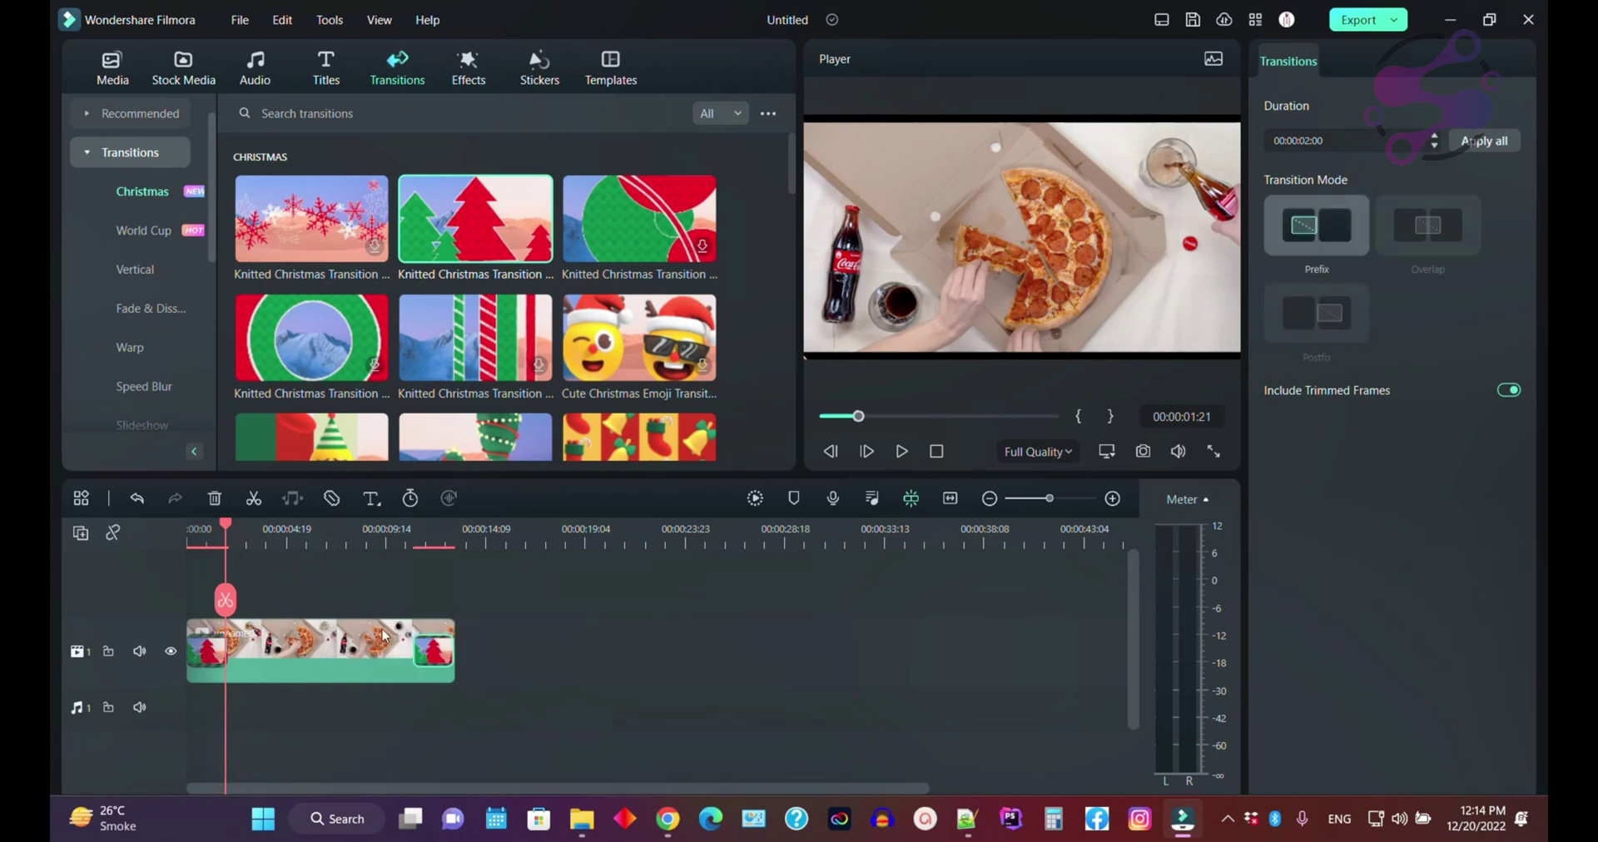
- Undo the added transitions and split the pizza clip at 00:00:05:17
key("ctrl+z")
left_click(391, 639)
left_click(516, 571)
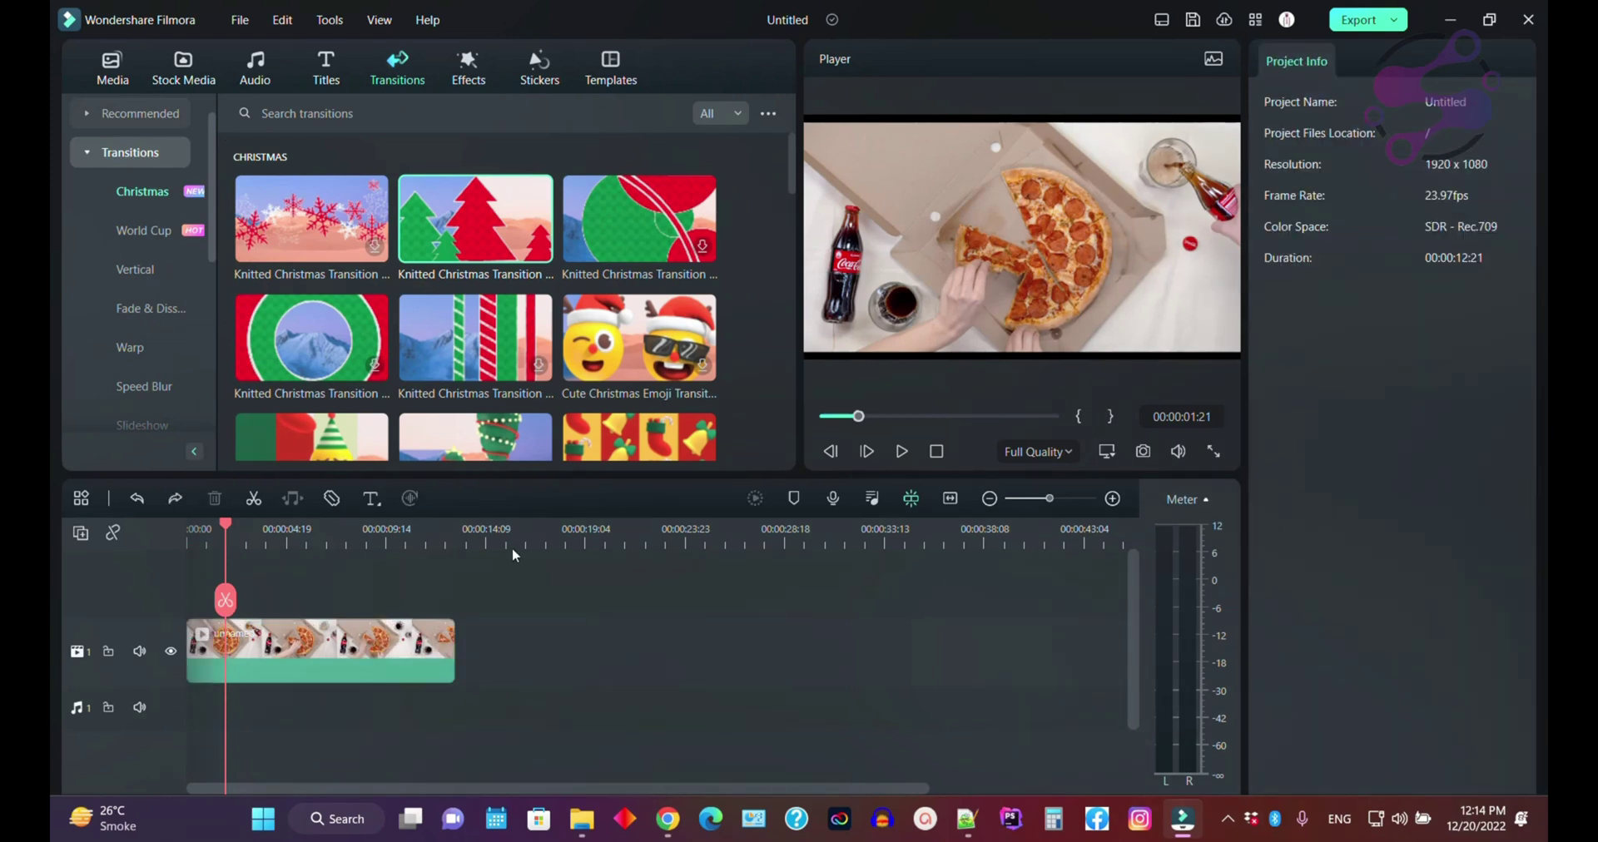
left_click(510, 546)
left_click(306, 529)
left_click(253, 497)
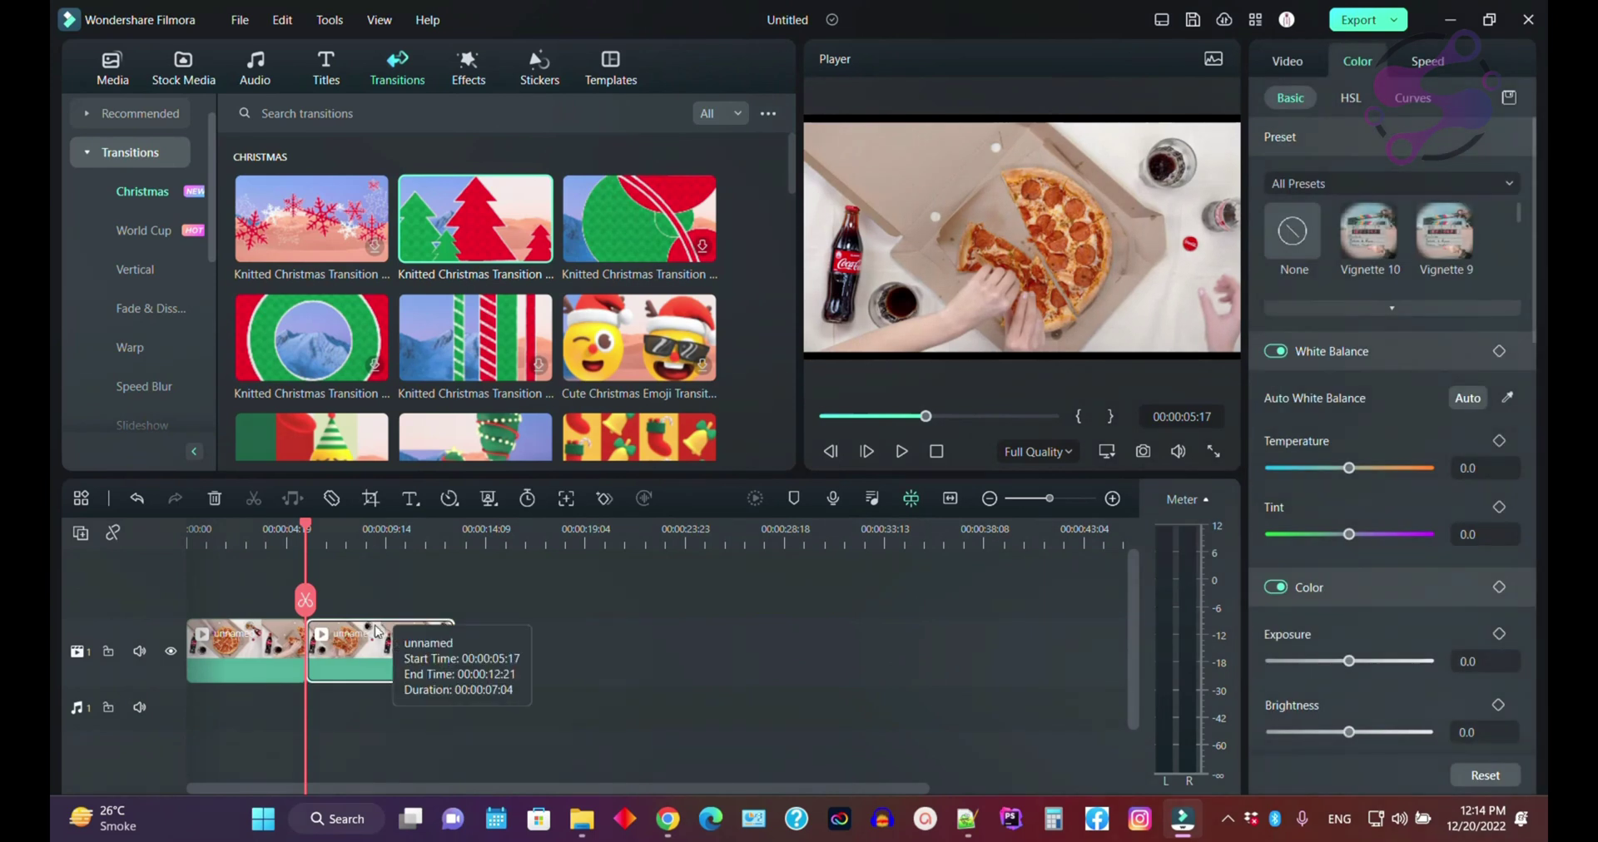
- Place the Christmas tree transition on the cut and play it back
left_click(472, 593)
left_click_drag(475, 218, 326, 689)
left_click(277, 537)
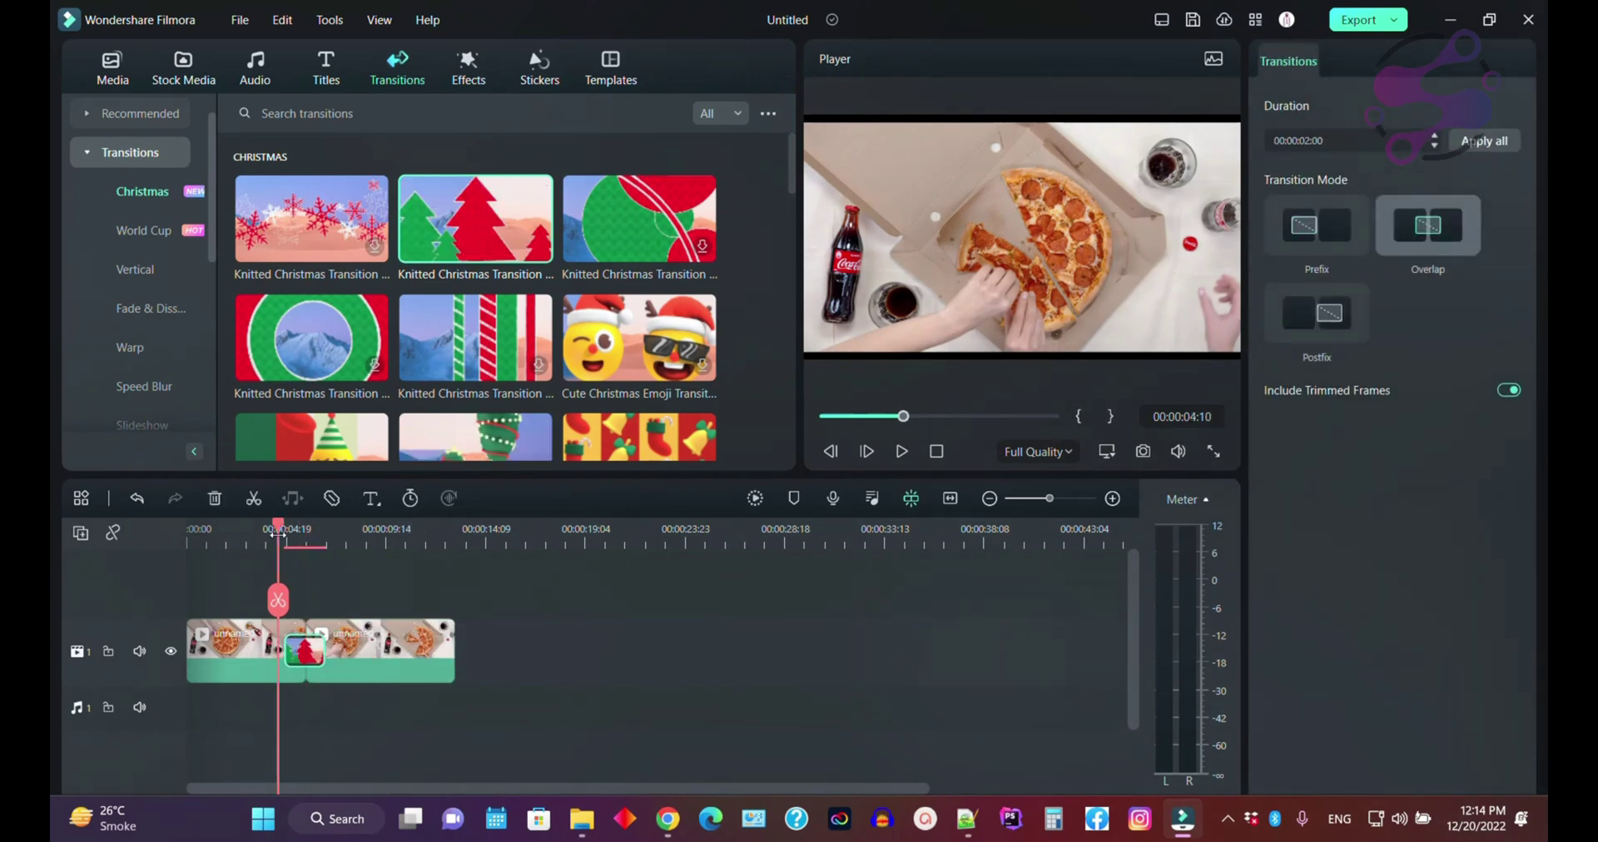
key("space")
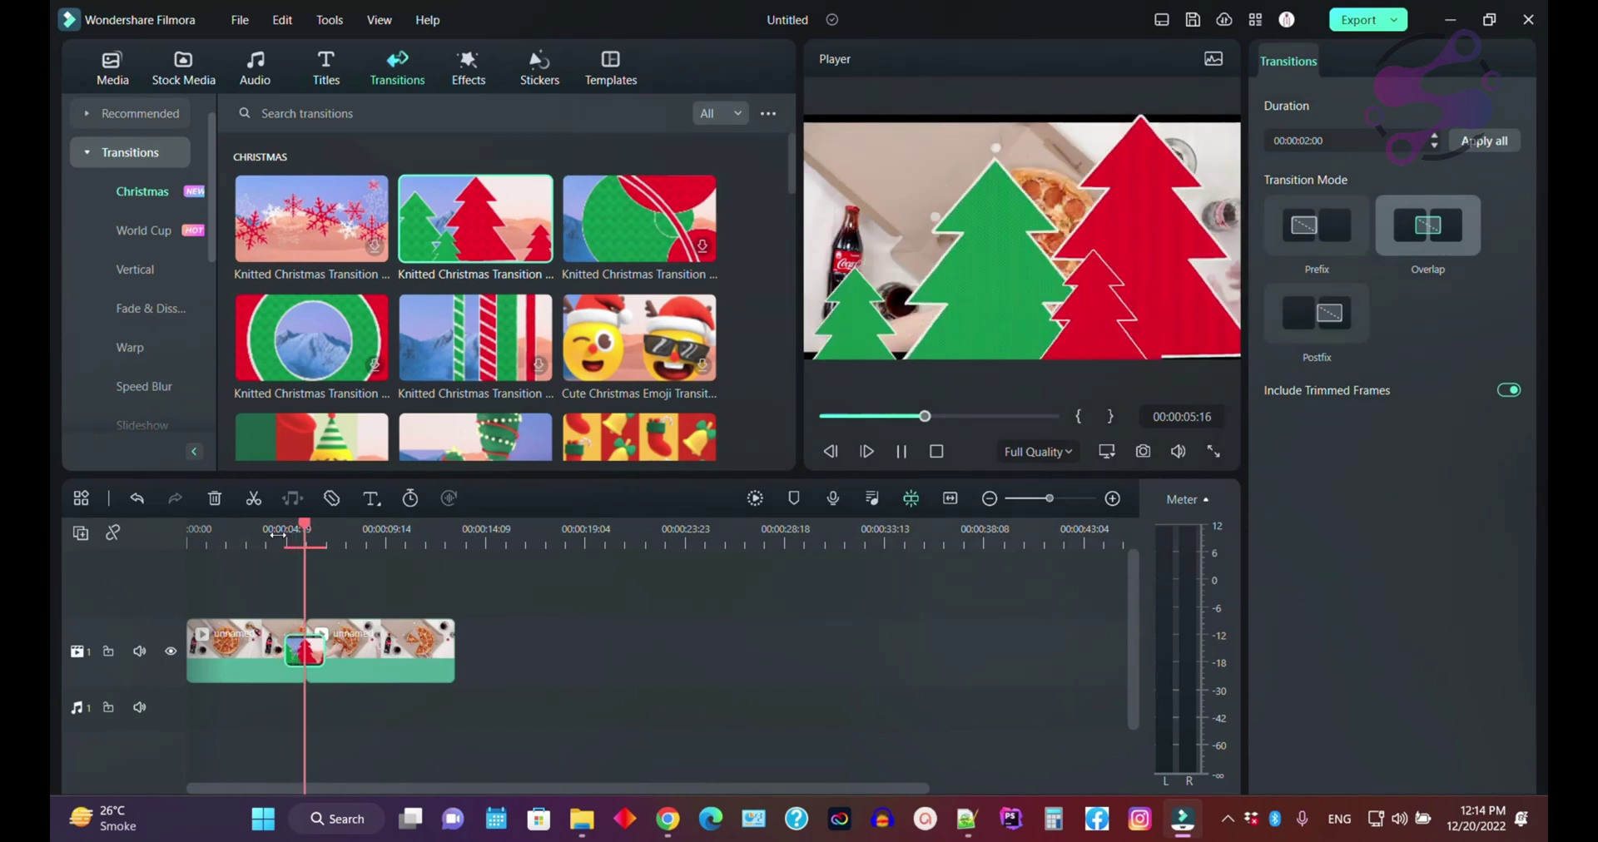
key("space")
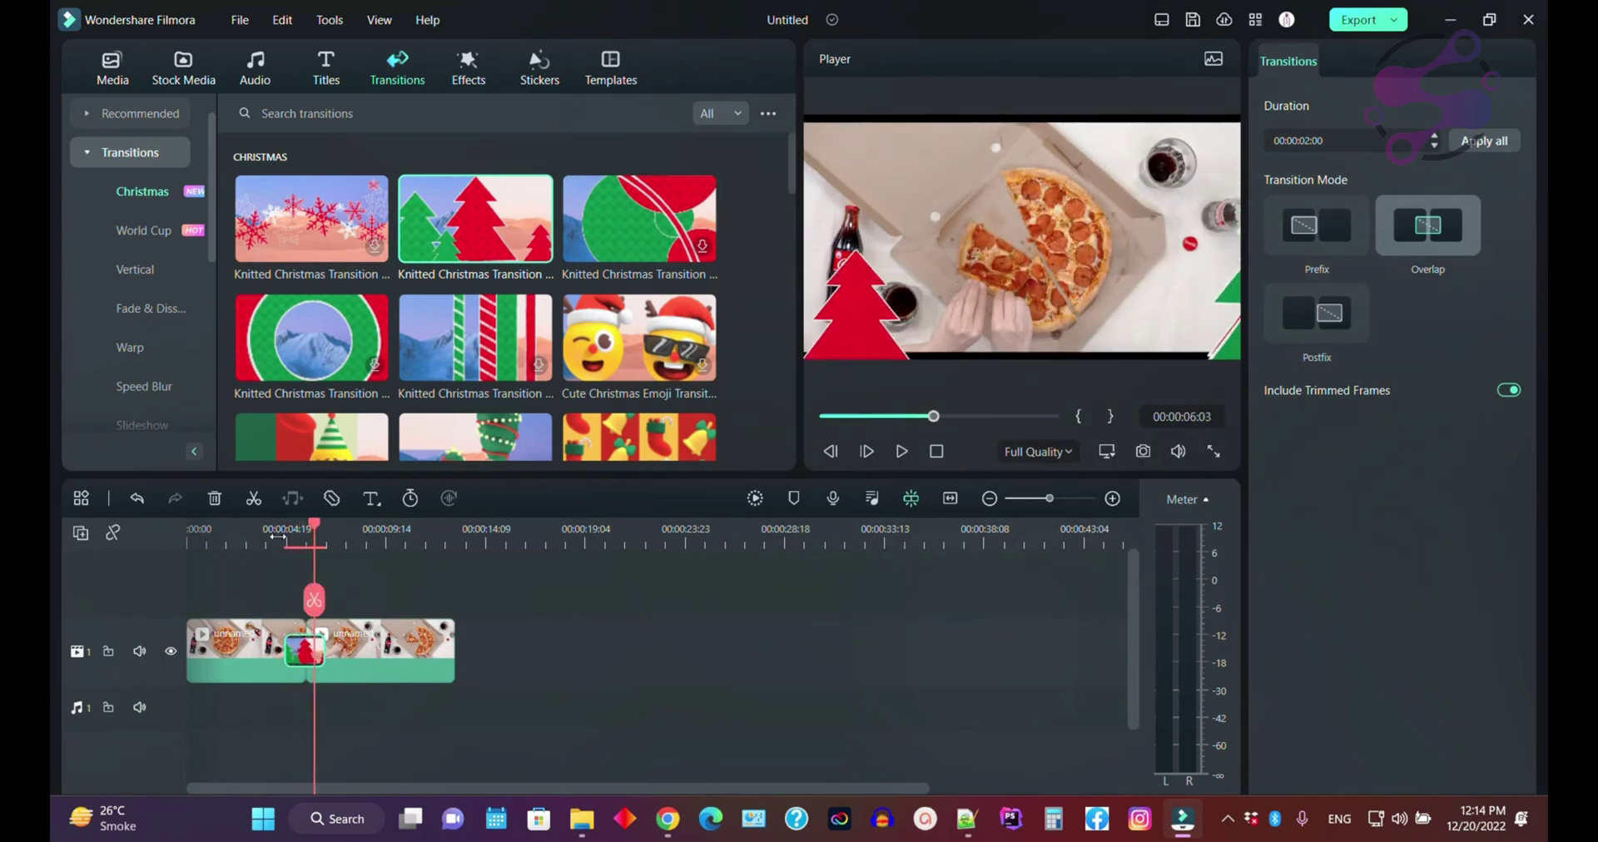
- Inspect the transition's duration and mode settings and preview it from 00:00:04:05
left_click(296, 624)
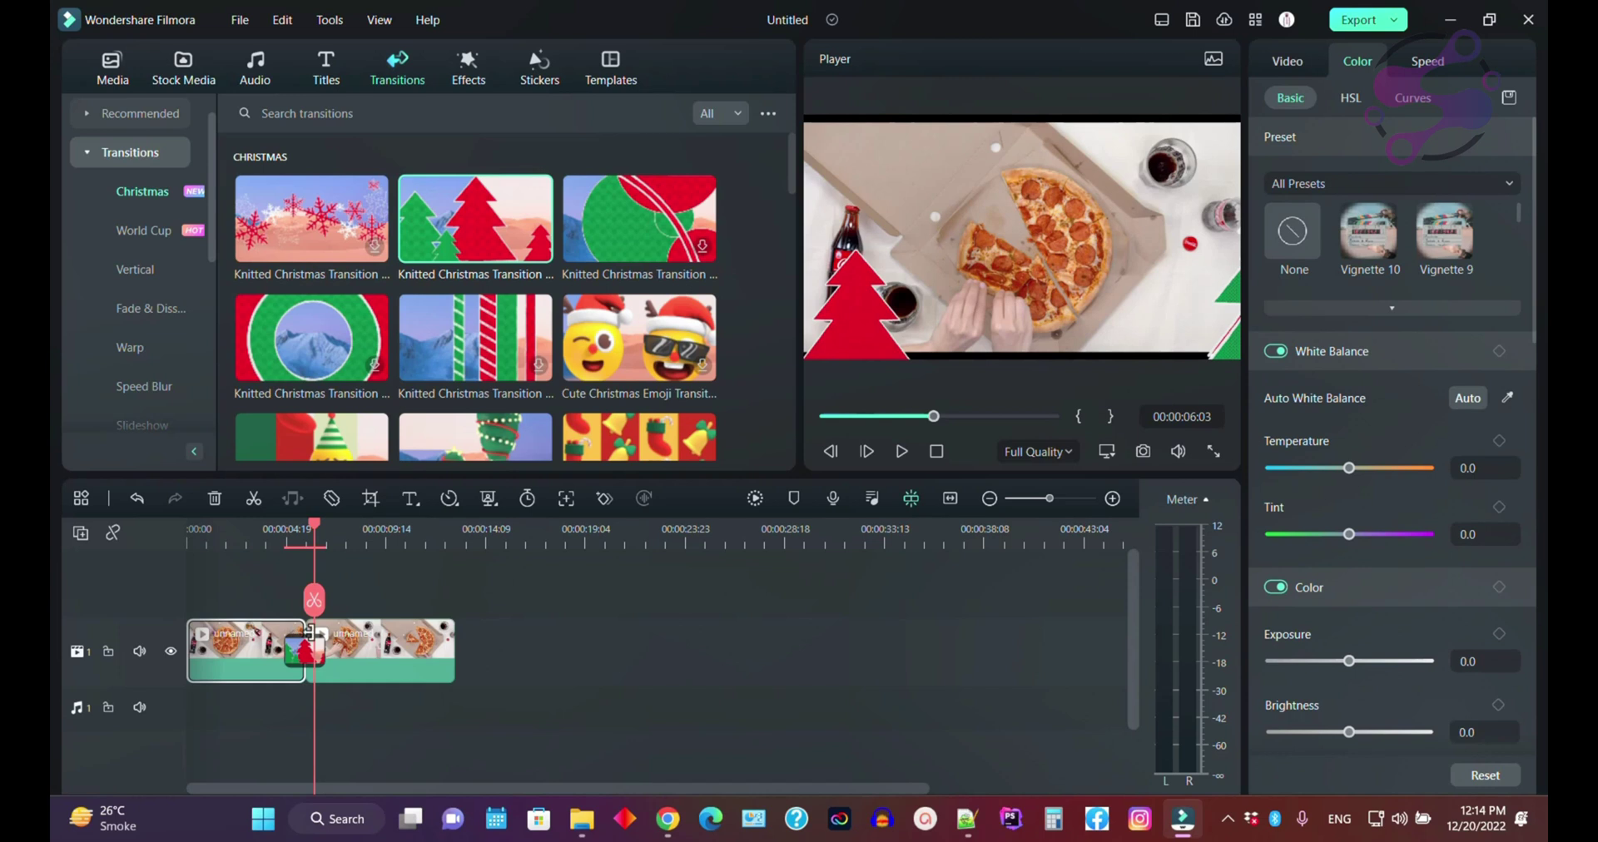
left_click(359, 639)
left_click(299, 651)
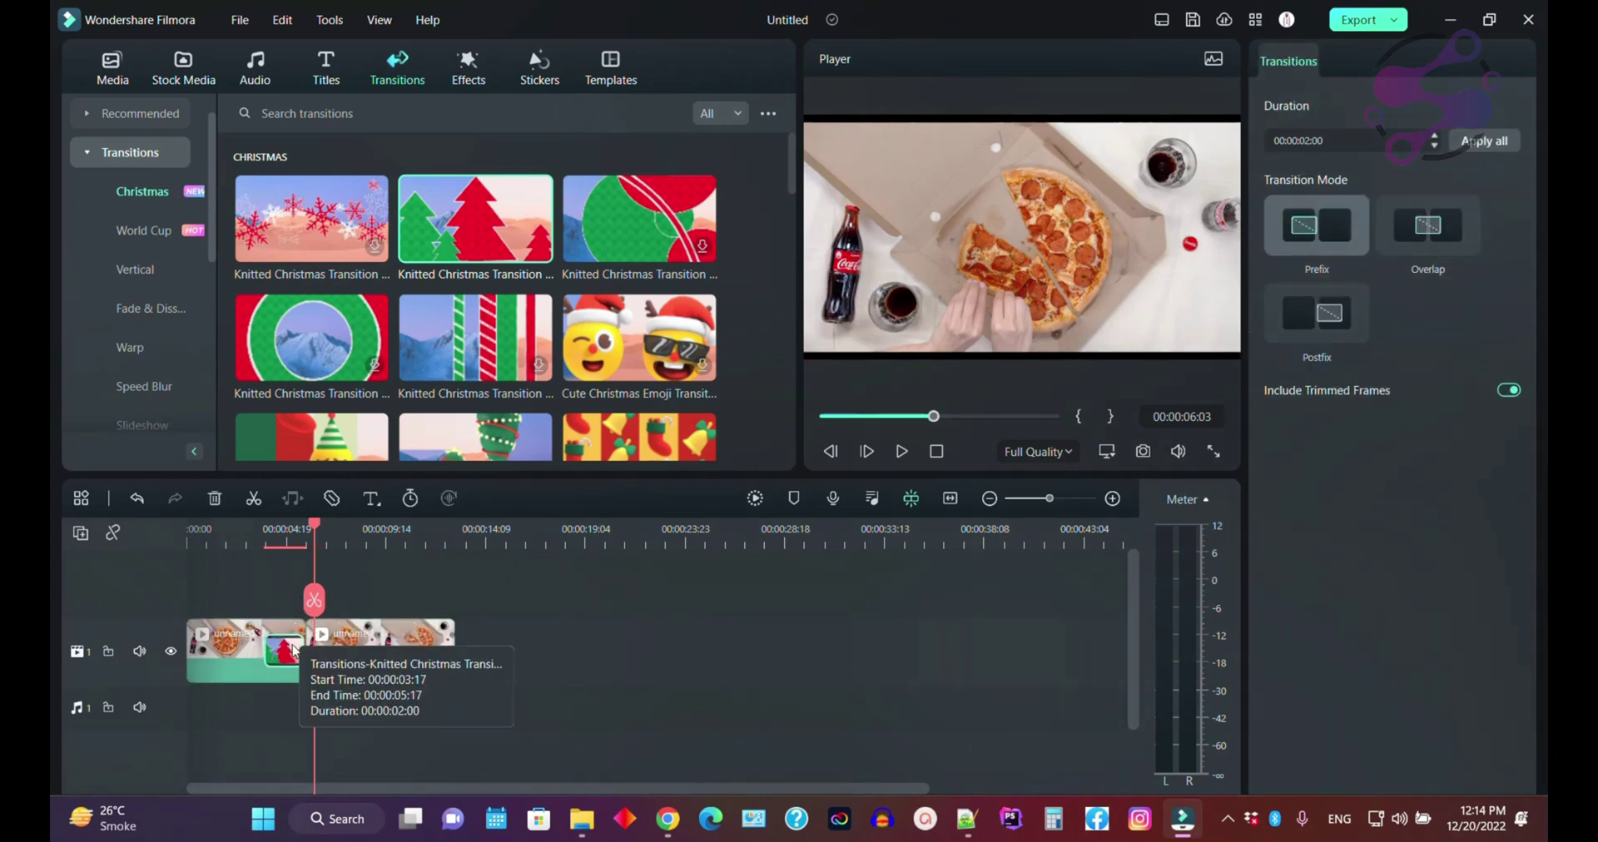
left_click(275, 543)
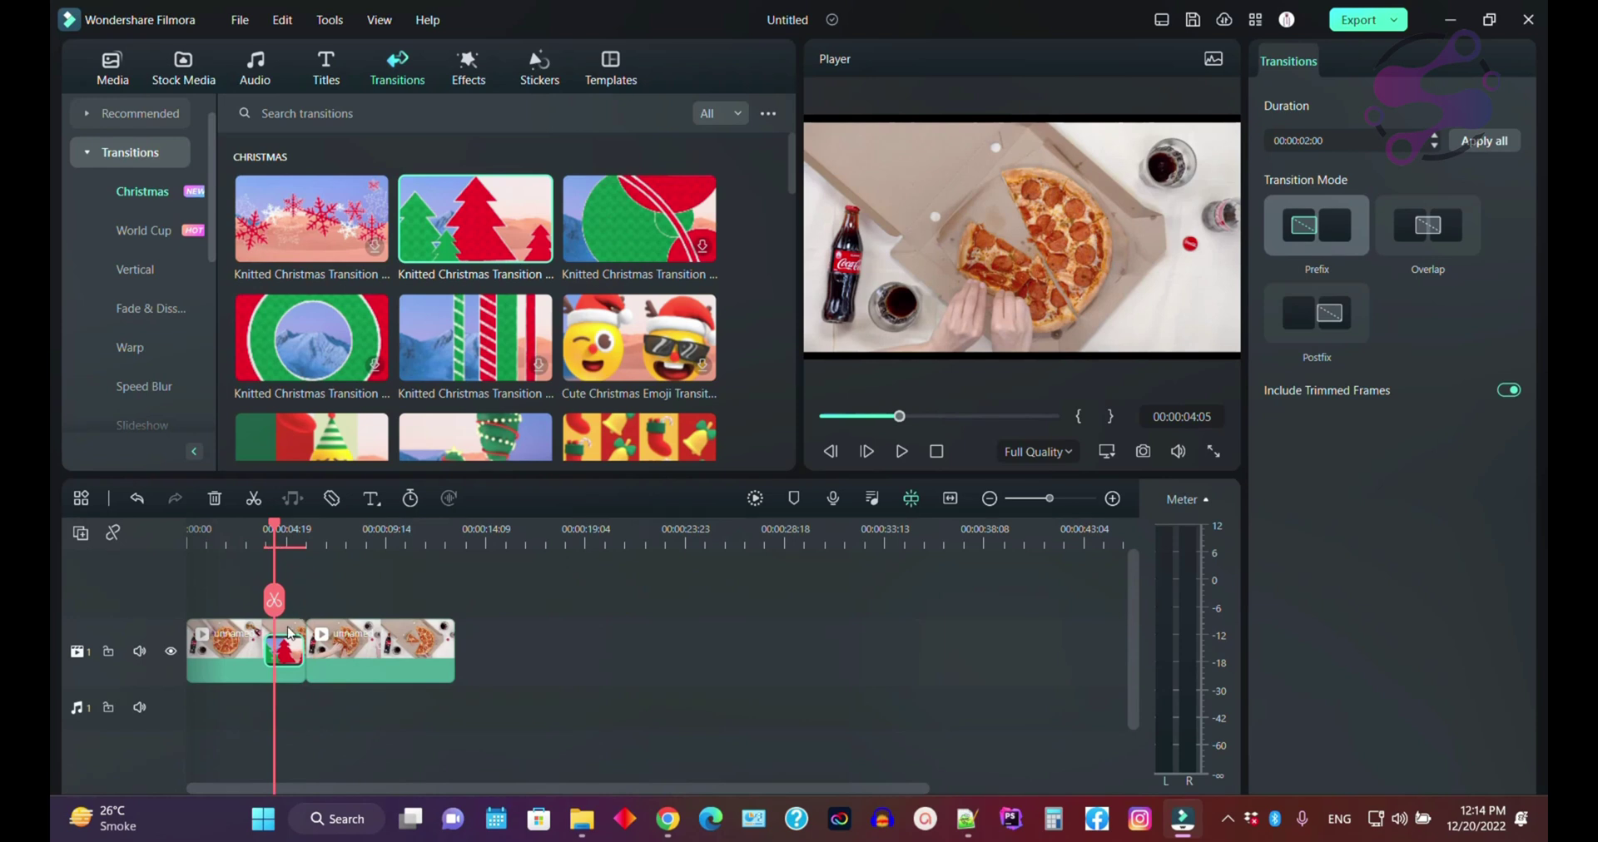
left_click(291, 634)
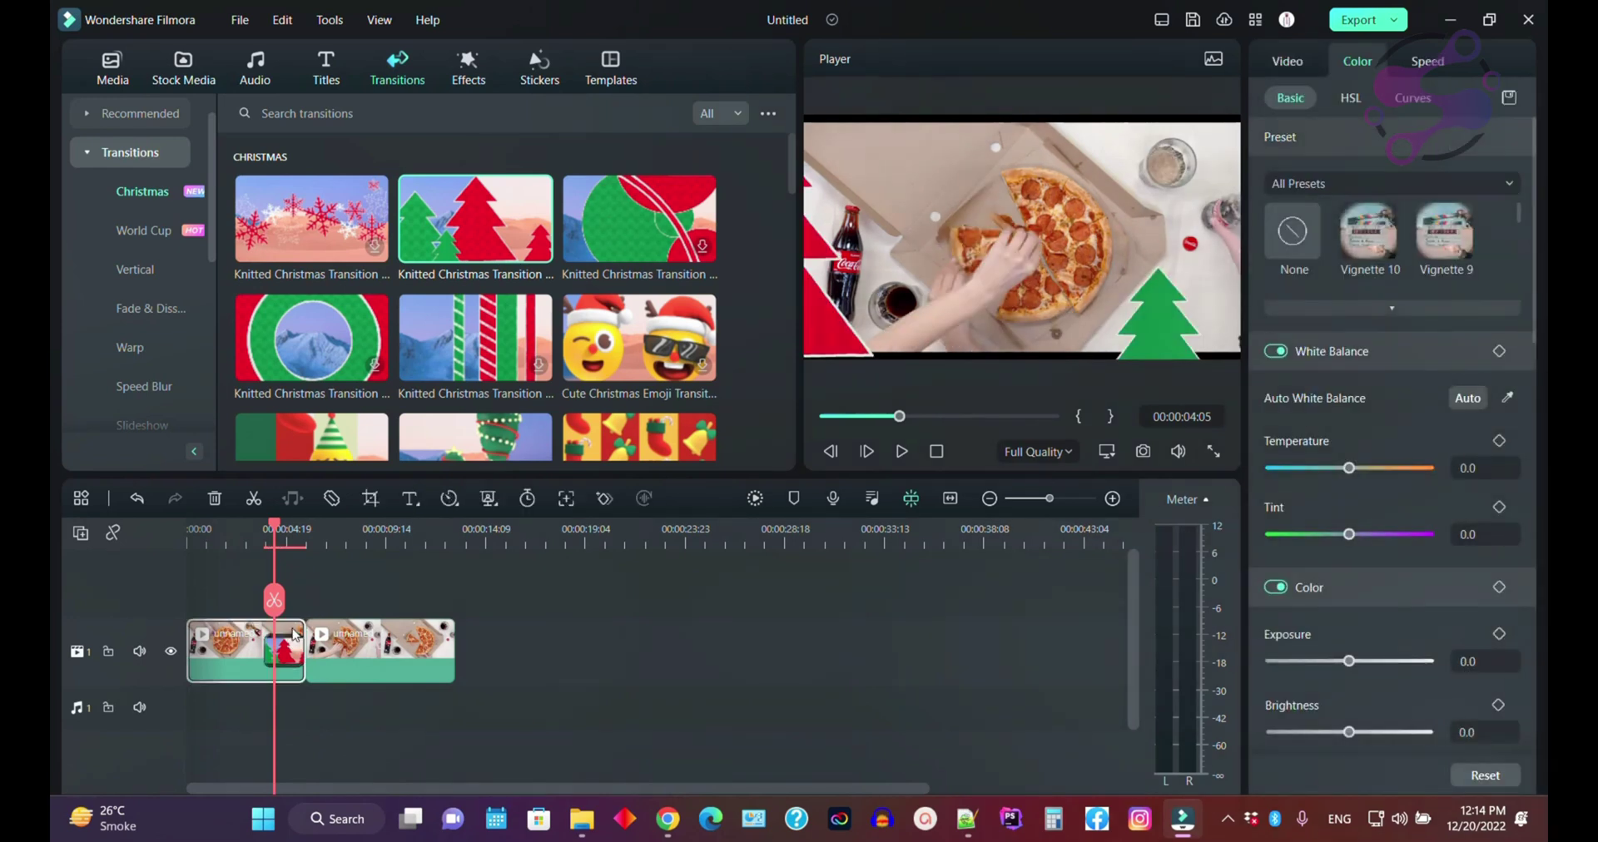
key("space")
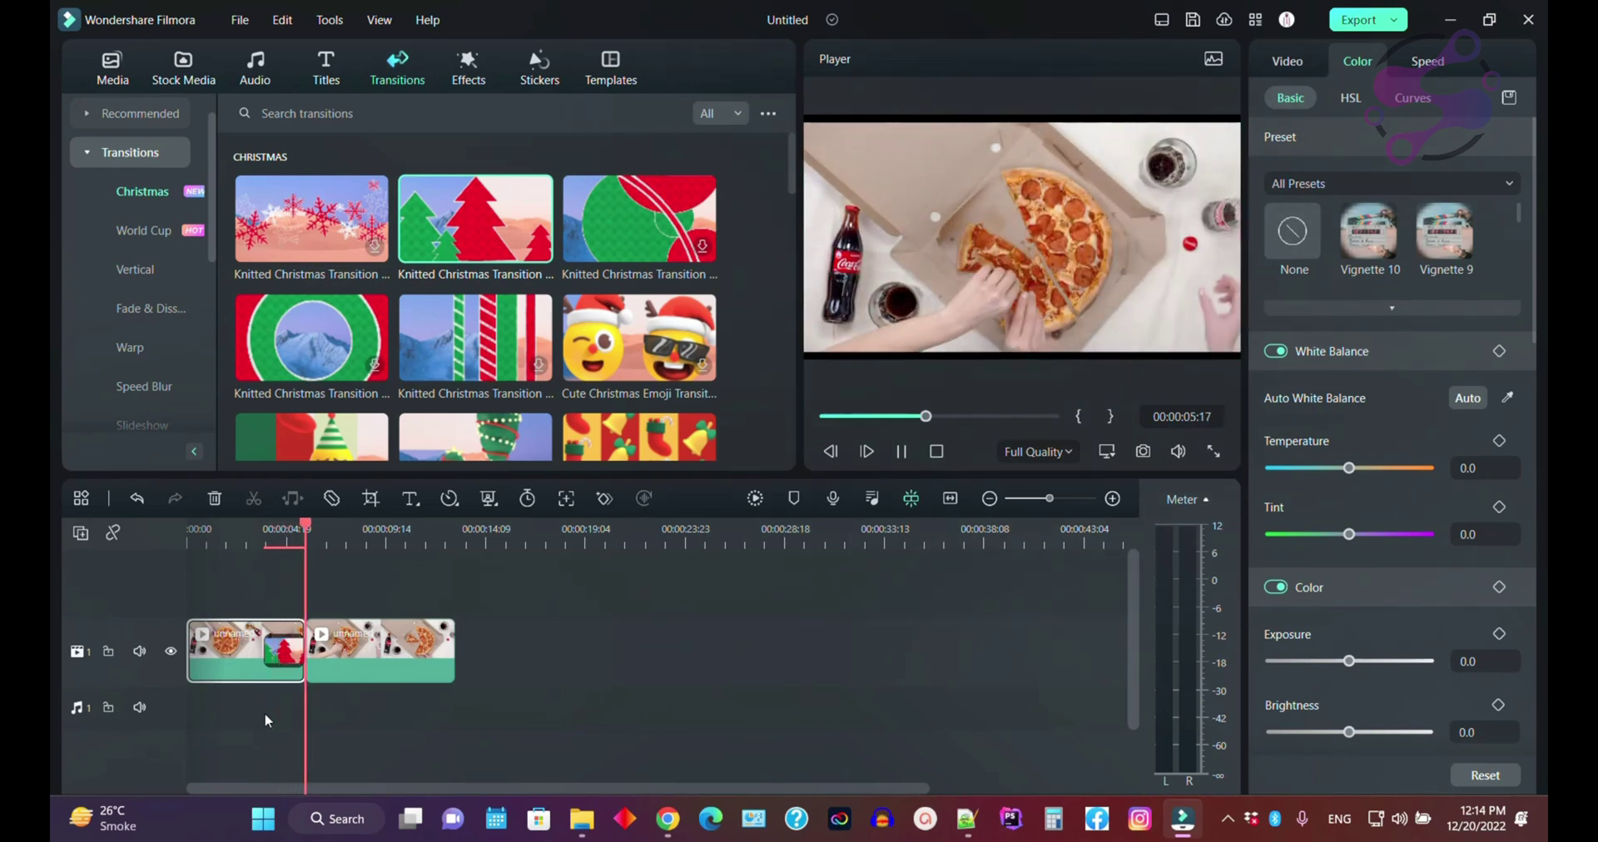
left_click(266, 720)
- Test a gap after the transition from 00:00:04:14, then move the second piece back against the first
left_click_drag(392, 649, 504, 649)
left_click(277, 556)
key("space")
key("space")
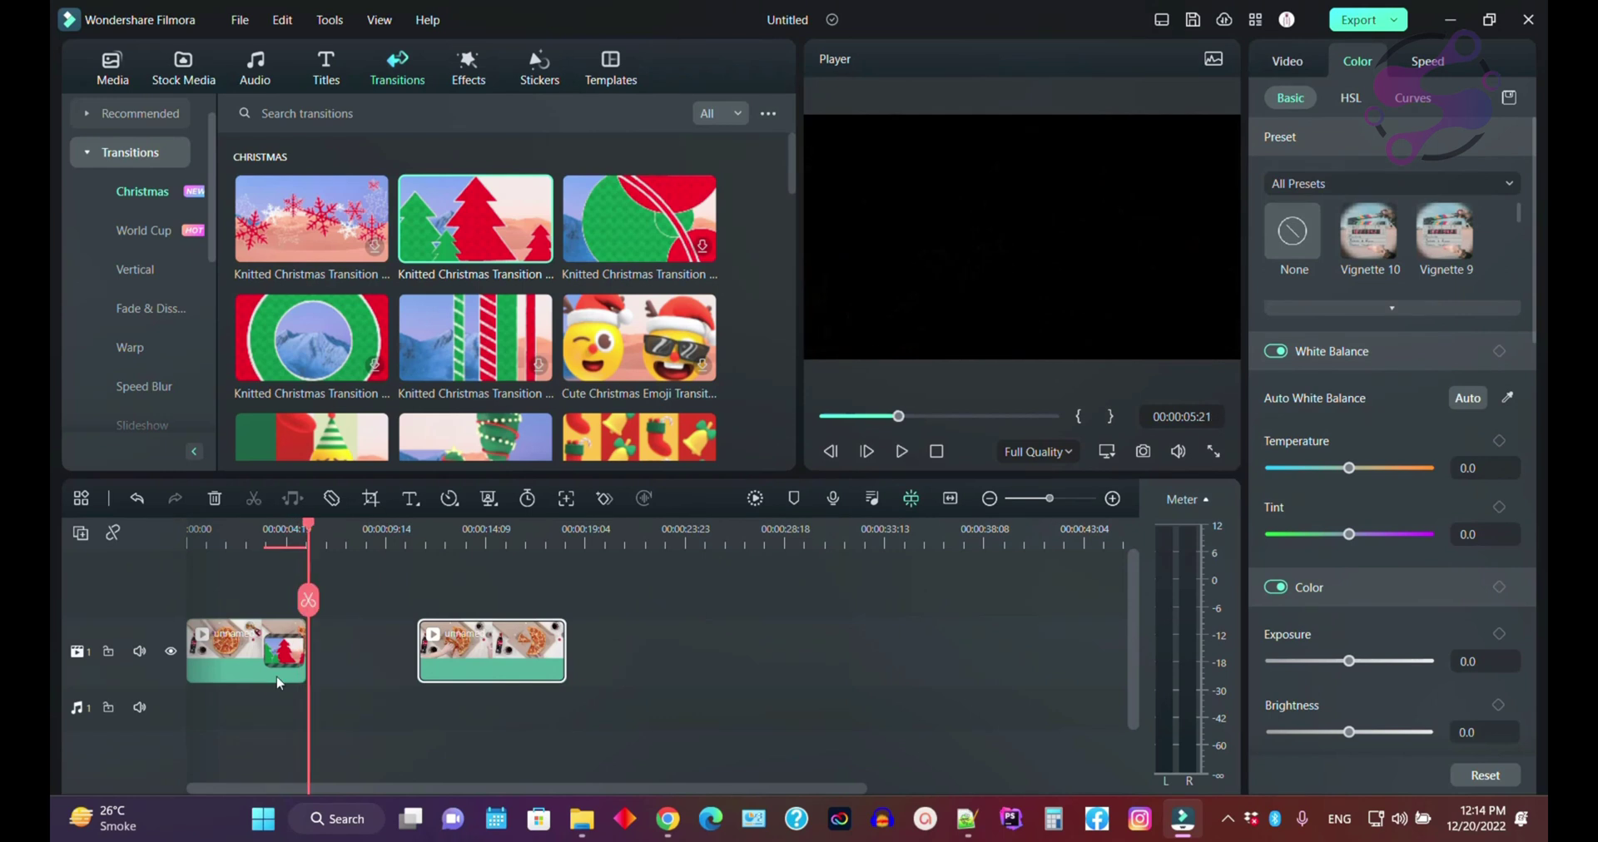
left_click(283, 670)
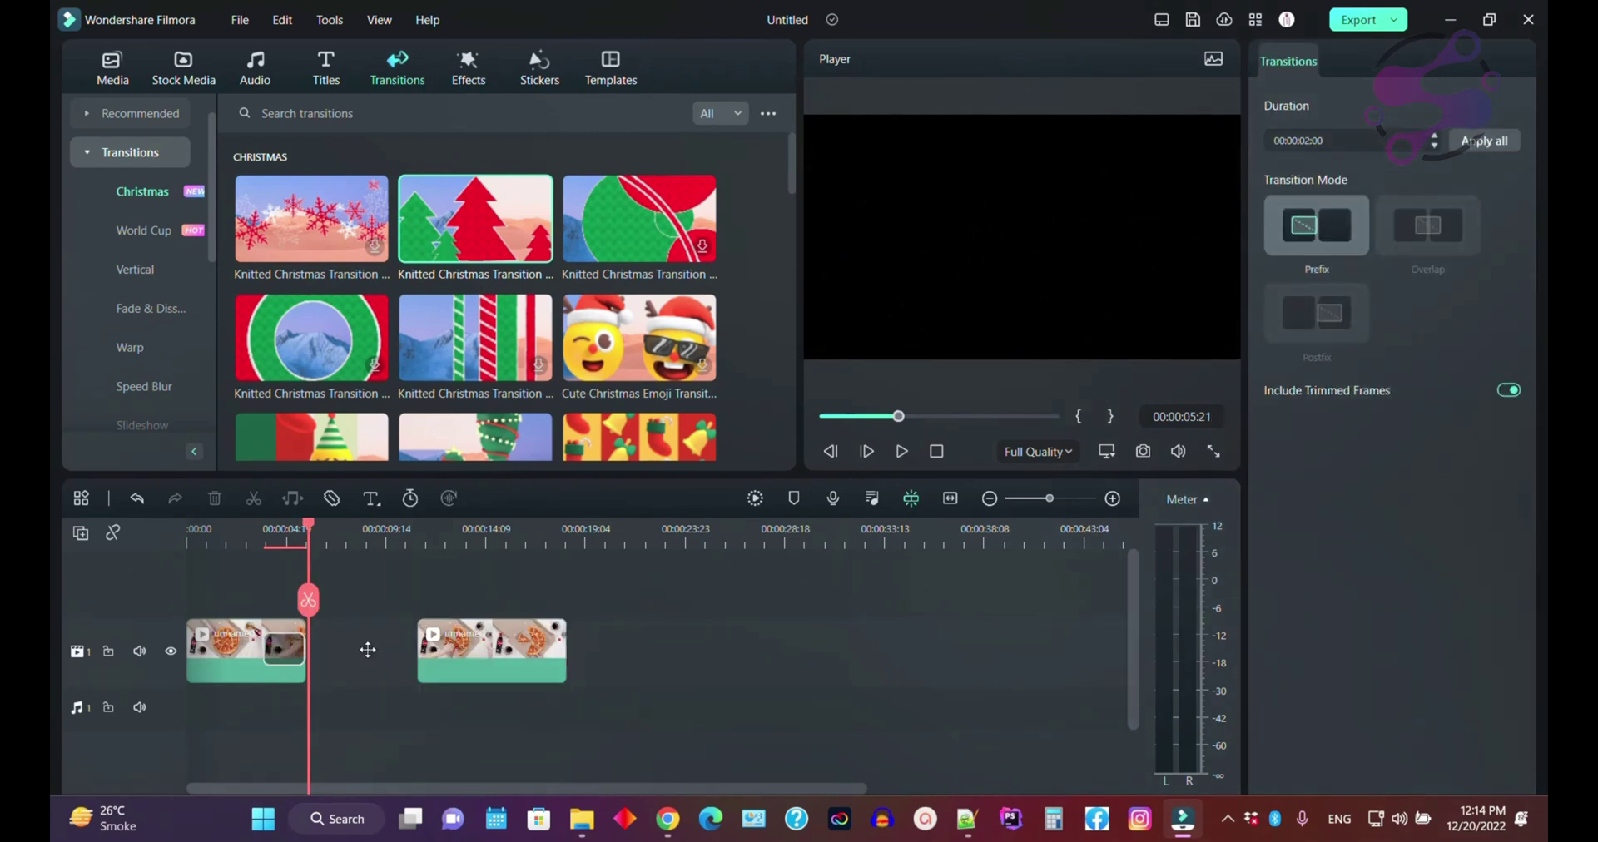
left_click(409, 702)
left_click_drag(499, 658, 390, 658)
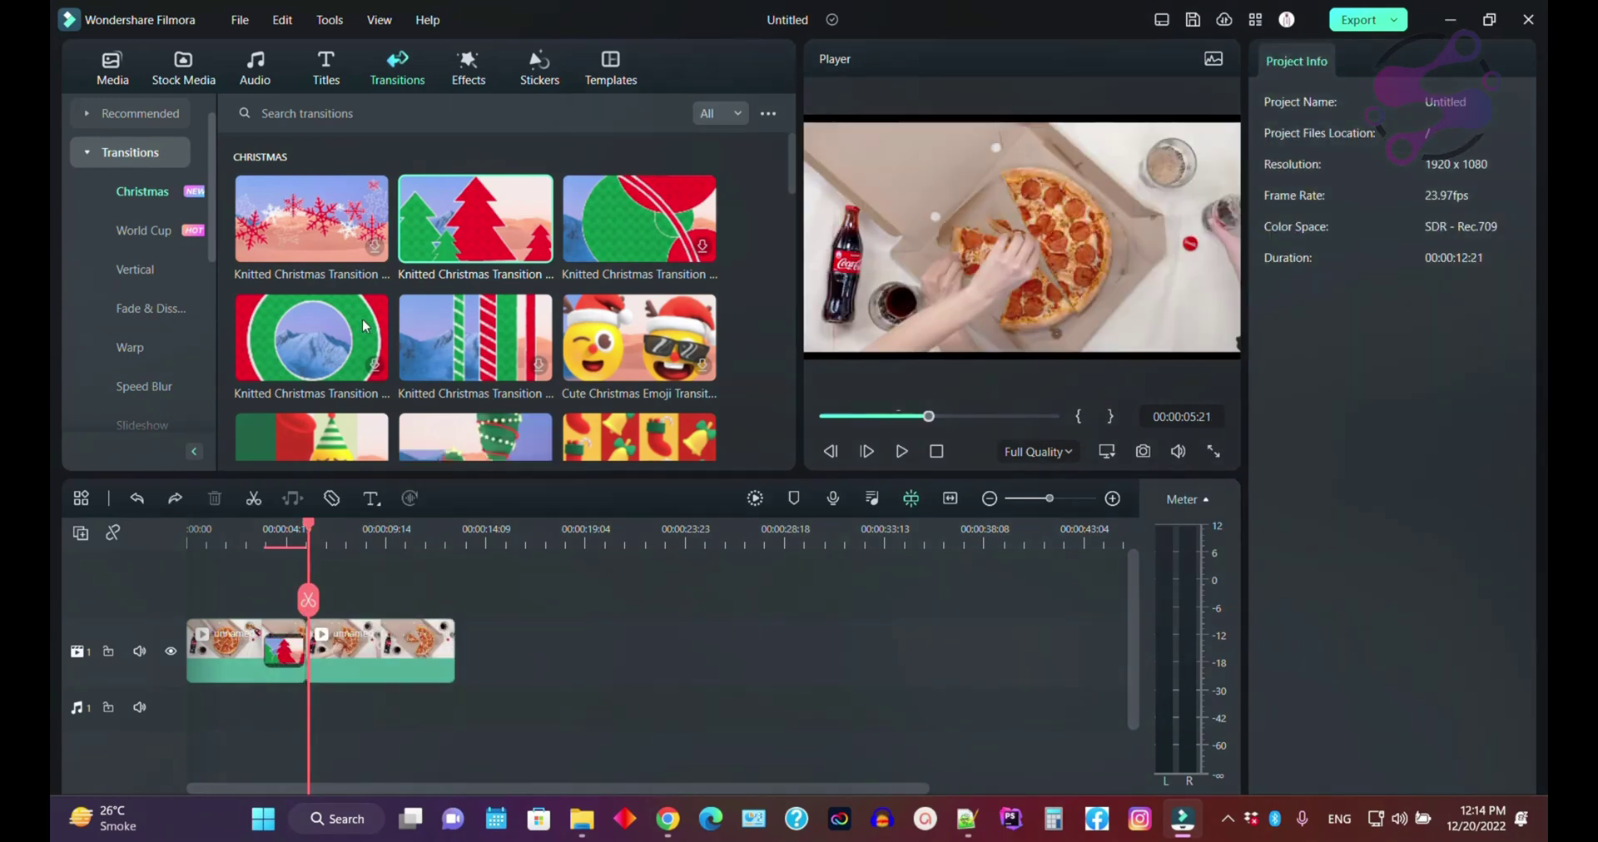
- Browse Filmstock, Fade & Dissolve, Warp, Speed Blur, Zoom and Slideshow transitions
left_click_drag(208, 143, 198, 346)
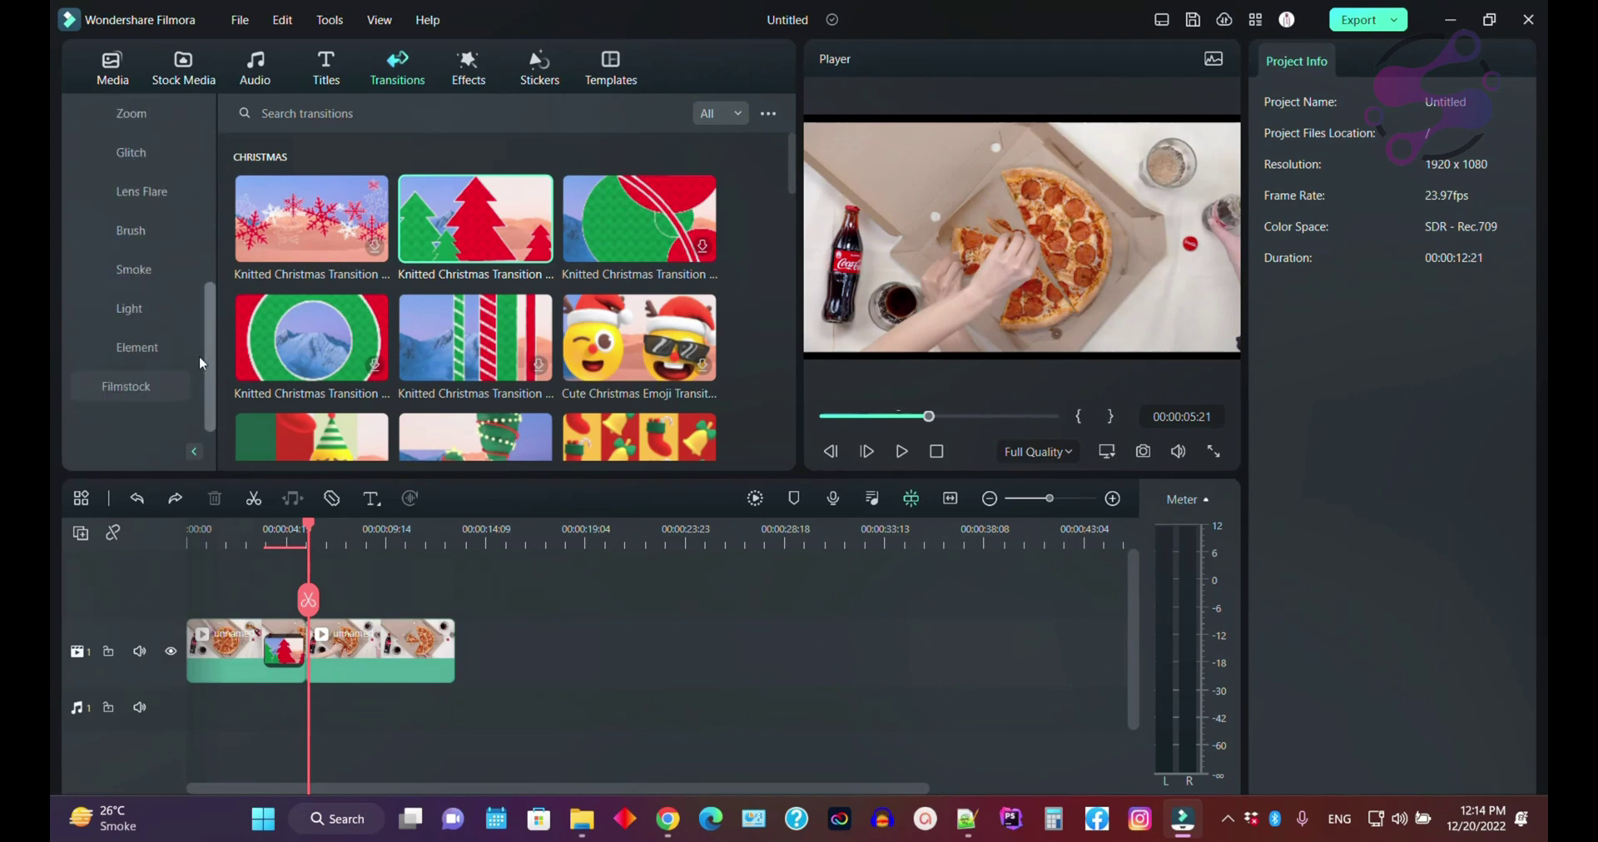
left_click(144, 388)
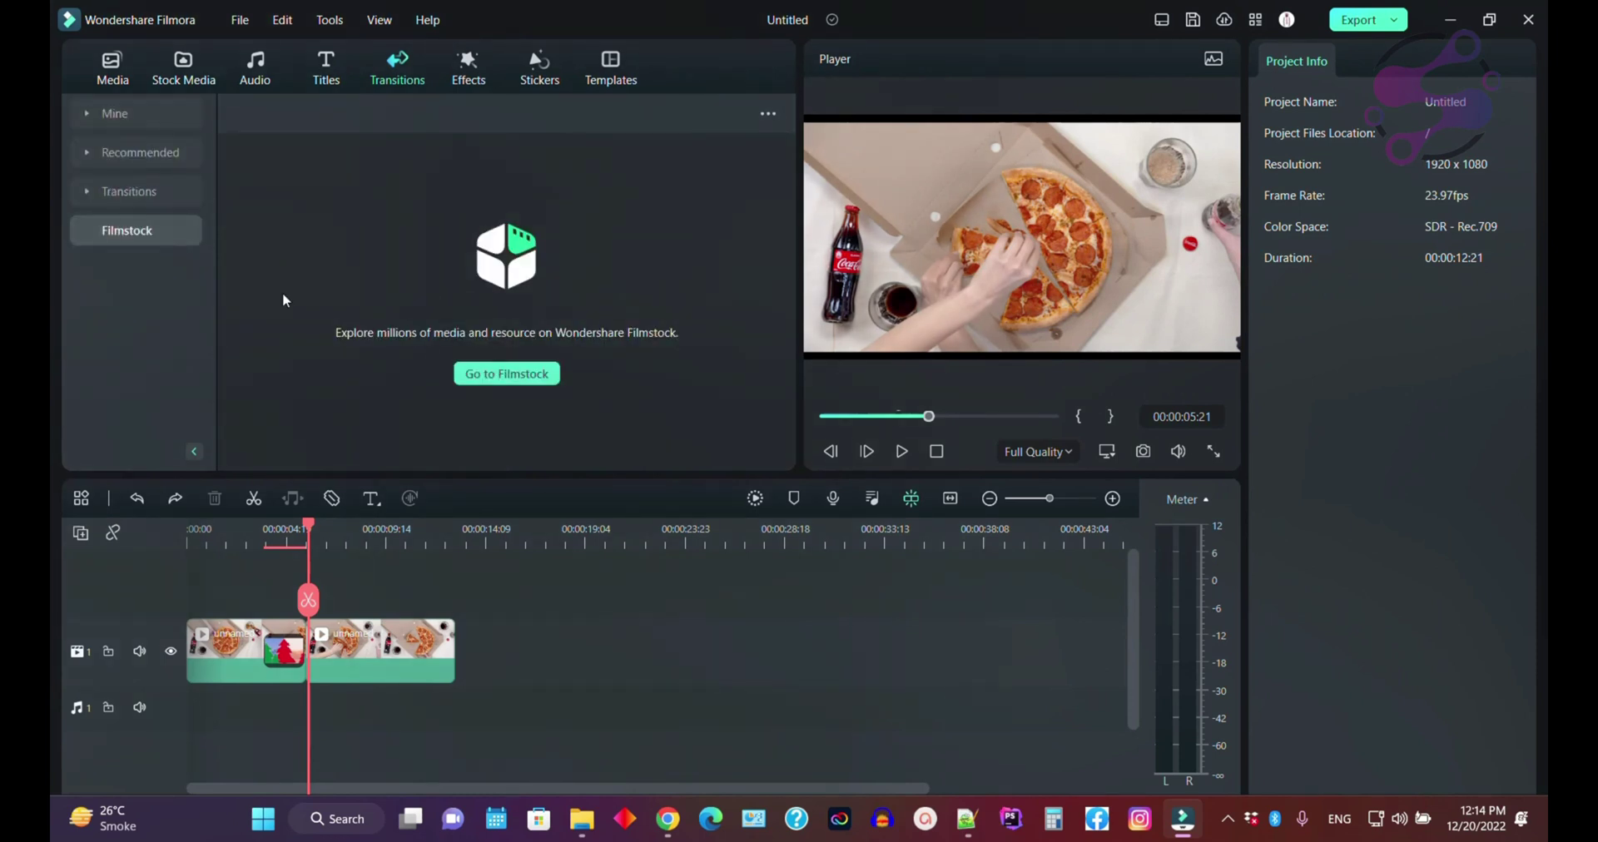
left_click(141, 188)
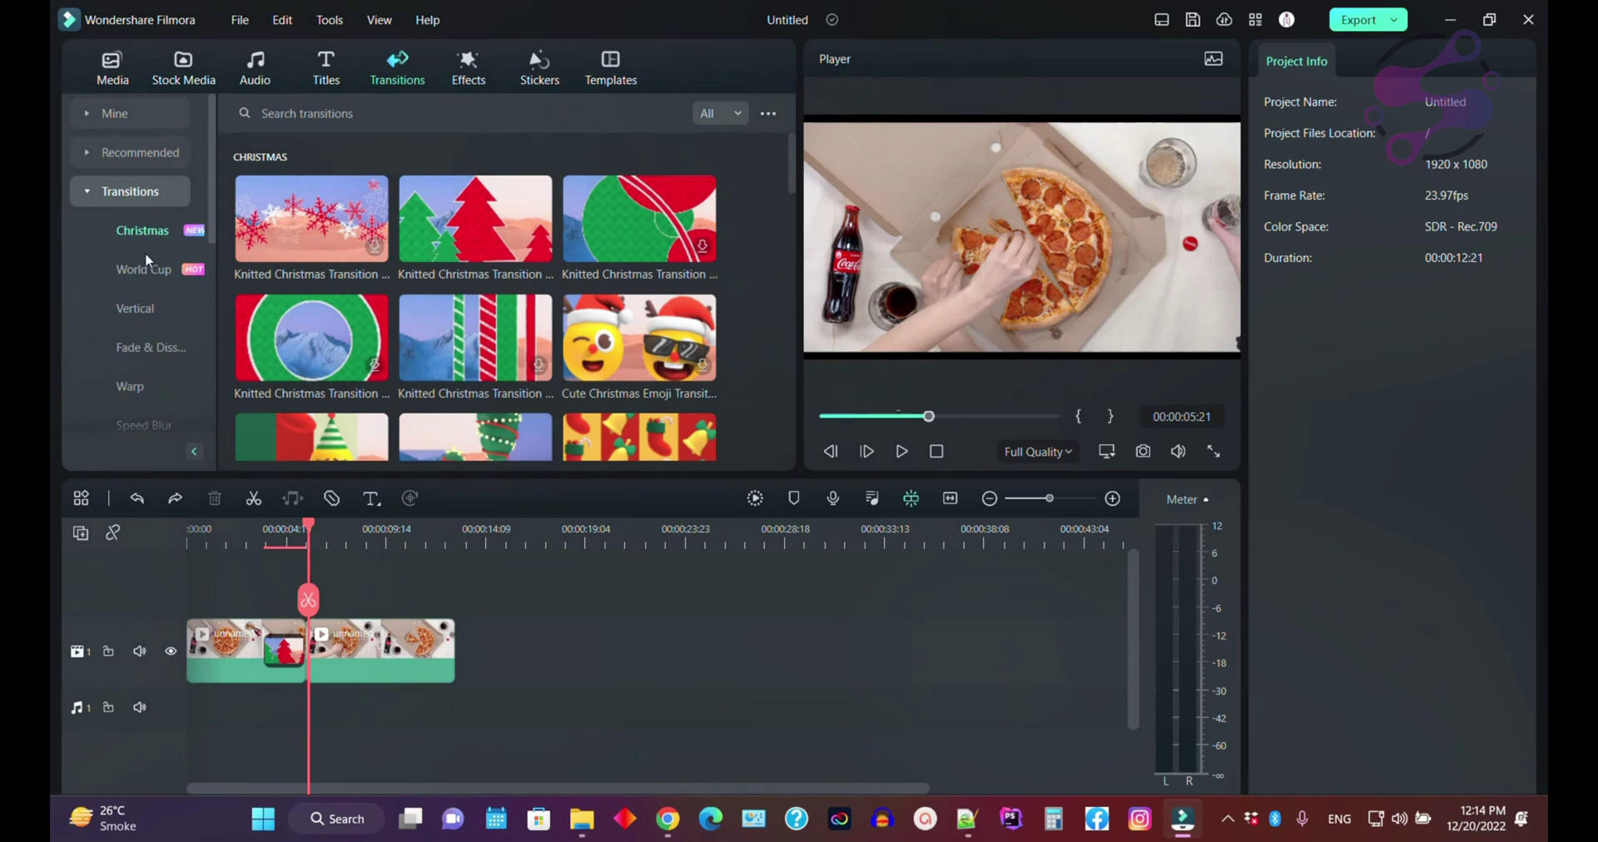
scroll(162, 191, "down", 4)
left_click(161, 192)
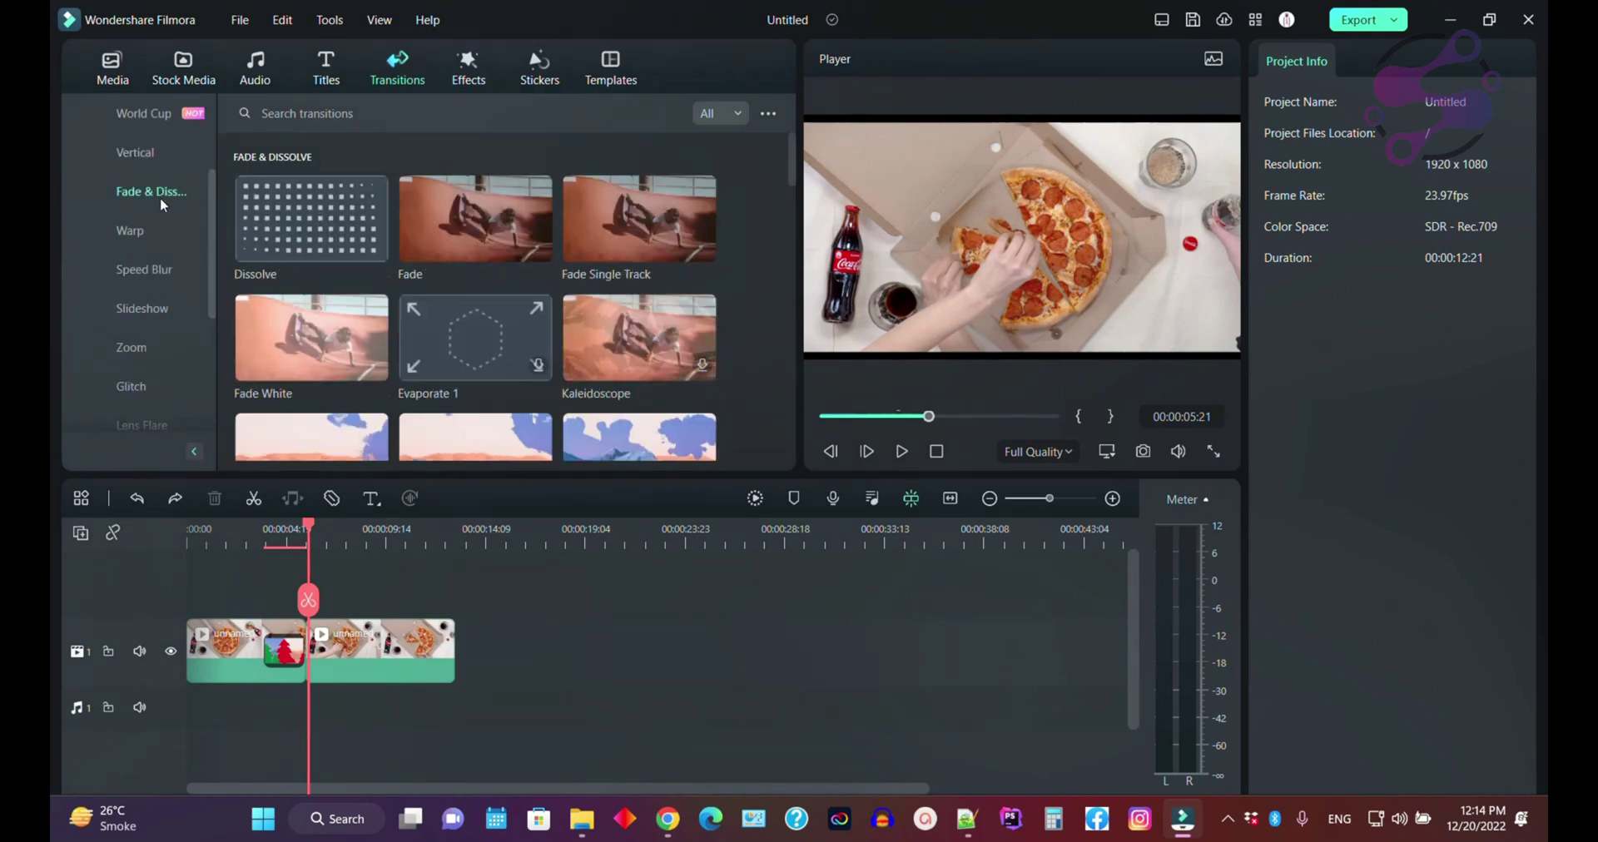
left_click(141, 230)
left_click(151, 269)
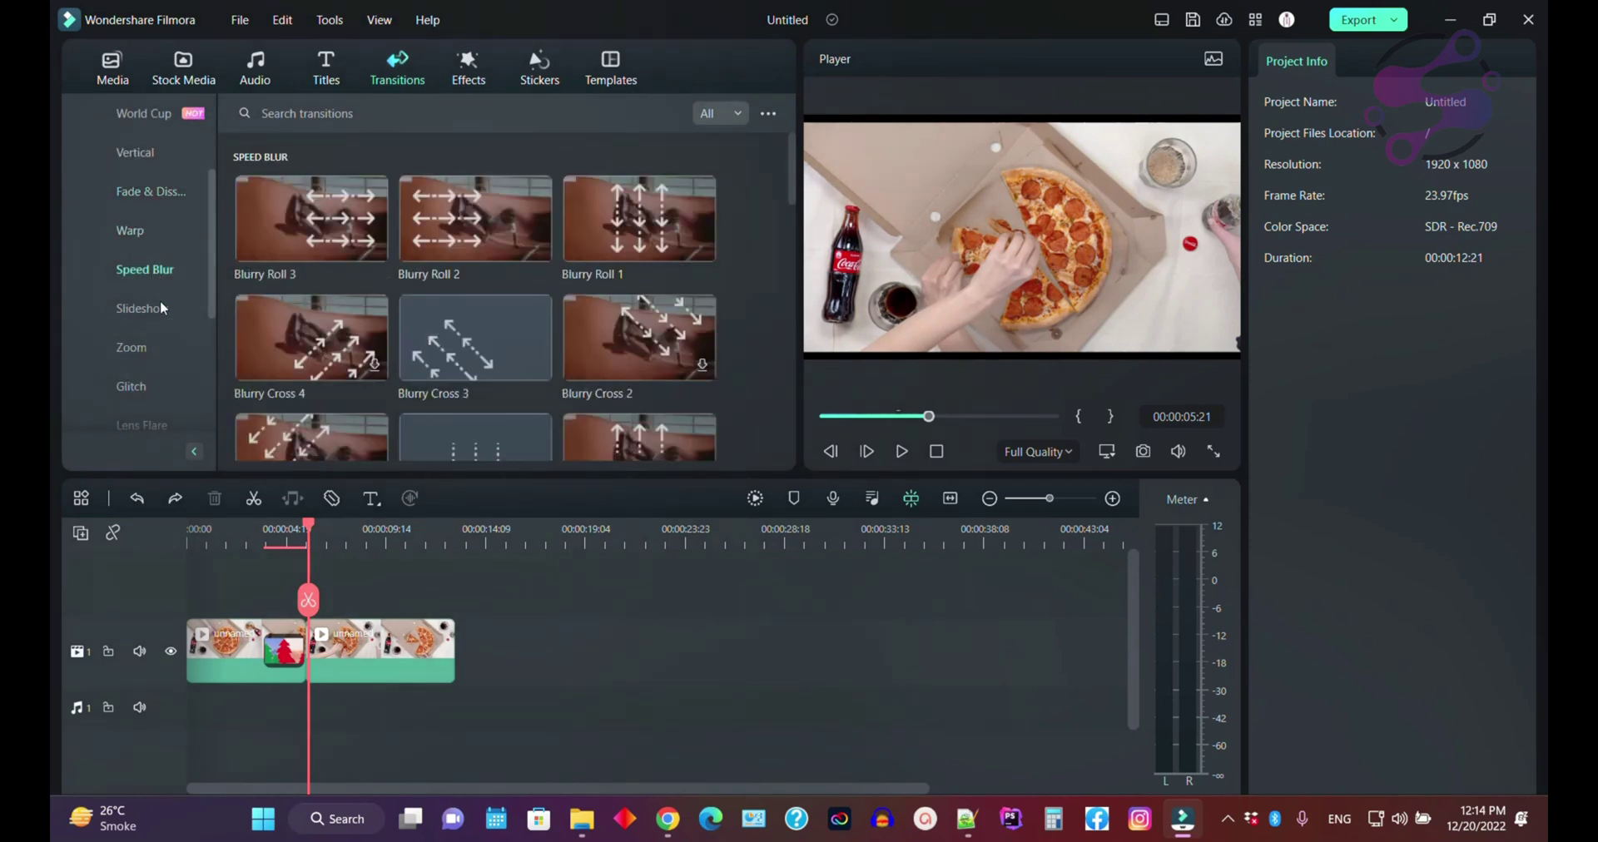
left_click(133, 348)
left_click(142, 308)
- Browse Lens Flare, Glitch and Brush transitions, ending on the Smoke category
left_click(140, 423)
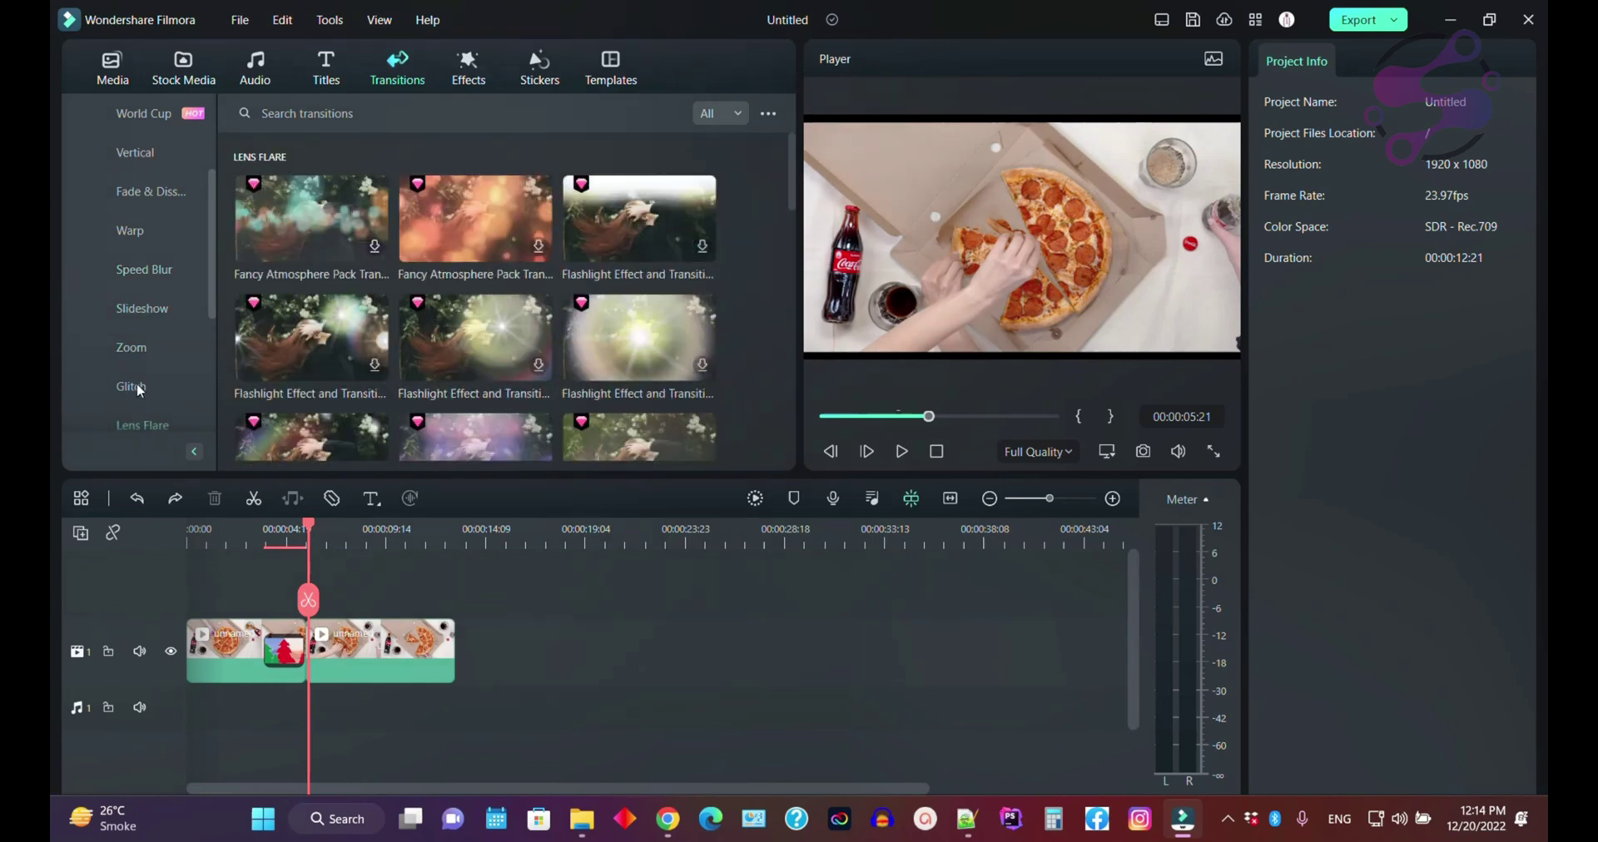
left_click(133, 386)
scroll(205, 210, "down", 3)
left_click(135, 348)
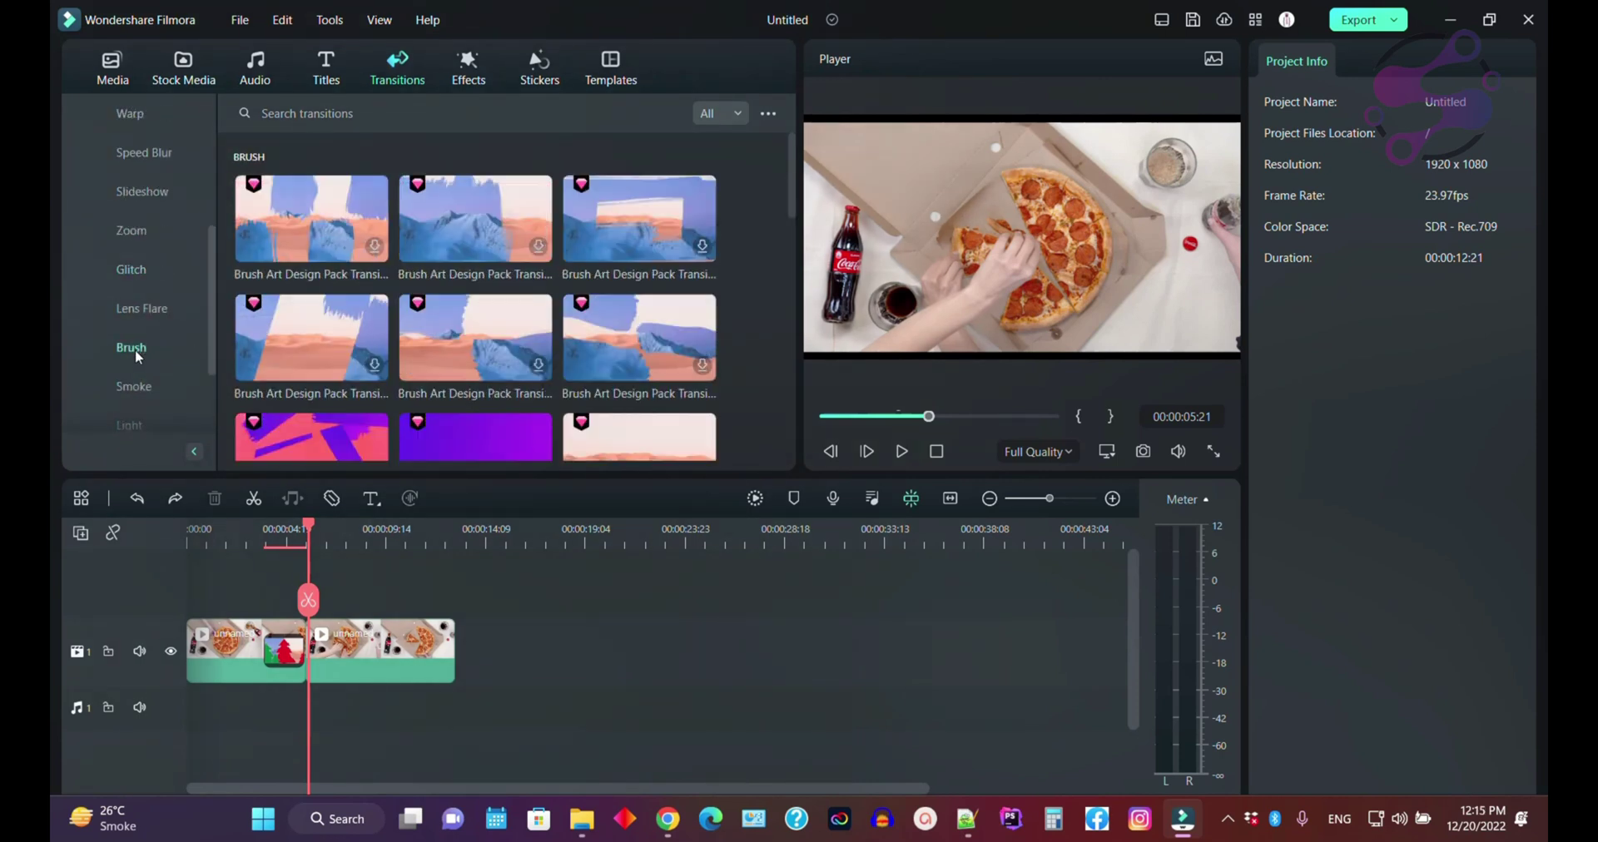
left_click(127, 387)
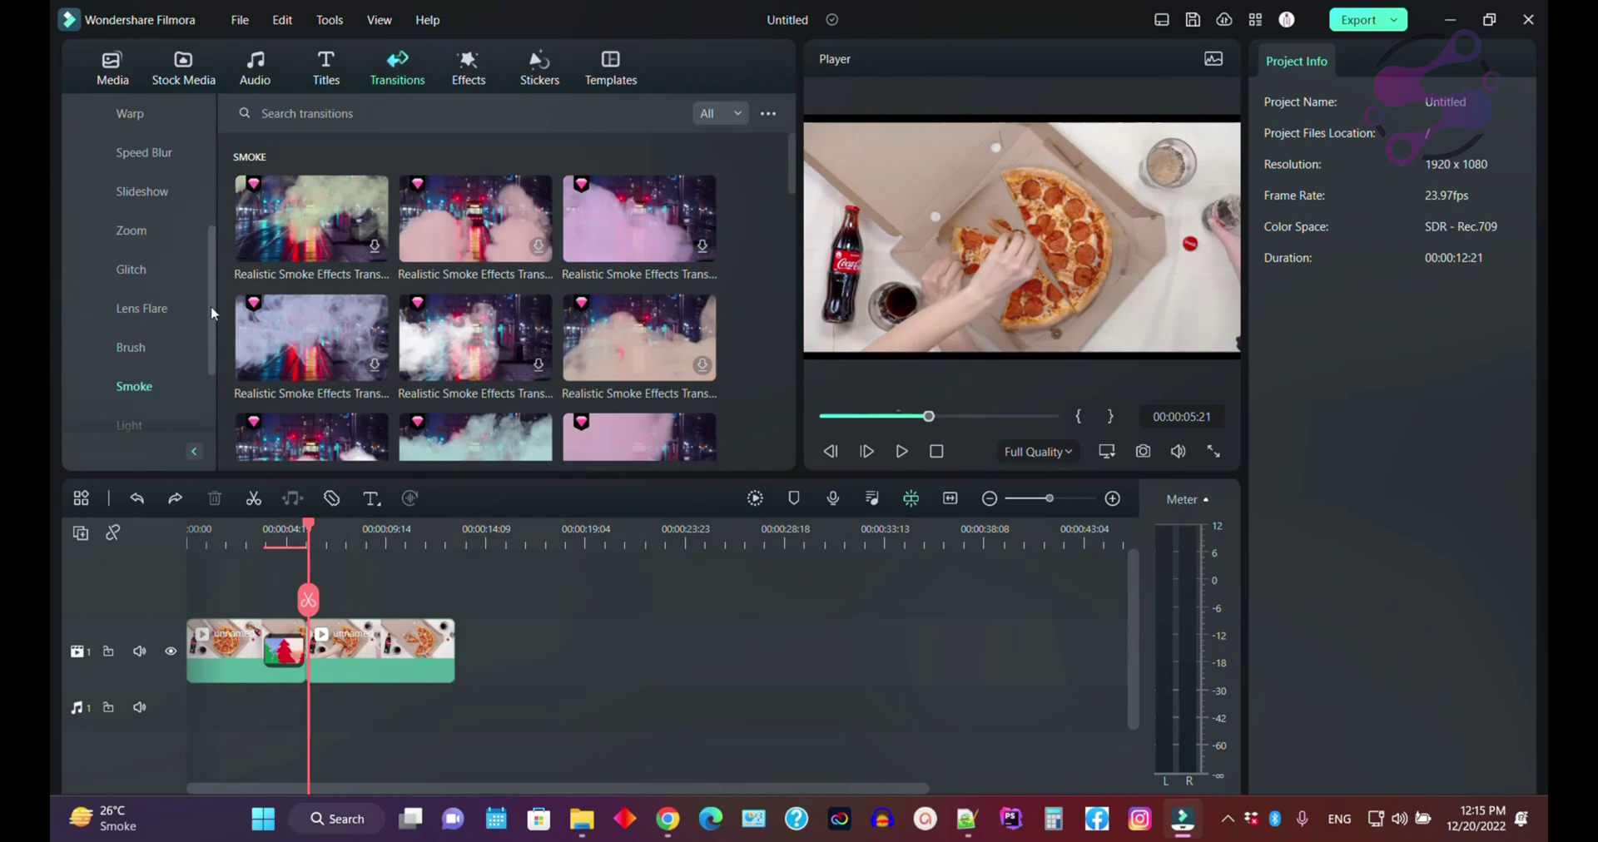
scroll(214, 284, "down", 1)
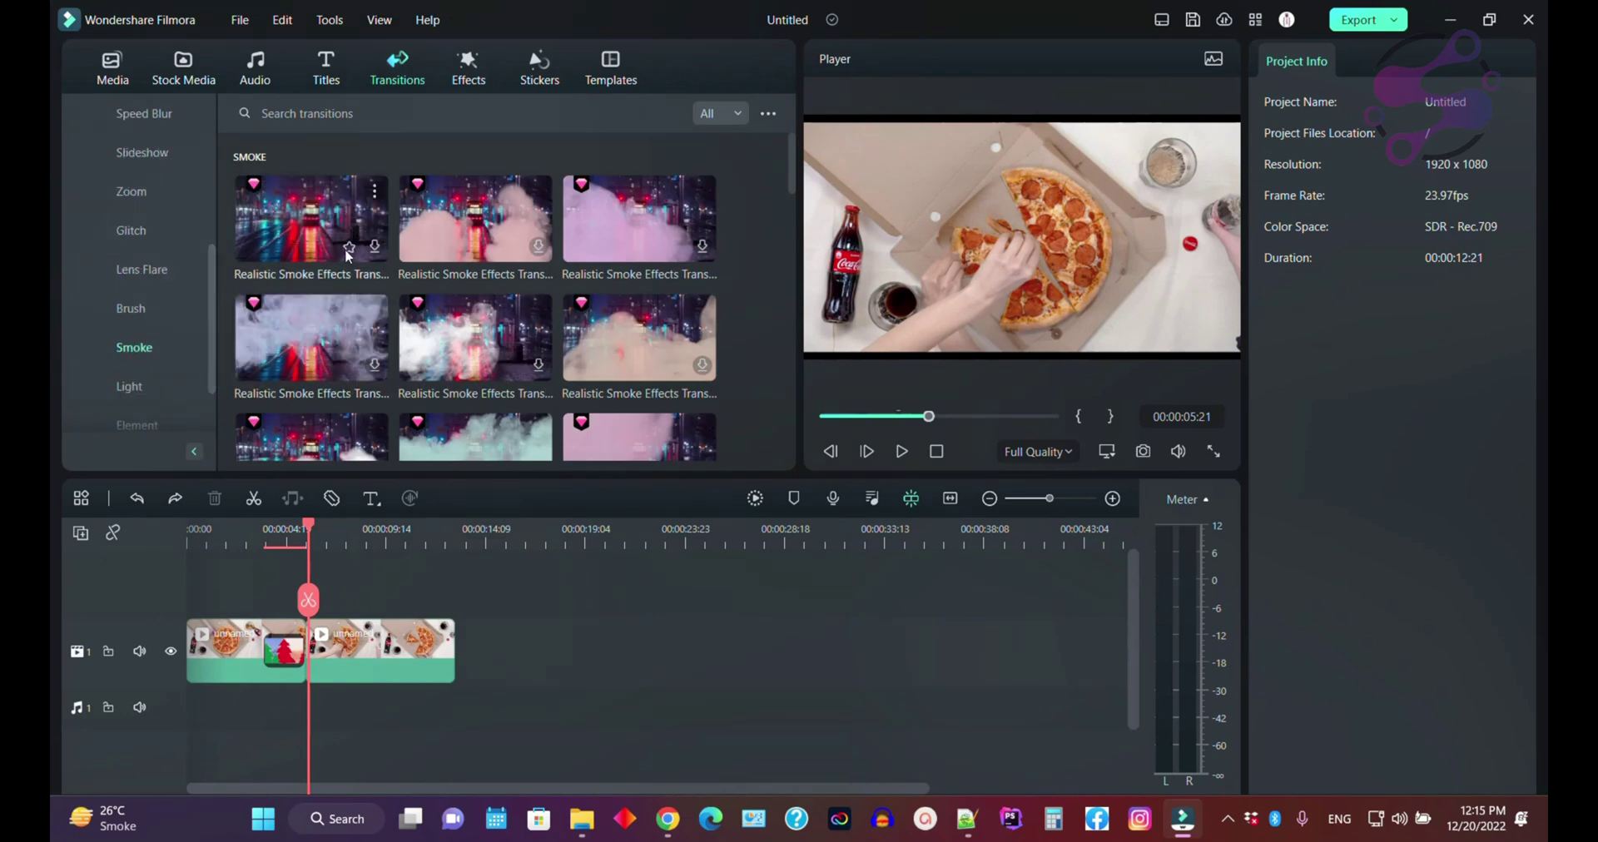
- Filter Smoke transitions to Free, switch back to All, and download the second Realistic Smoke
left_click(713, 114)
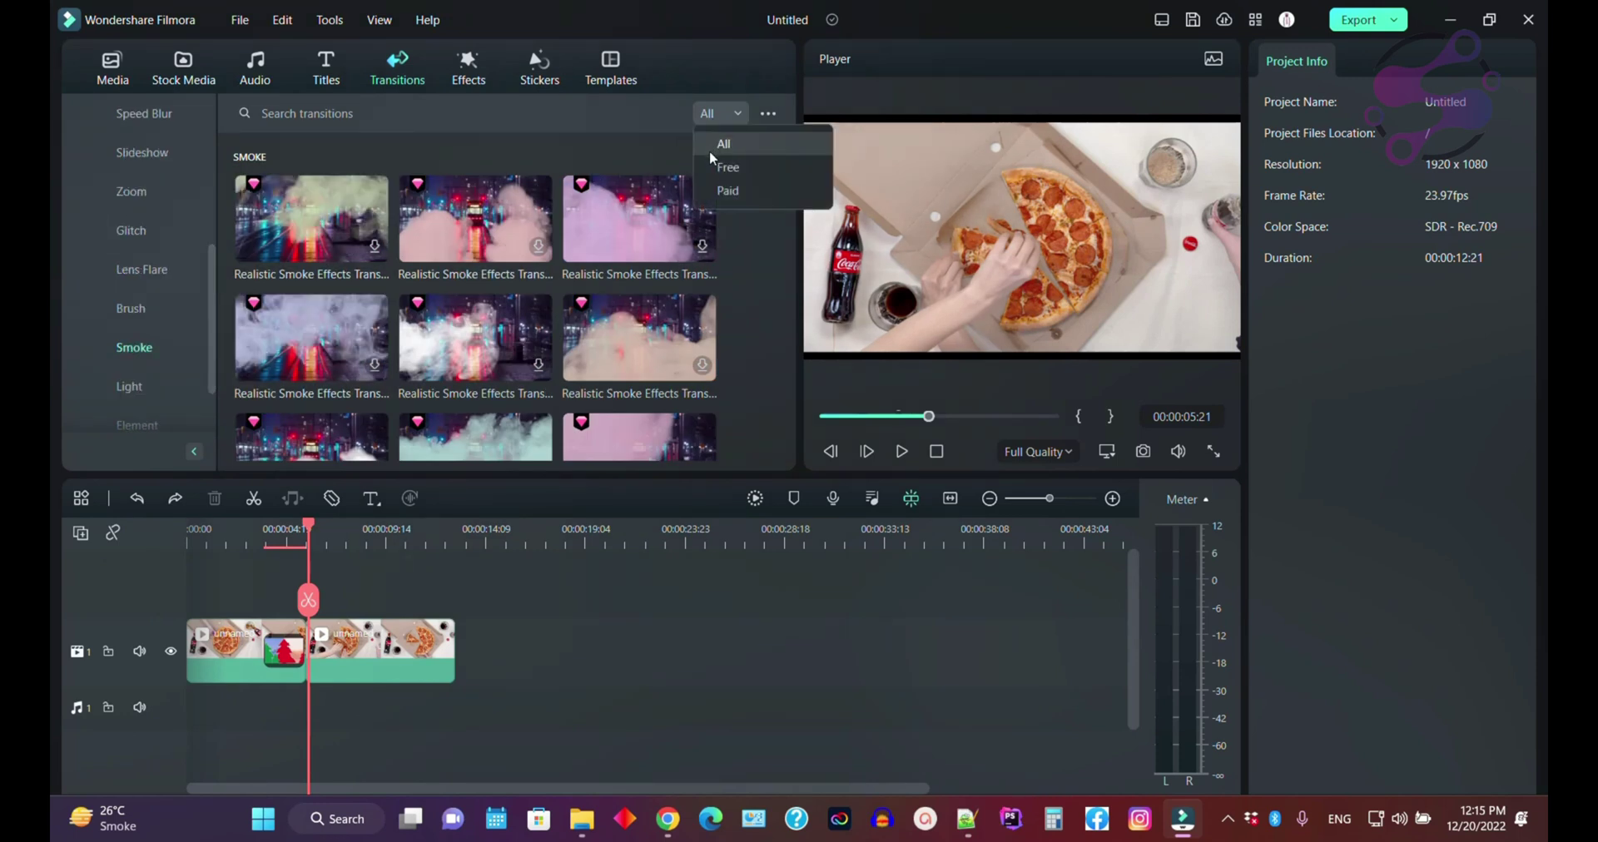
left_click(712, 156)
left_click(713, 116)
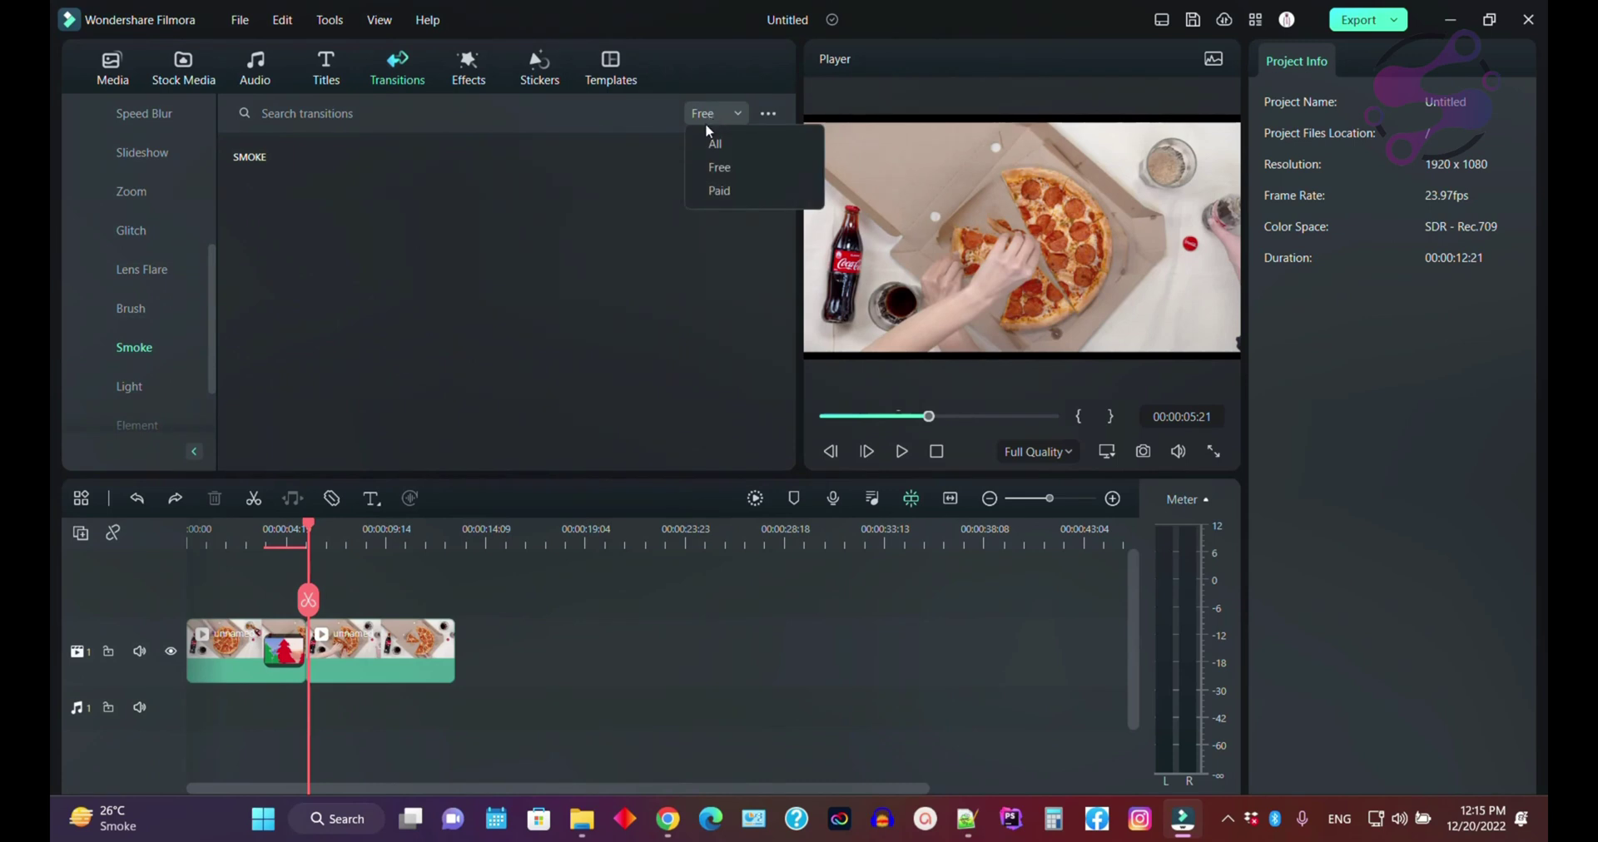
left_click(713, 144)
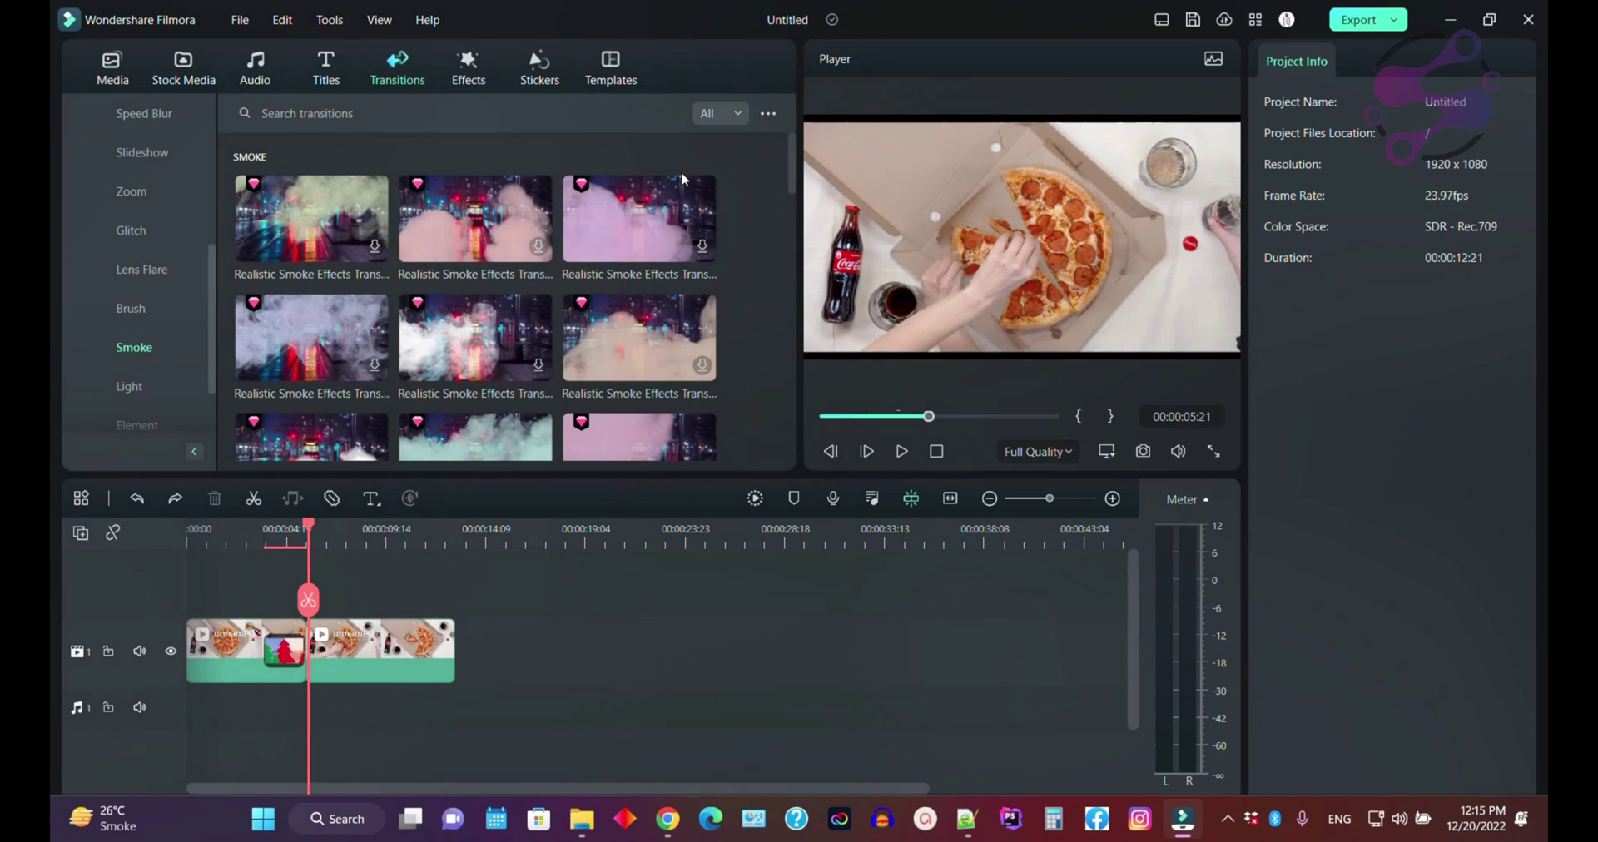
left_click(539, 247)
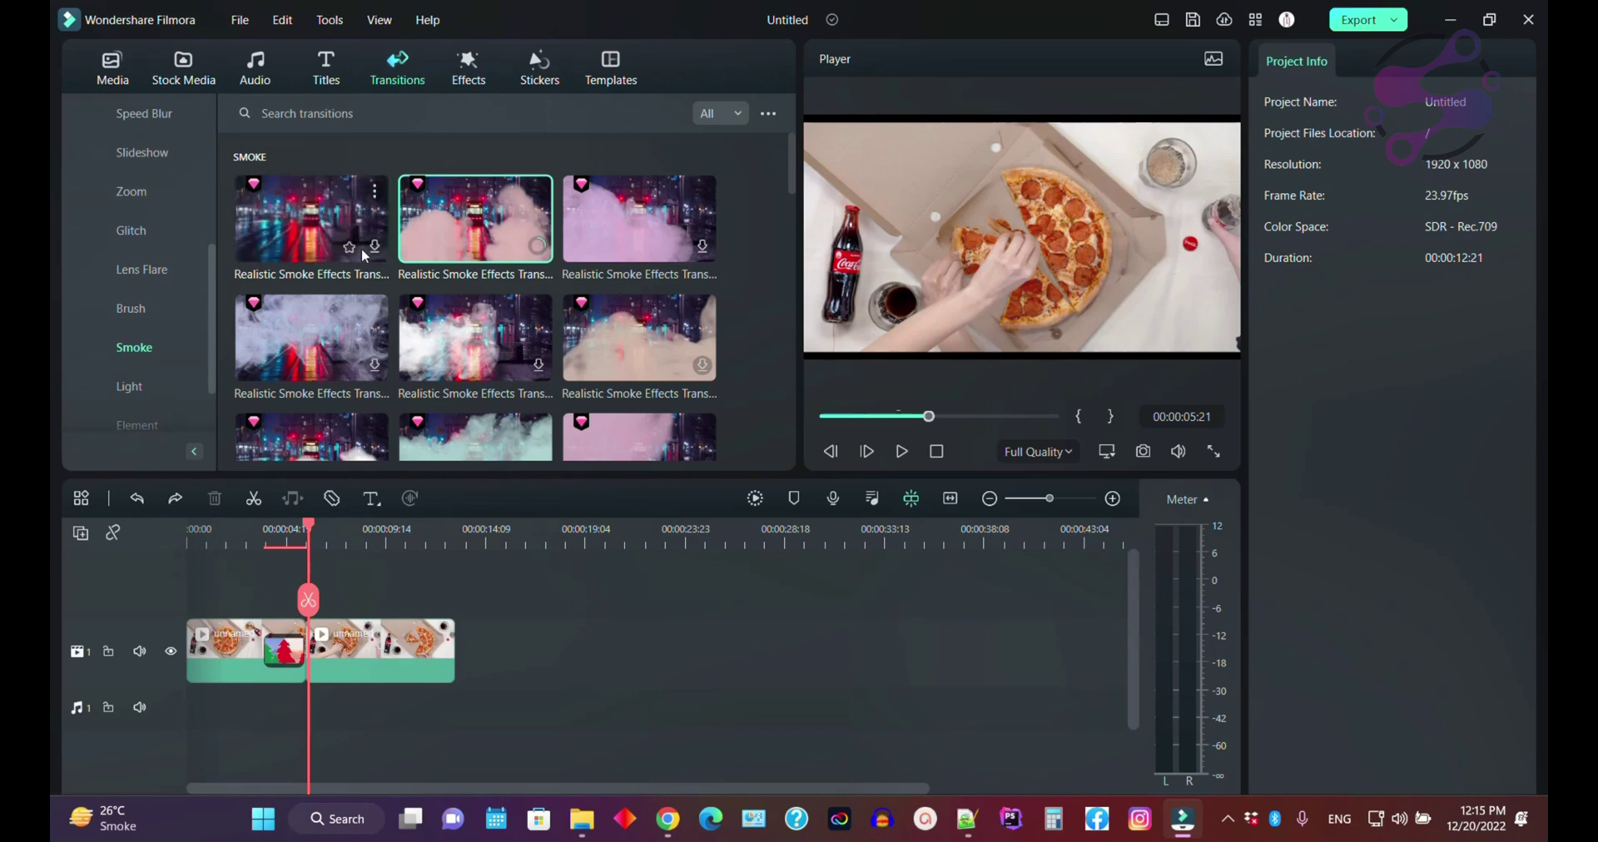
- Delete the old transition at the cut and drop the Realistic Smoke Effects transition there
left_click(281, 657)
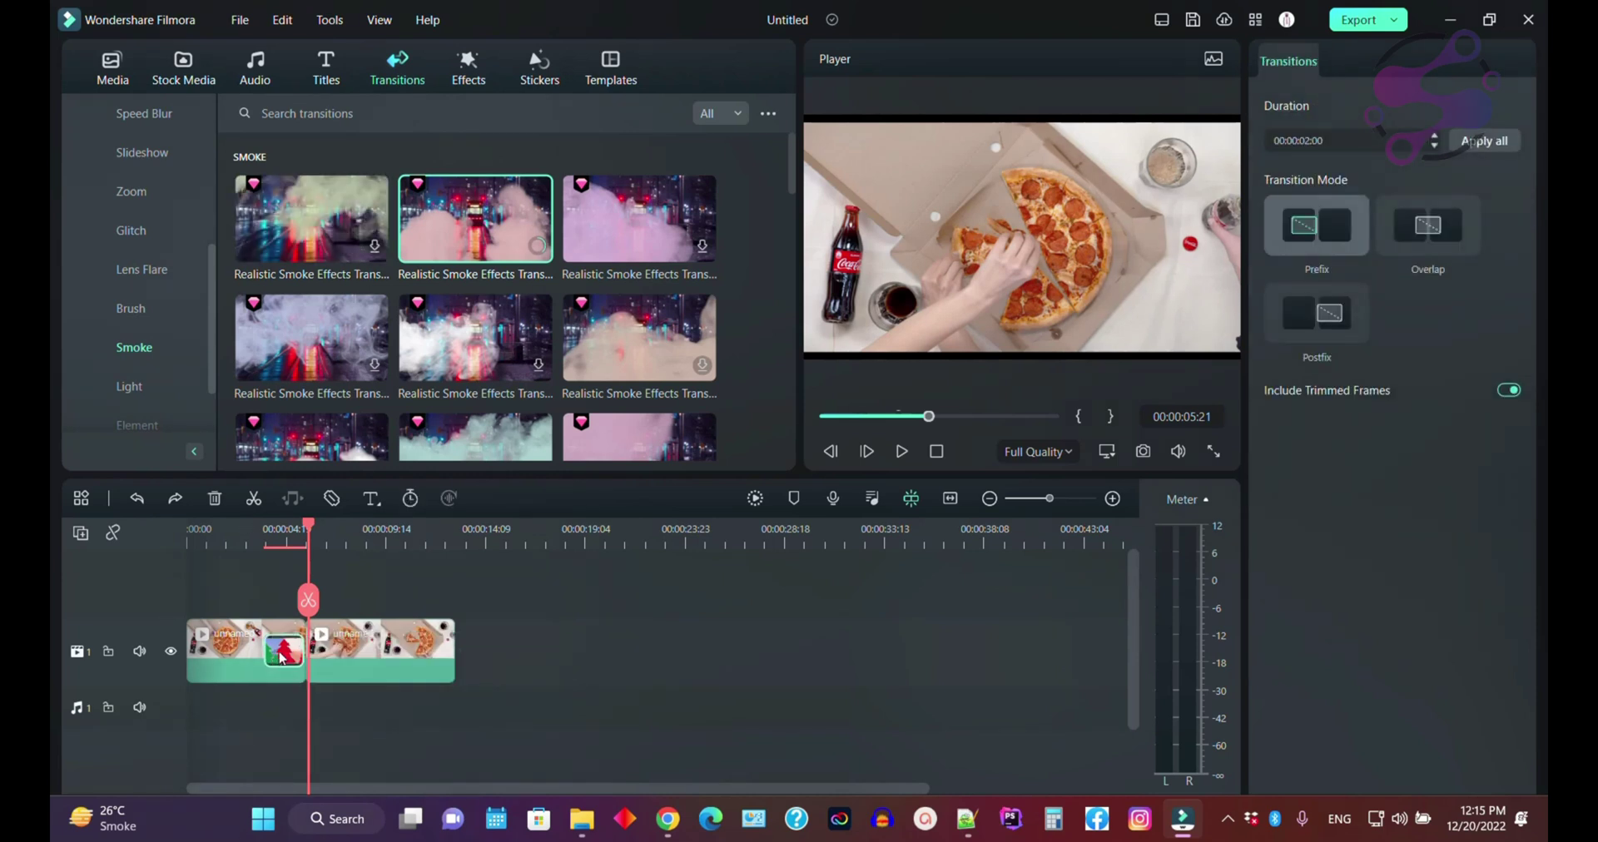
key("Delete")
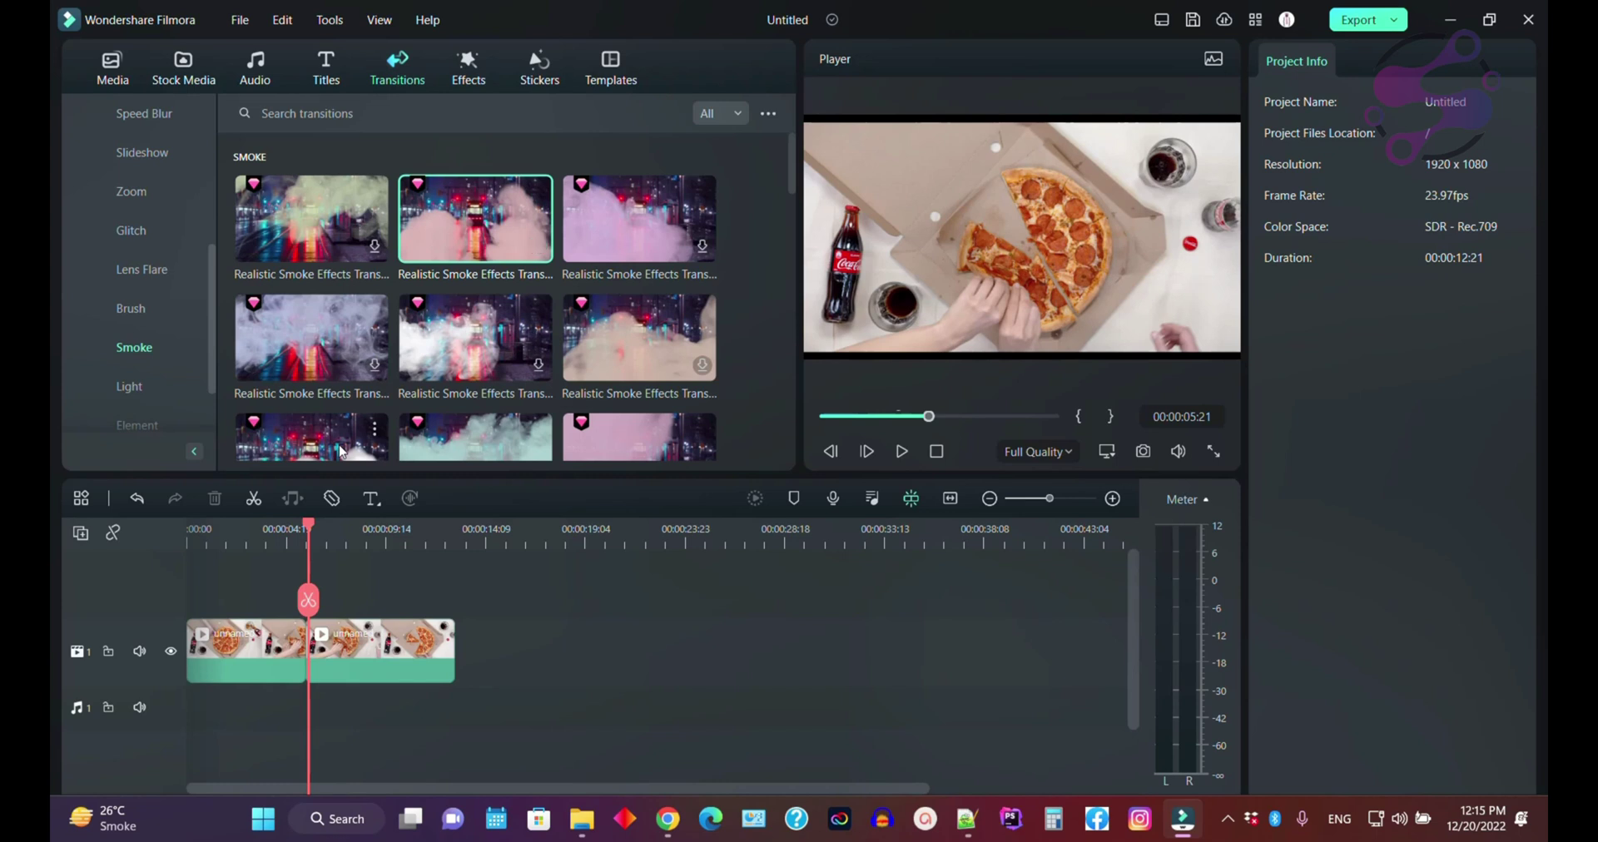
left_click_drag(475, 218, 306, 676)
- Apply the paid Realistic Smoke Effects transition via Try It and preview it across the cut
left_click(968, 403)
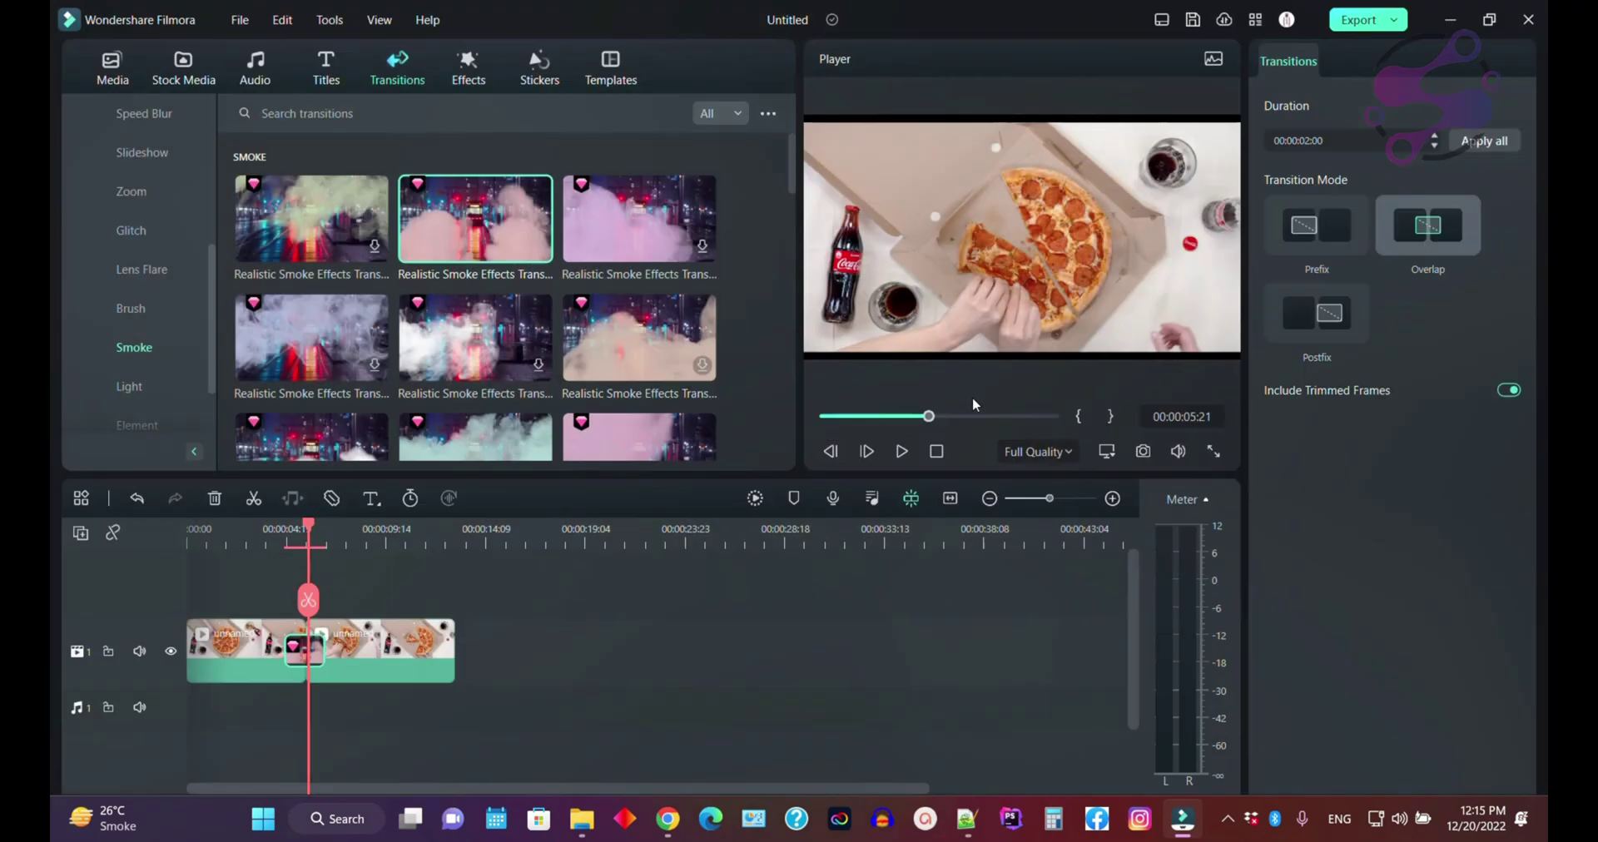
left_click(295, 533)
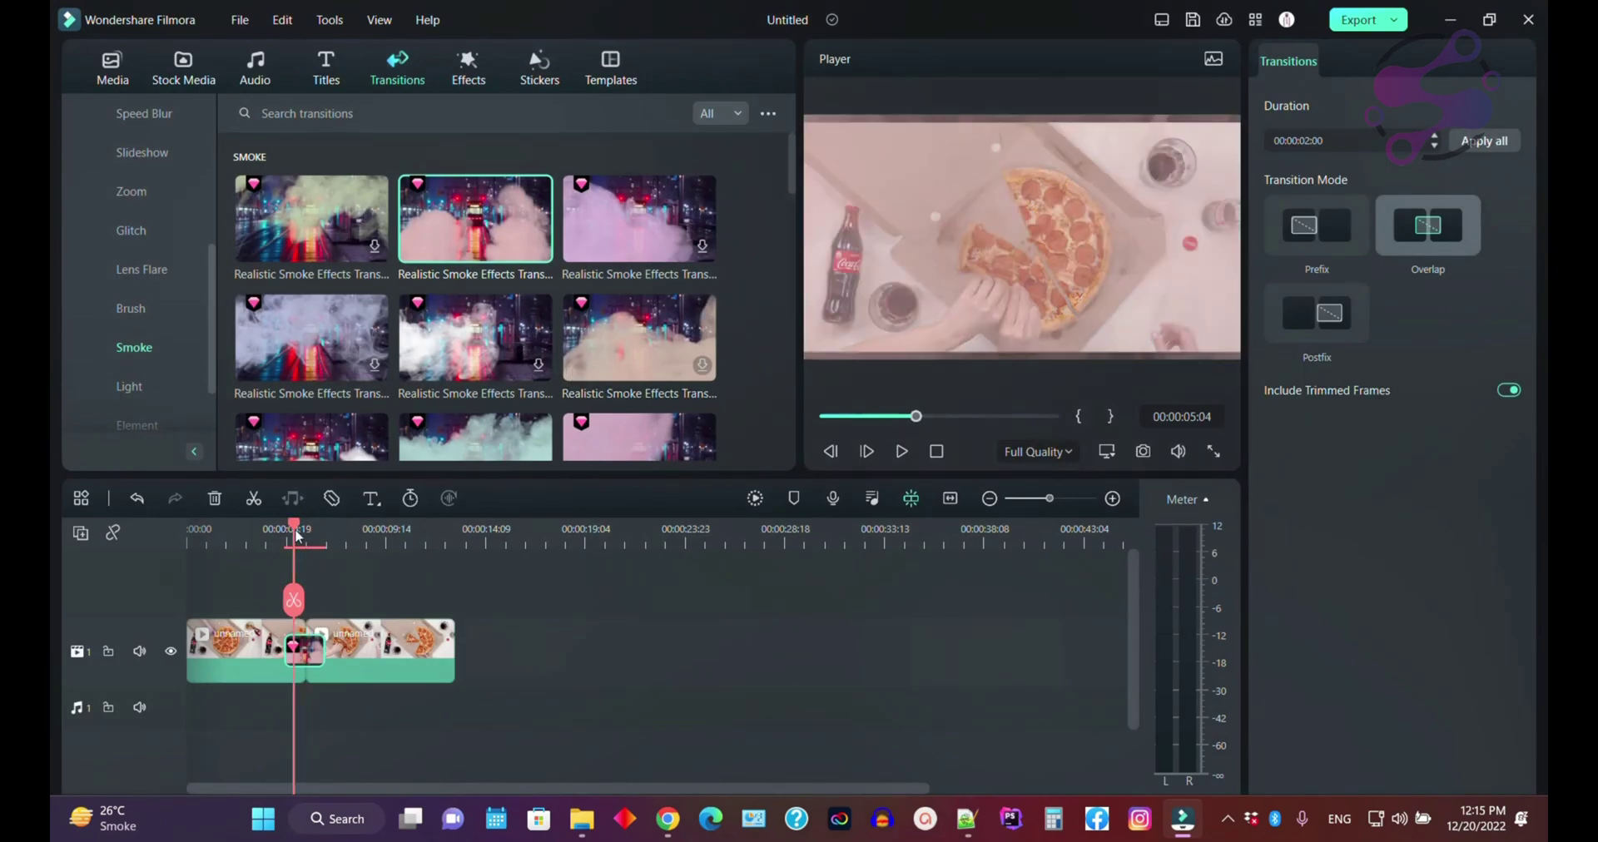
key("space")
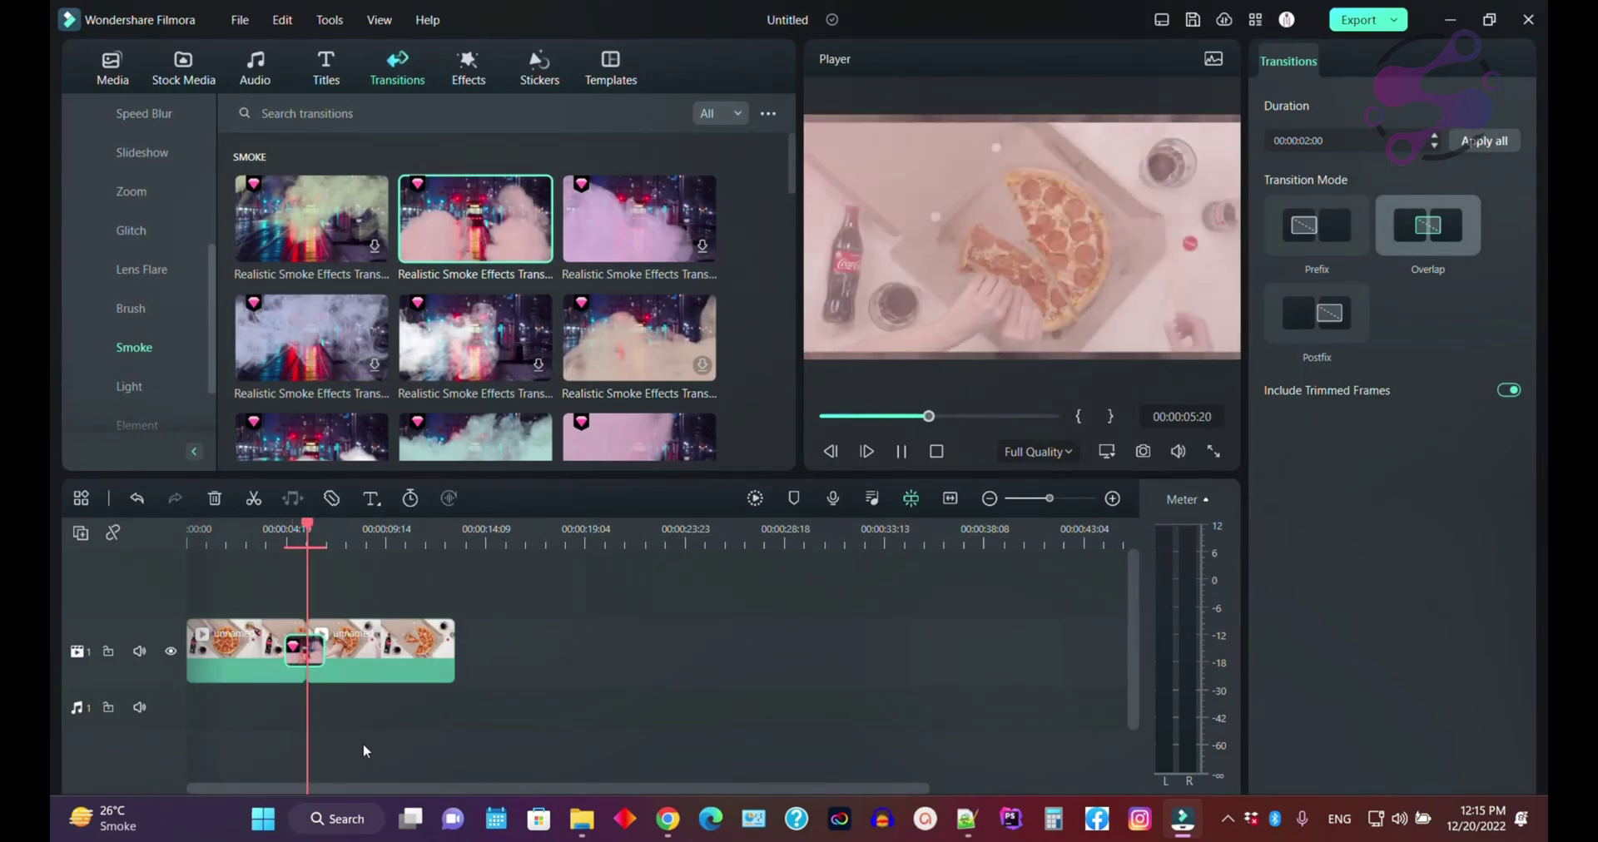
key("space")
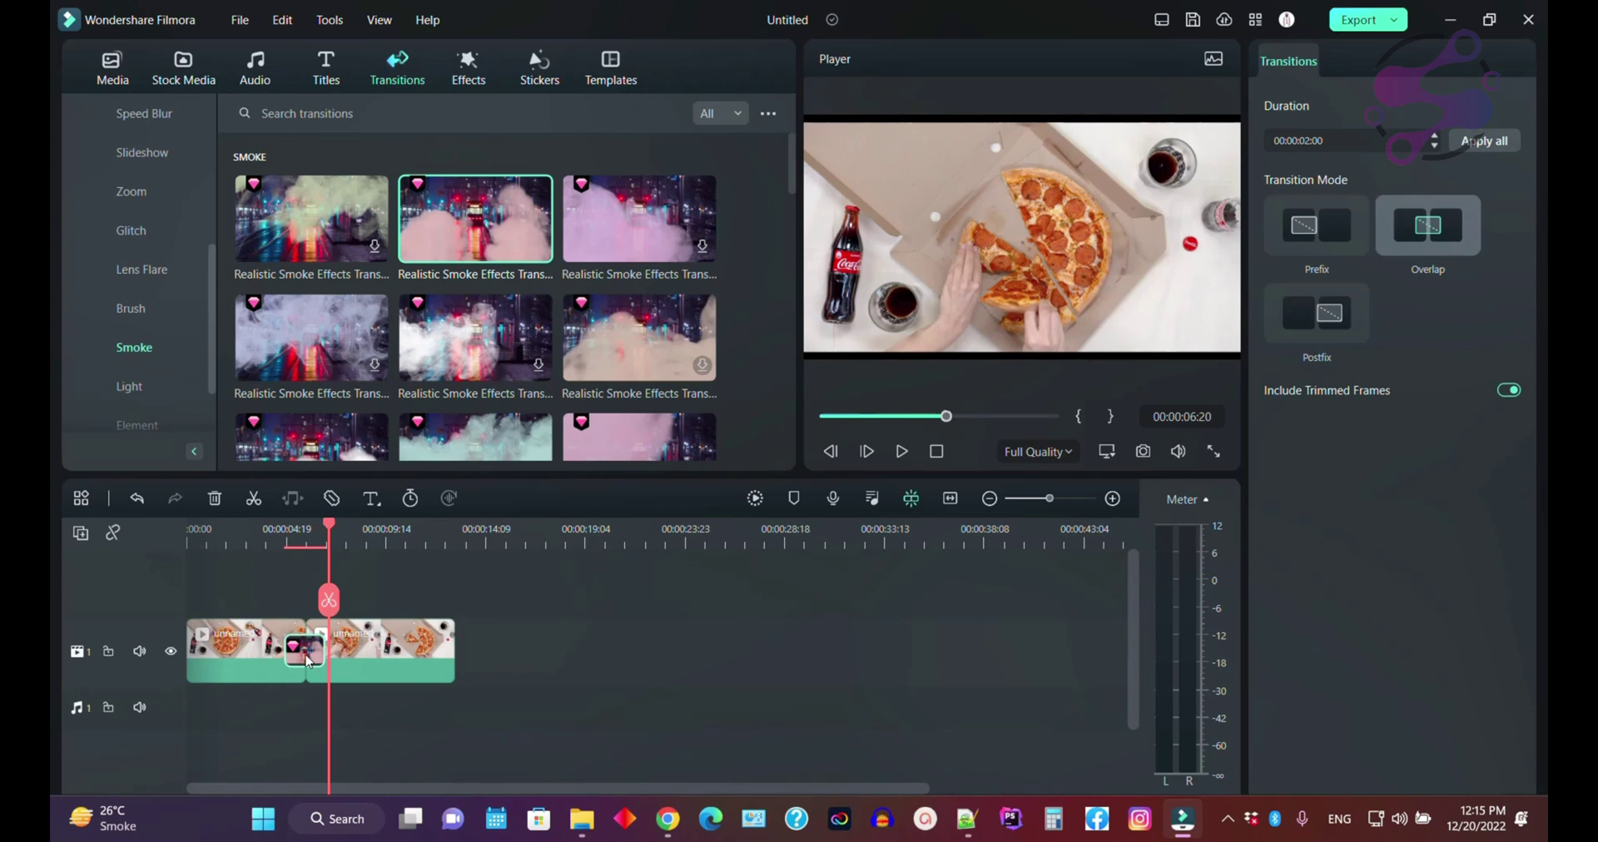
- Change the smoke transition's duration from 00:00:02:00 to 00:00:06:00 and play it back
left_click(1319, 140)
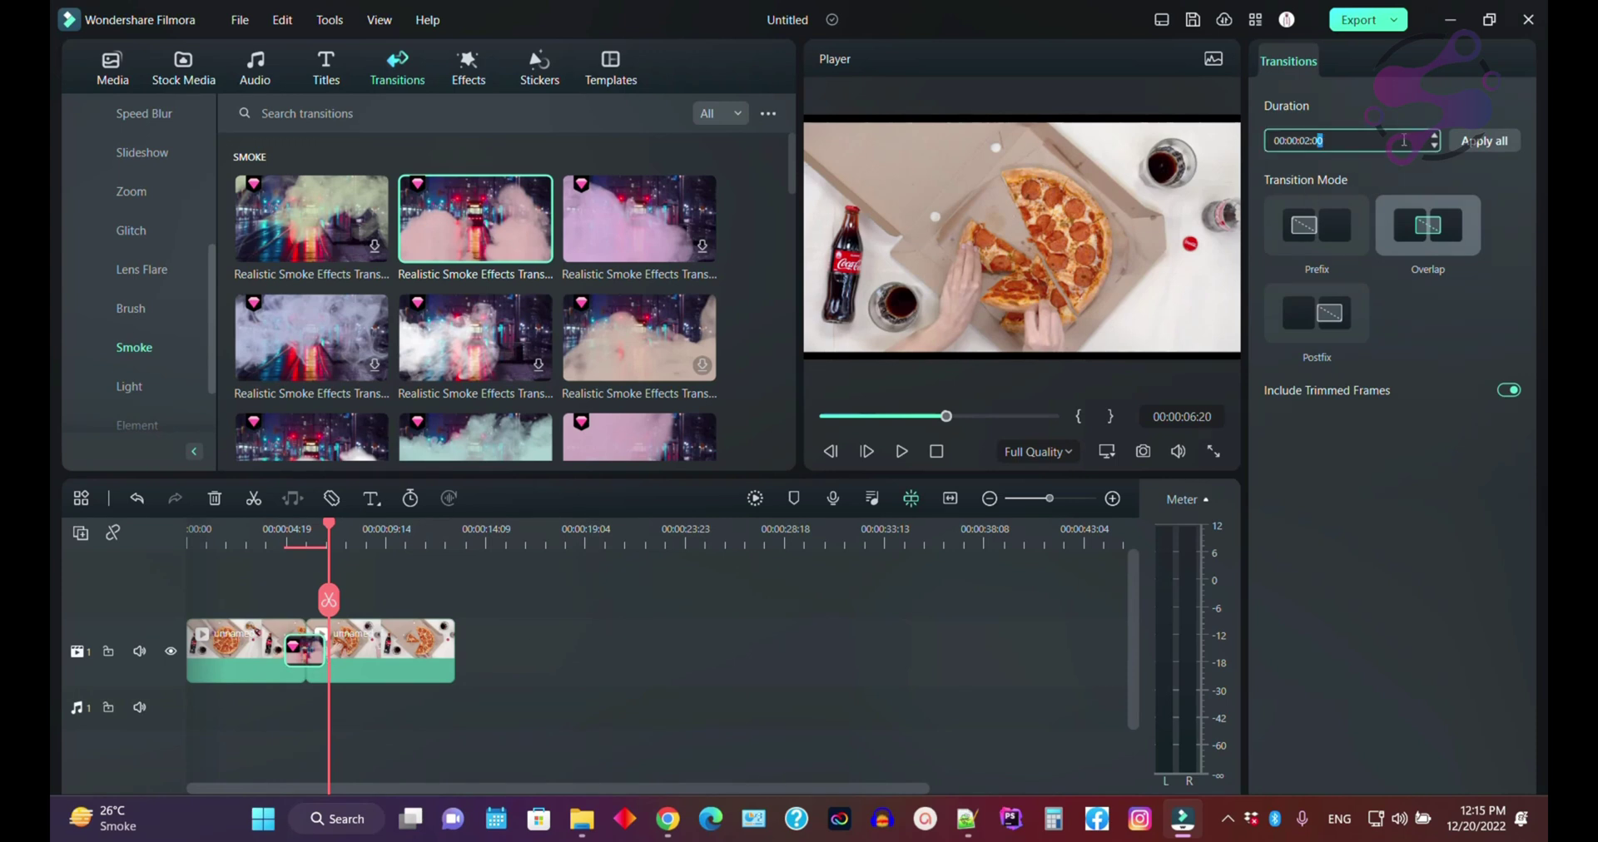
left_click(1308, 139)
key("Return")
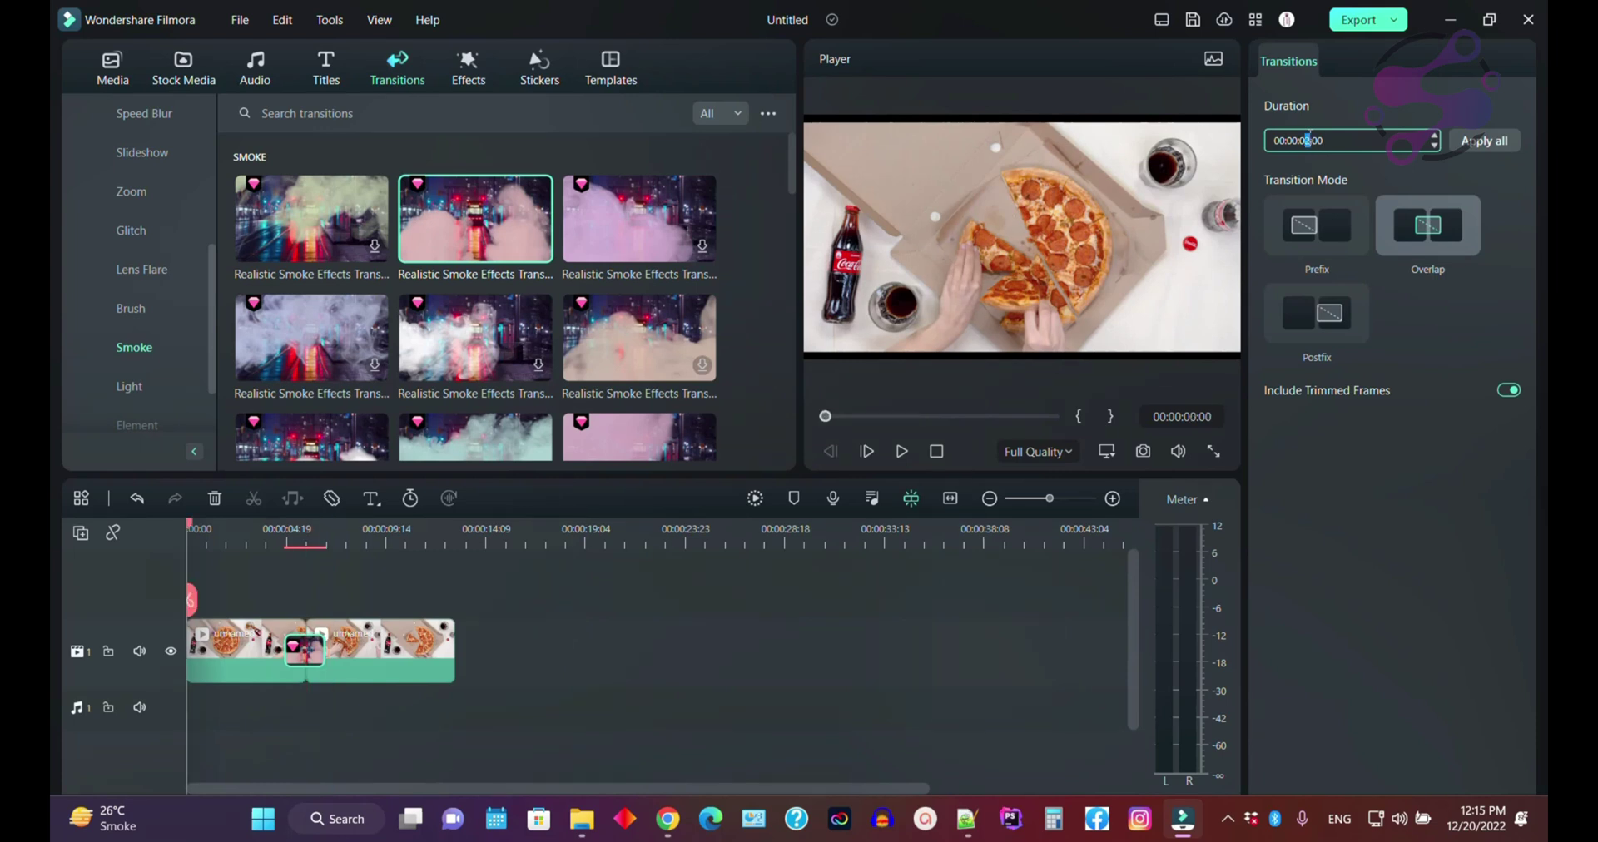
type("6")
key("Return")
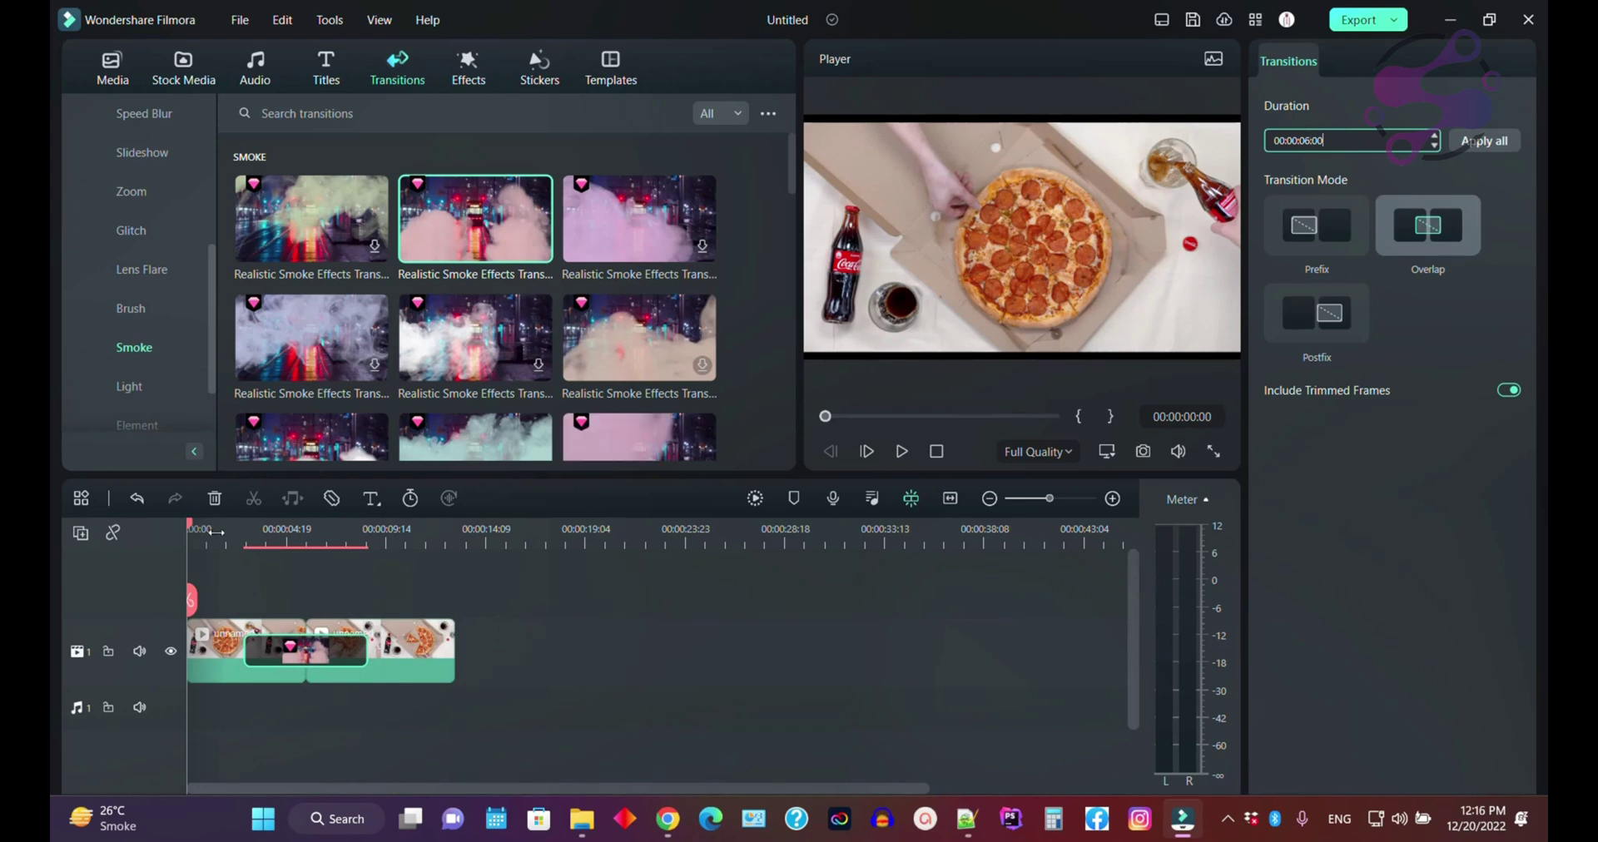
key("space")
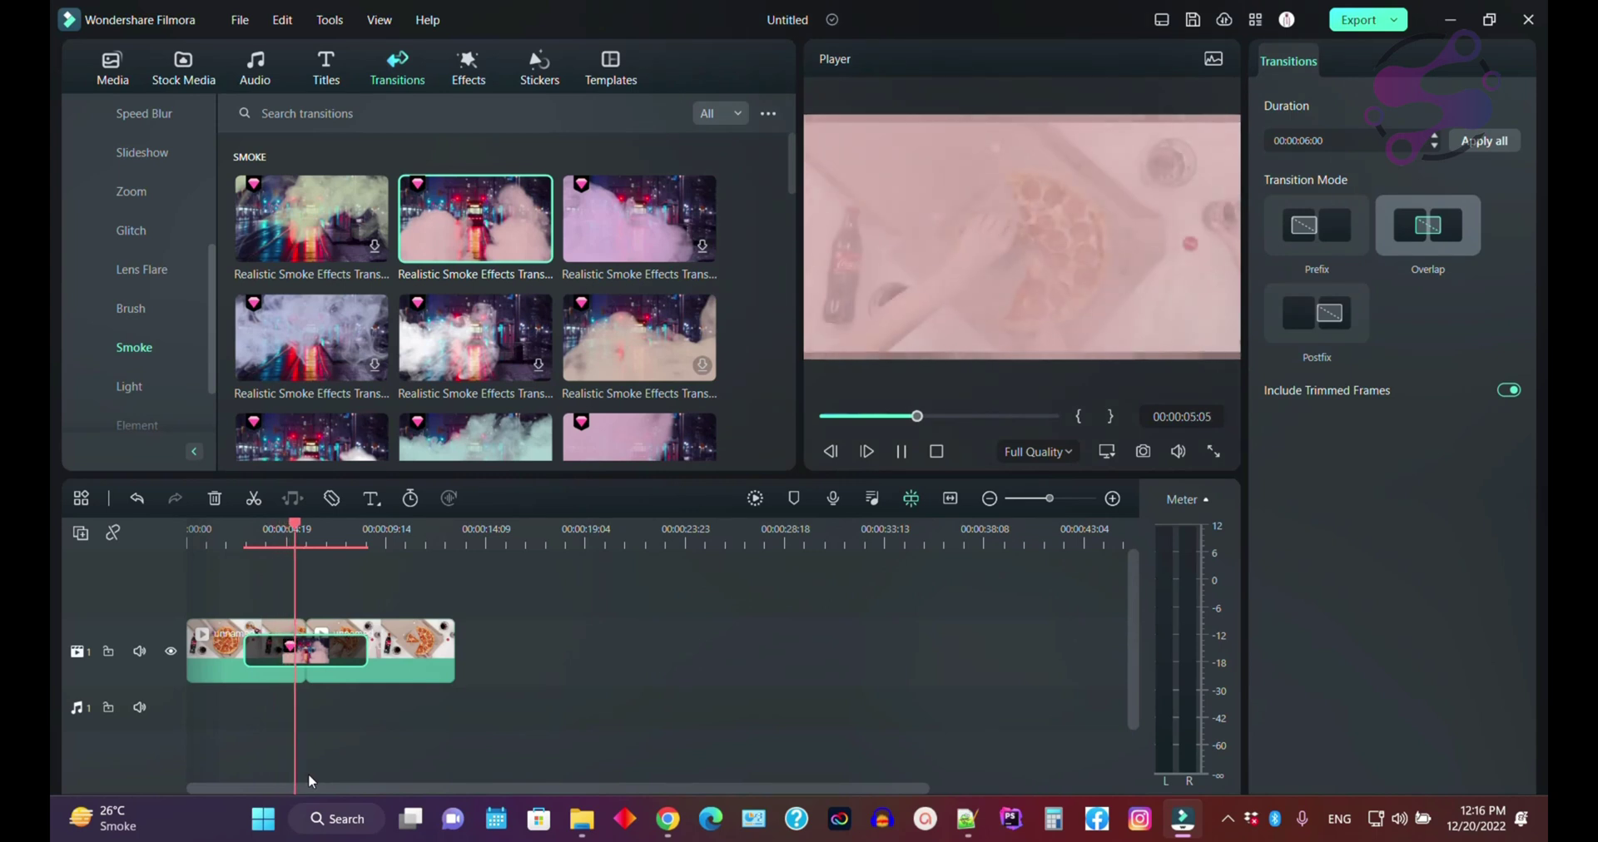
key("space")
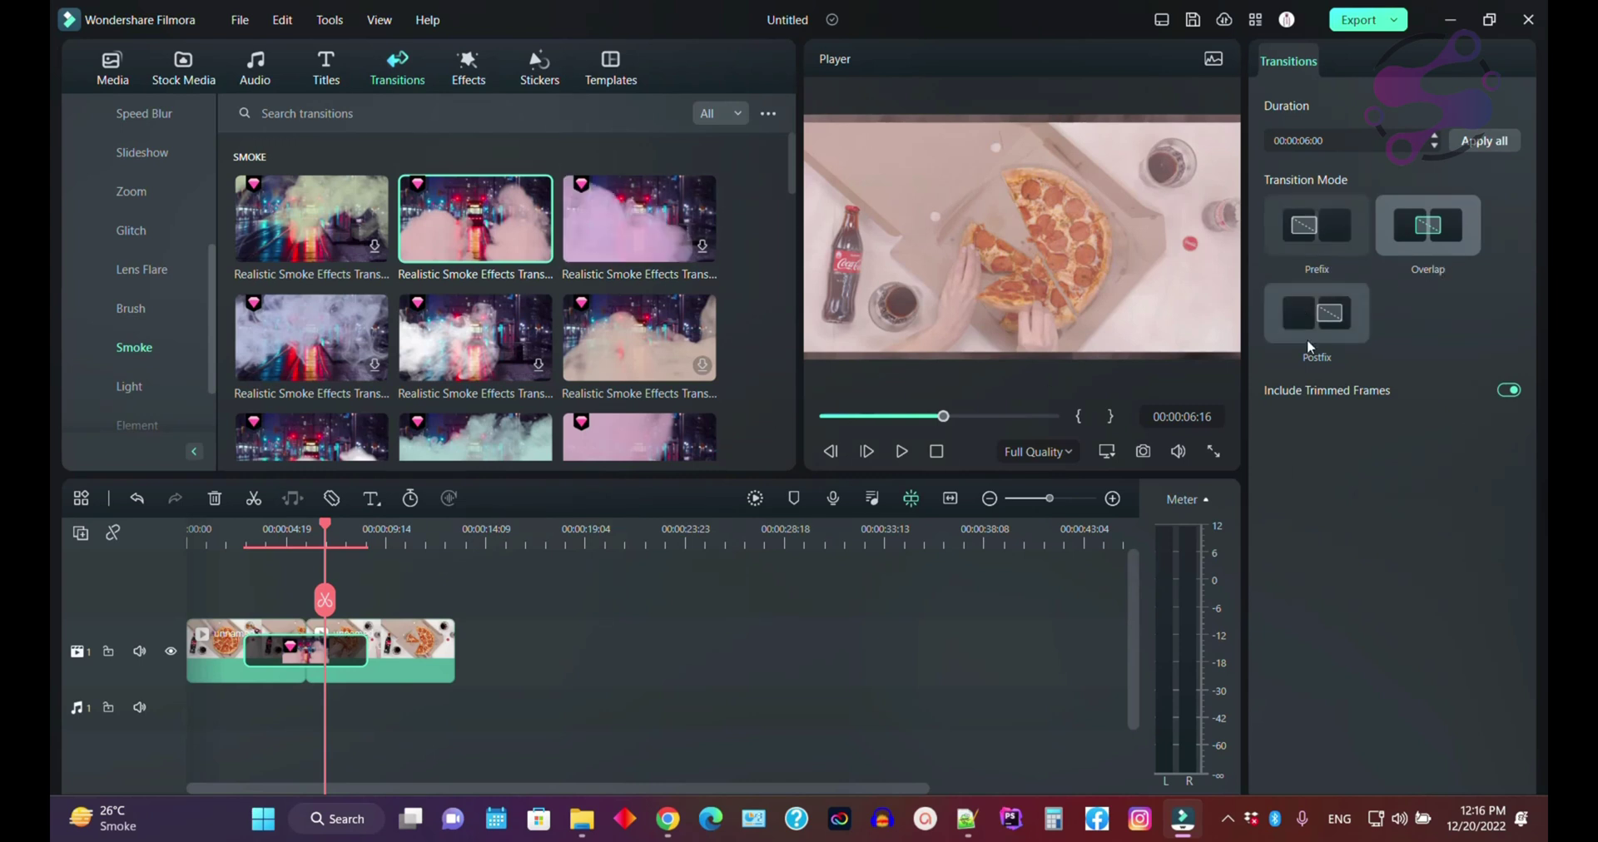
- Try Prefix and Postfix modes, return to Overlap, preview, and toggle Include Trimmed Frames off and on
left_click(1314, 238)
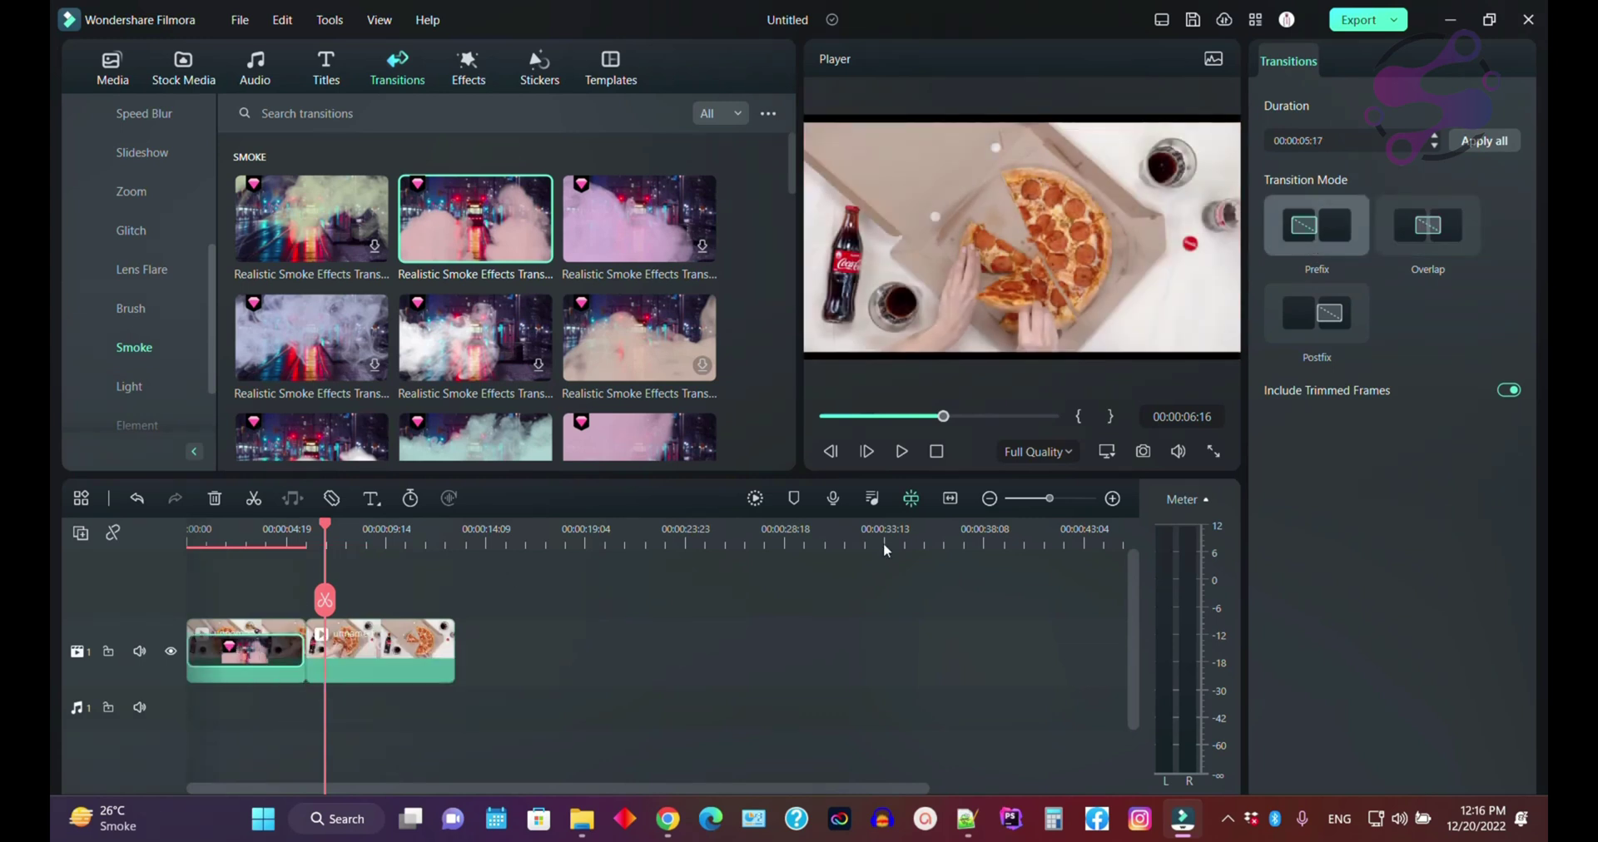
left_click(1331, 328)
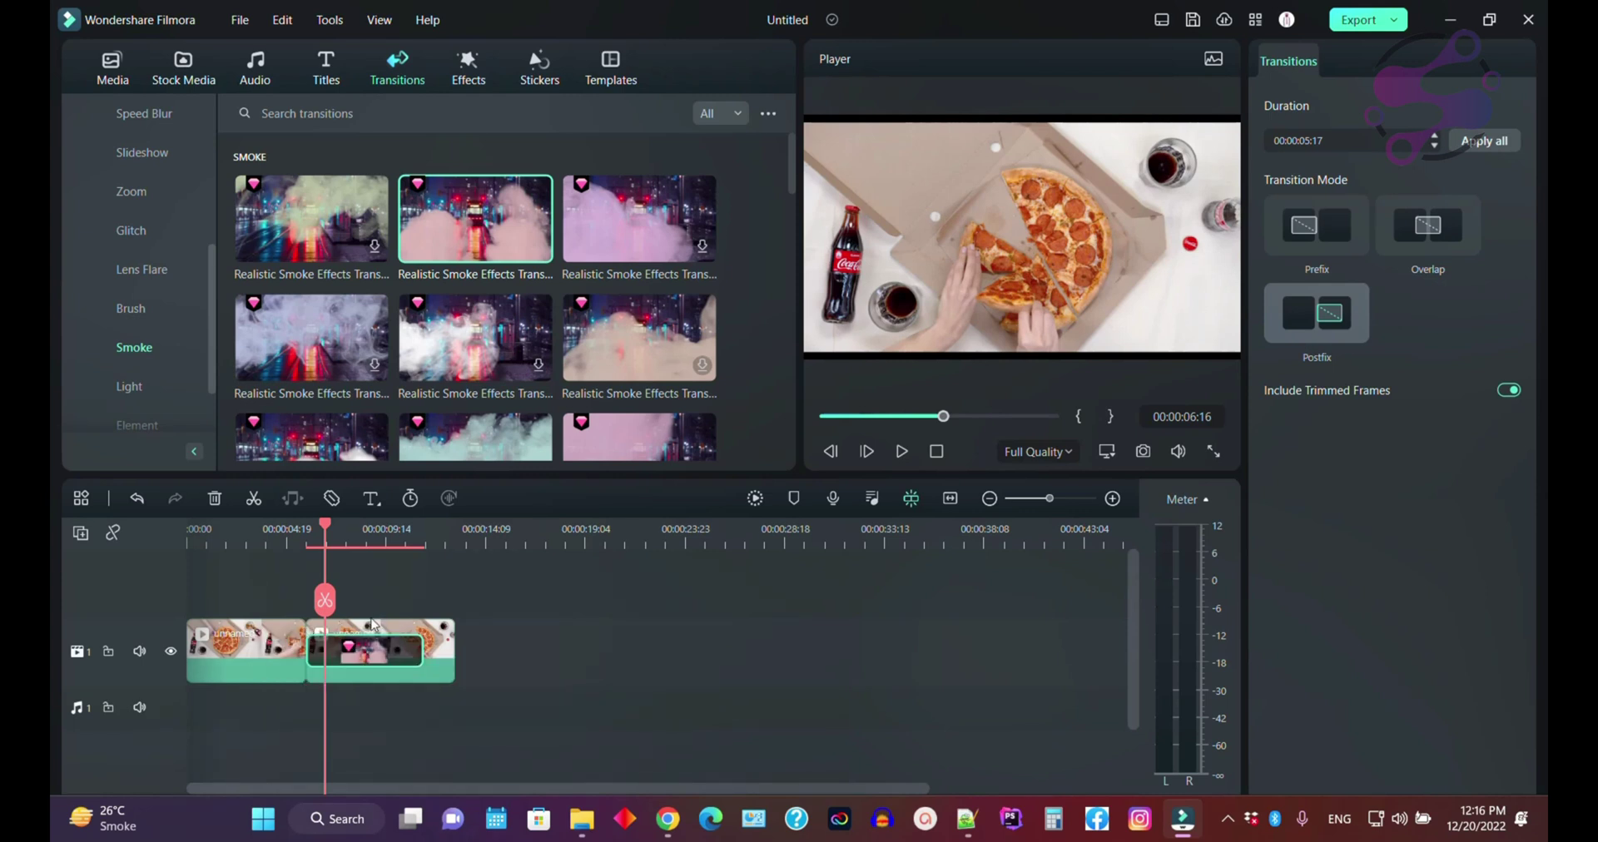
left_click(1456, 230)
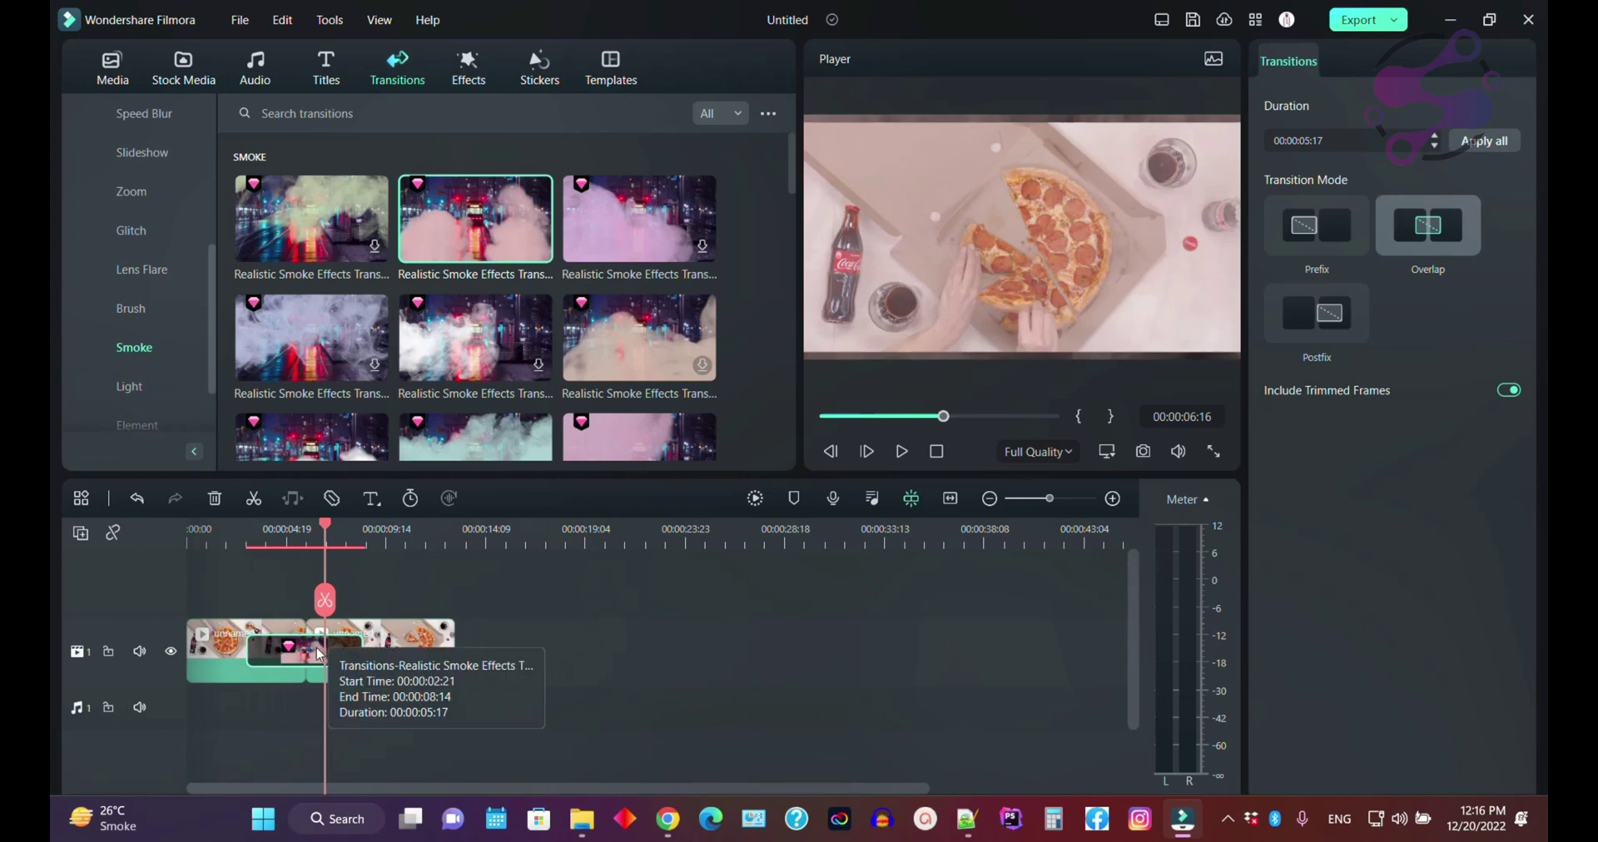
left_click(295, 537)
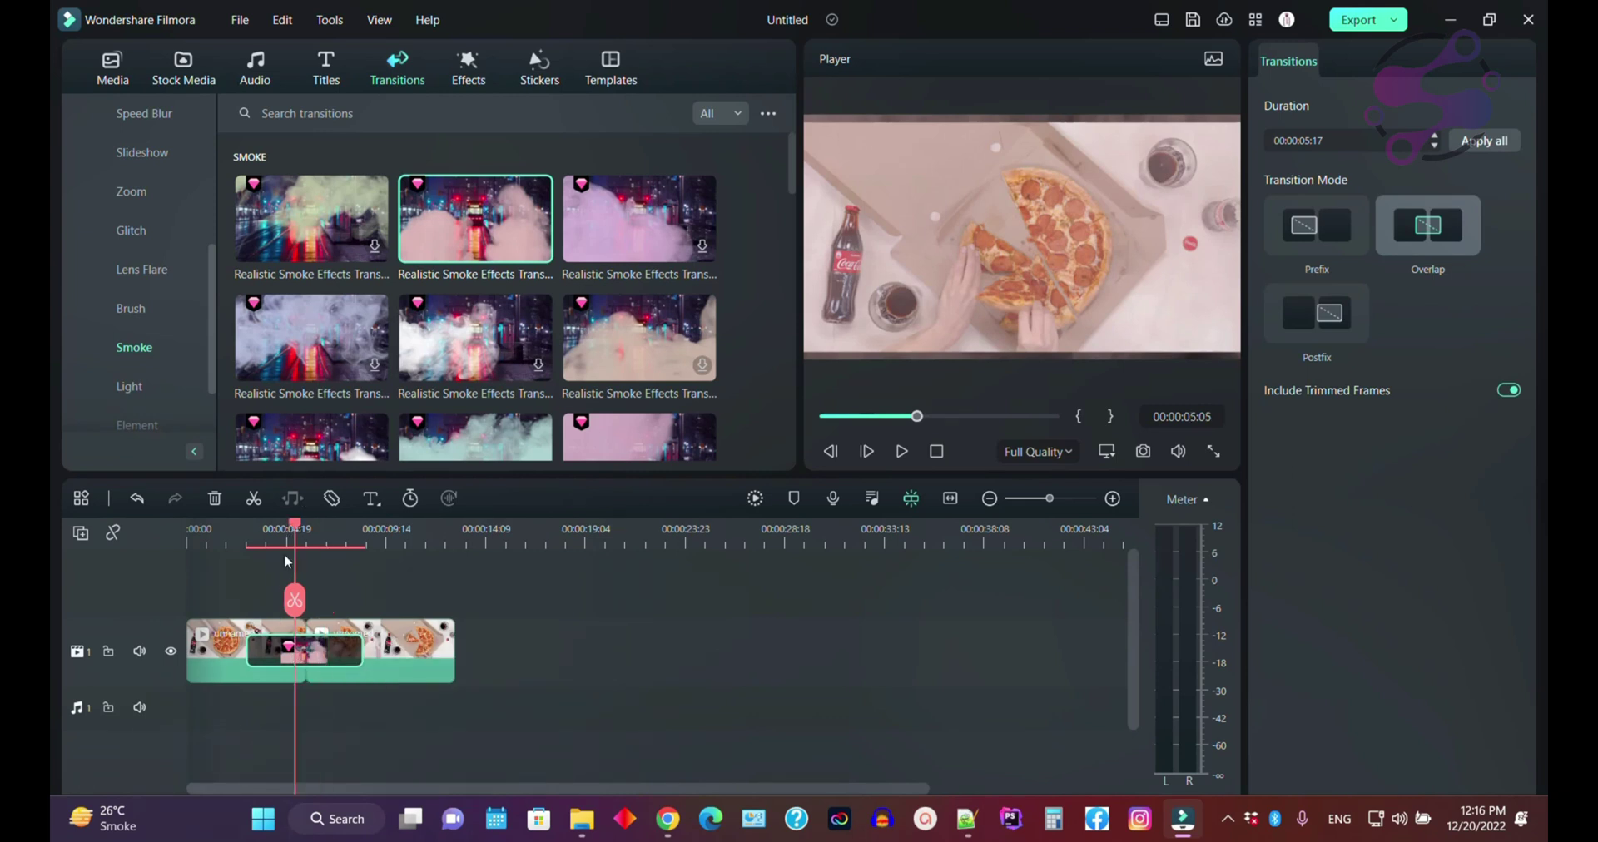
left_click(337, 539)
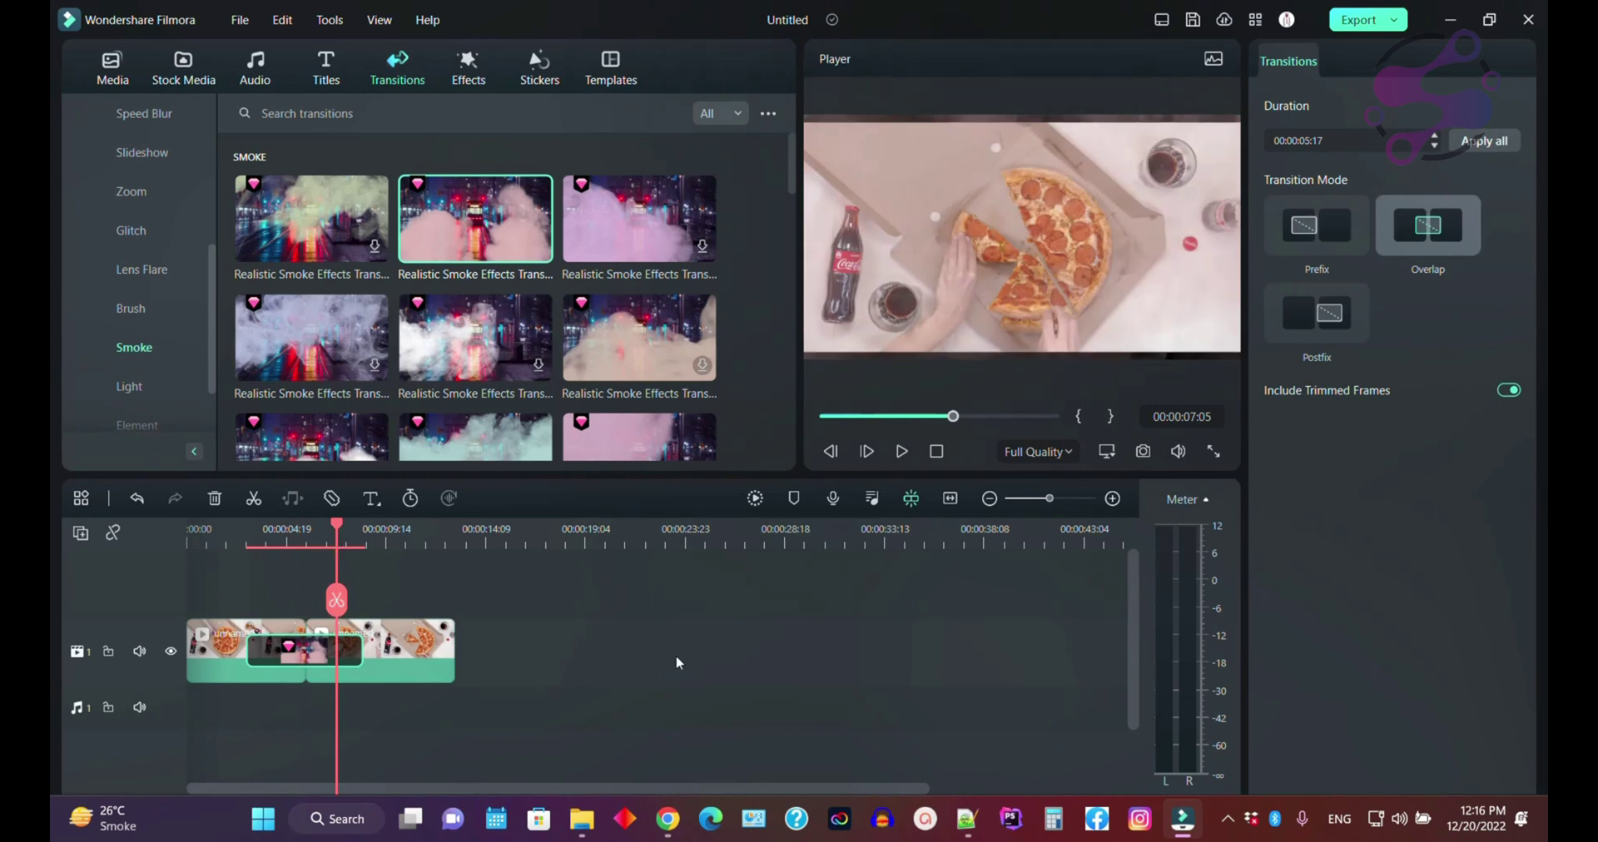
left_click(1506, 391)
left_click(1506, 391)
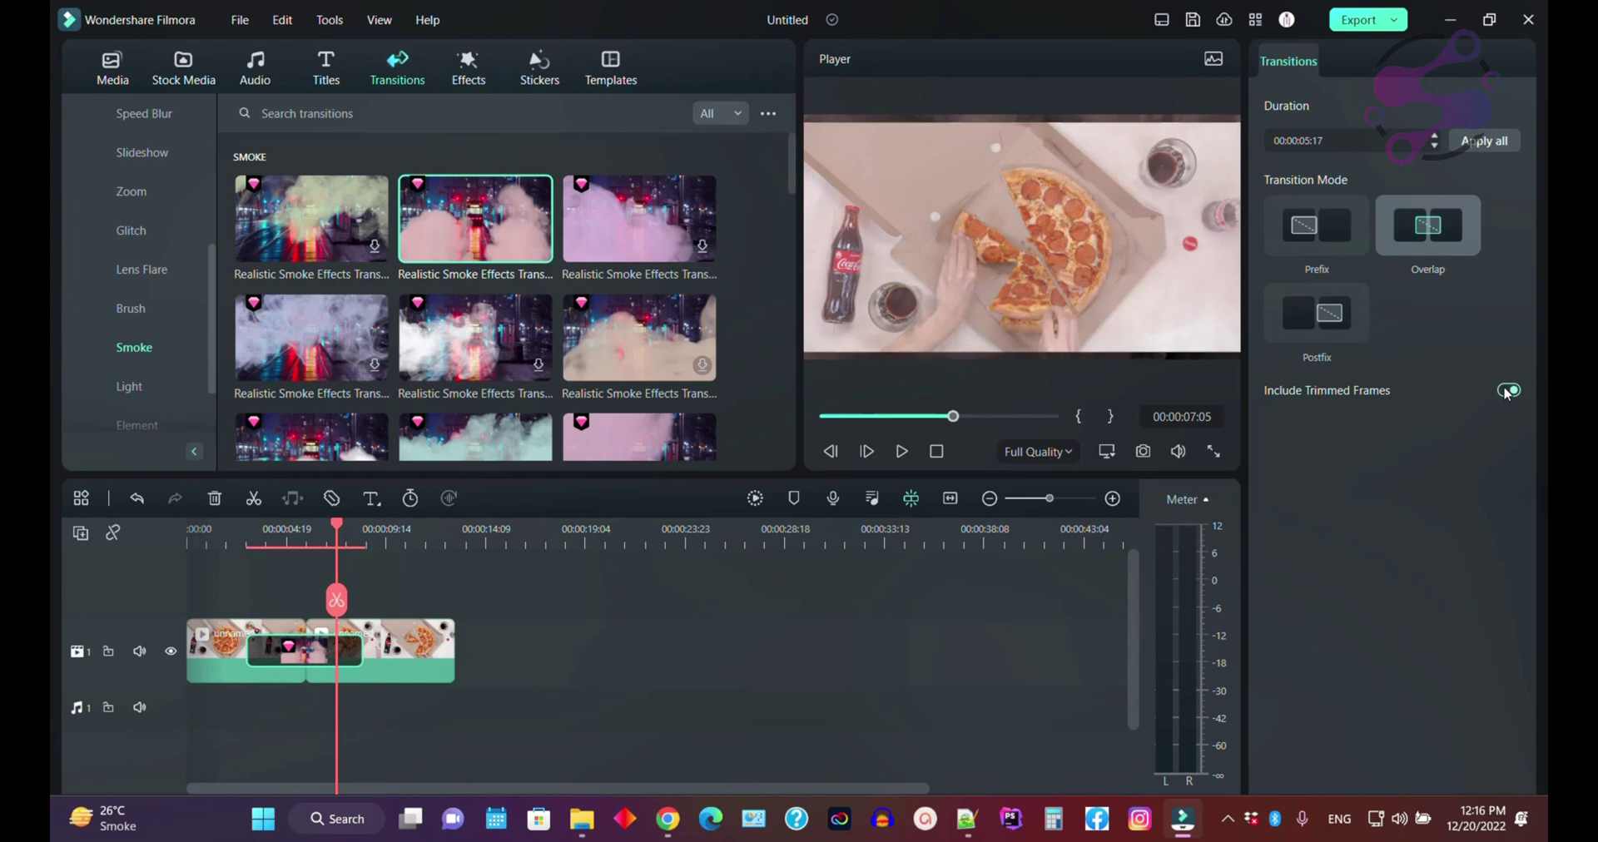